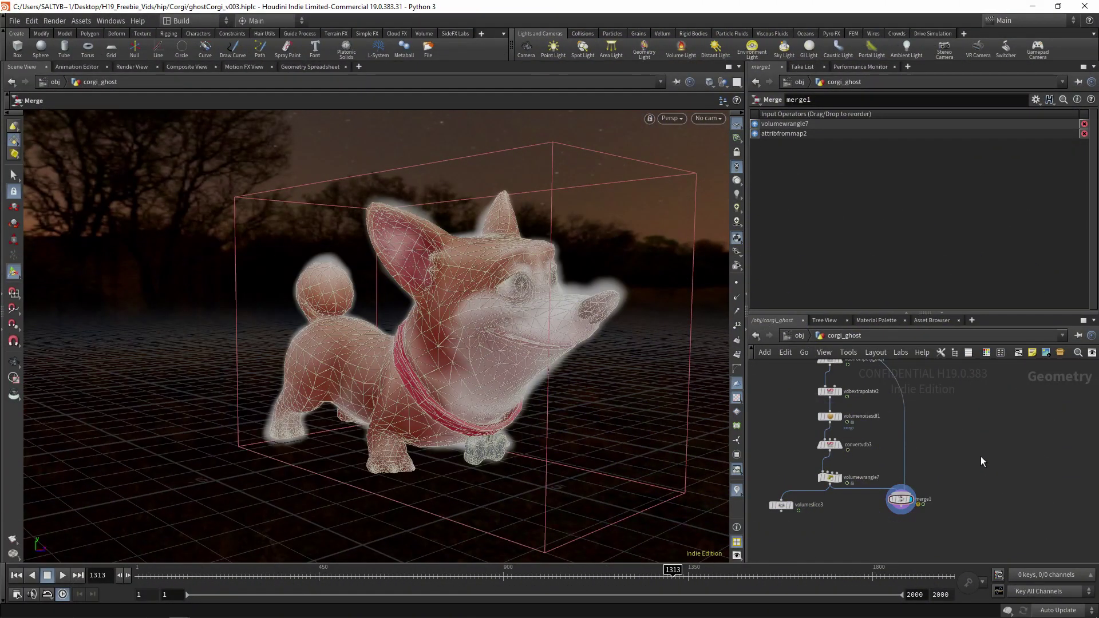
Add a Volume Noise Fog node to the corgi_ghost network, off to the side of merge1
key("Tab")
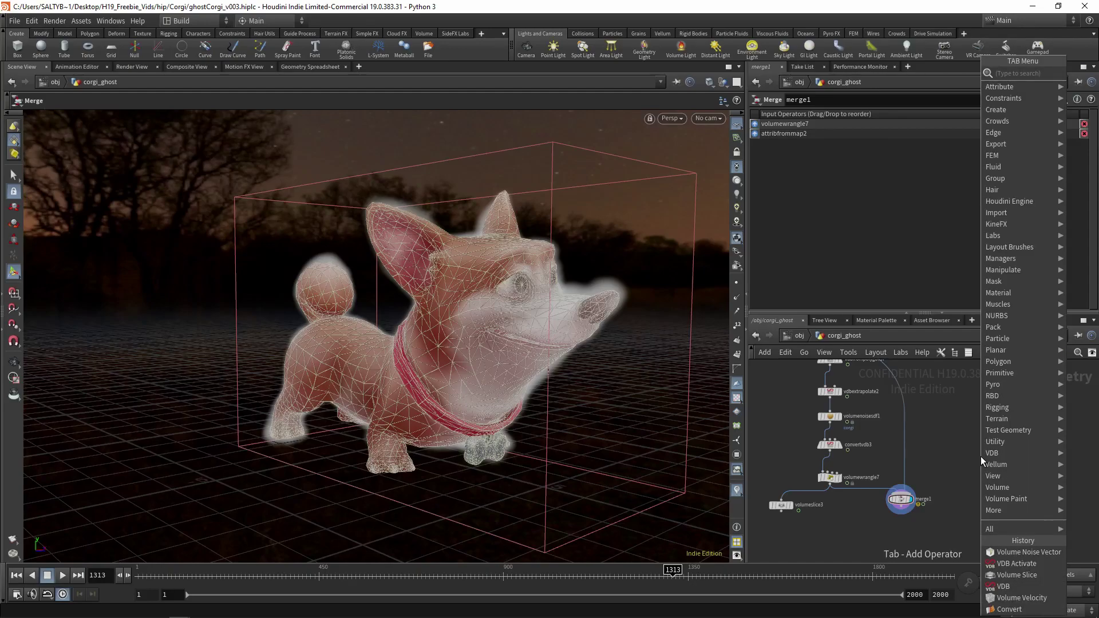
type("noise")
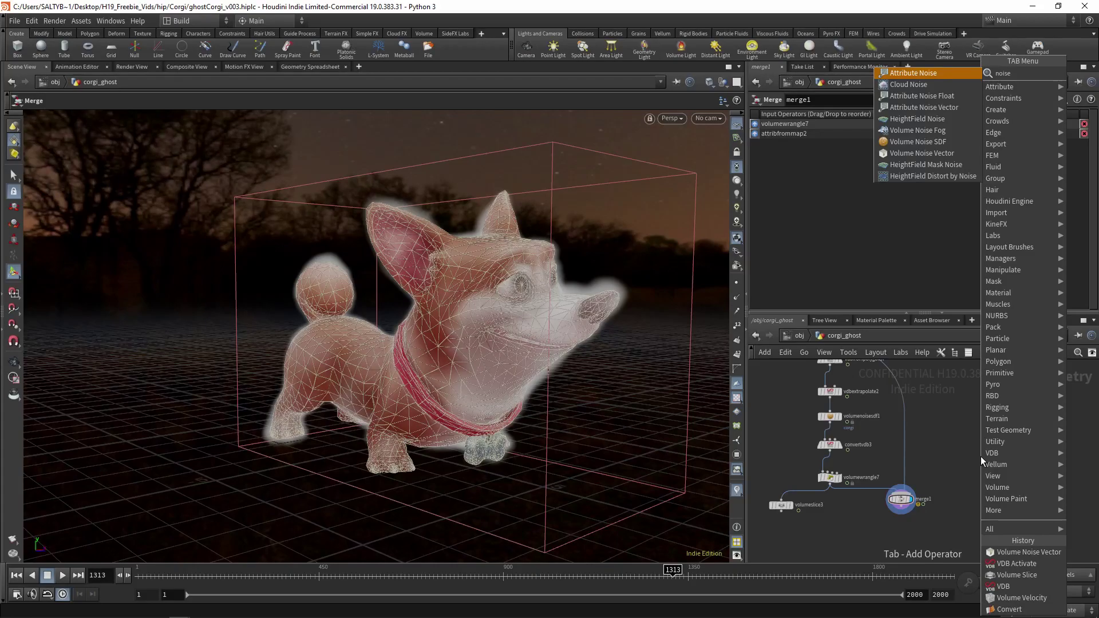
key("Up")
key("Up")
key("Up")
key("Up")
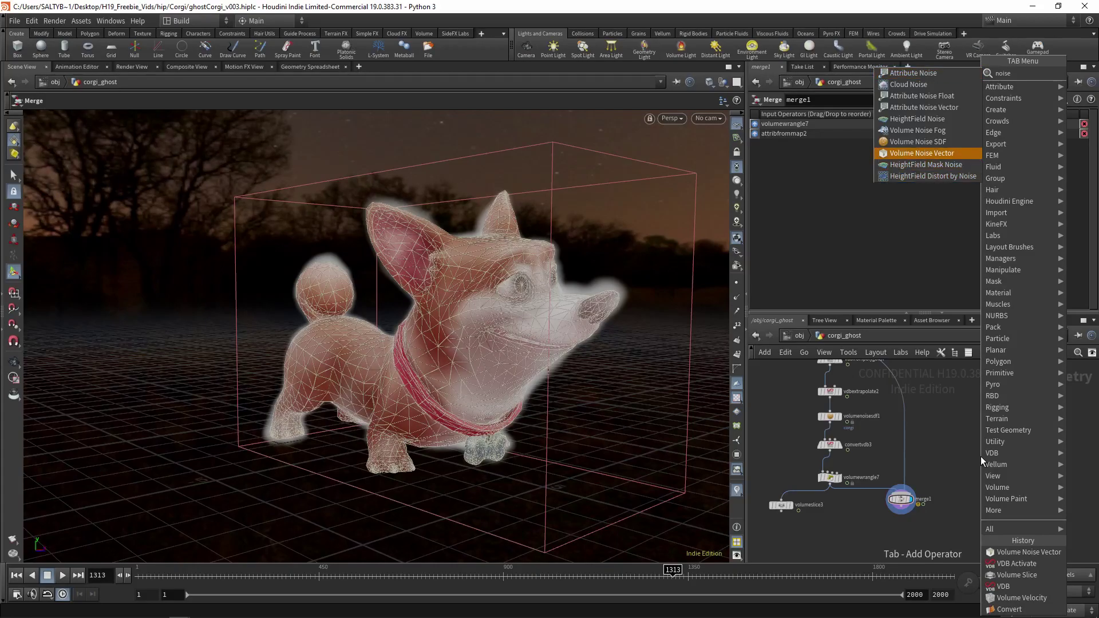
key("Up")
key("Return")
left_click(998, 395)
scroll(1033, 504, "up", 2)
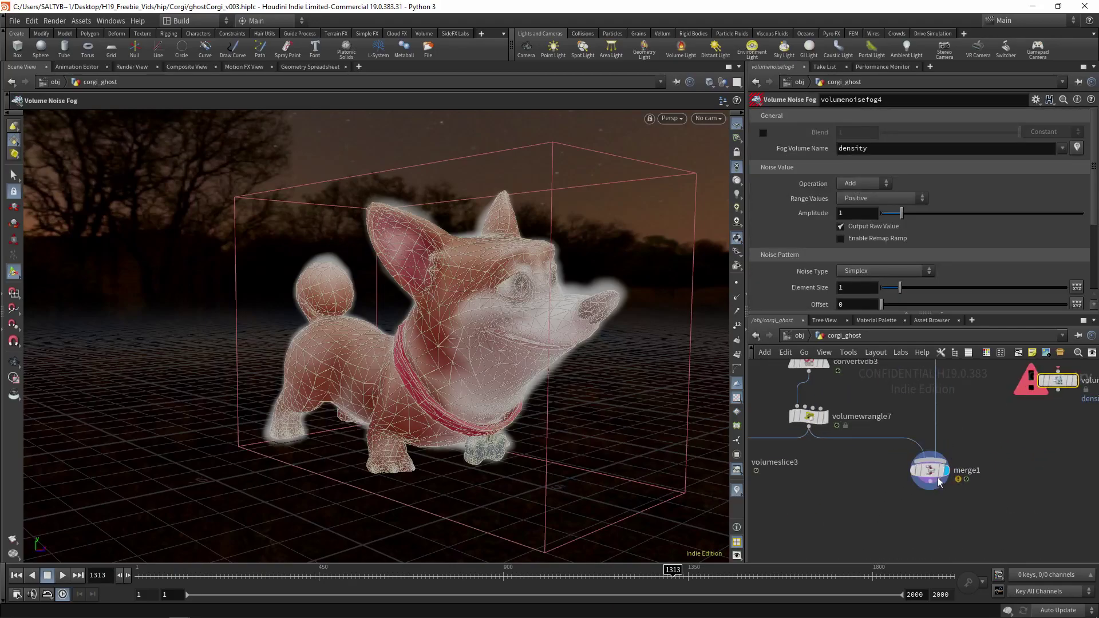
Insert volumenoisefog4 below volumewrangle7 so it feeds volumeslice3 and merge1, displaying the volume slice while keeping the noise node selected
left_click_drag(1052, 394, 832, 467)
middle_click_drag(788, 494, 867, 495)
left_click_drag(833, 463, 853, 521)
left_click(835, 514)
left_click(820, 514)
middle_click_drag(824, 515, 795, 539)
left_click(864, 482)
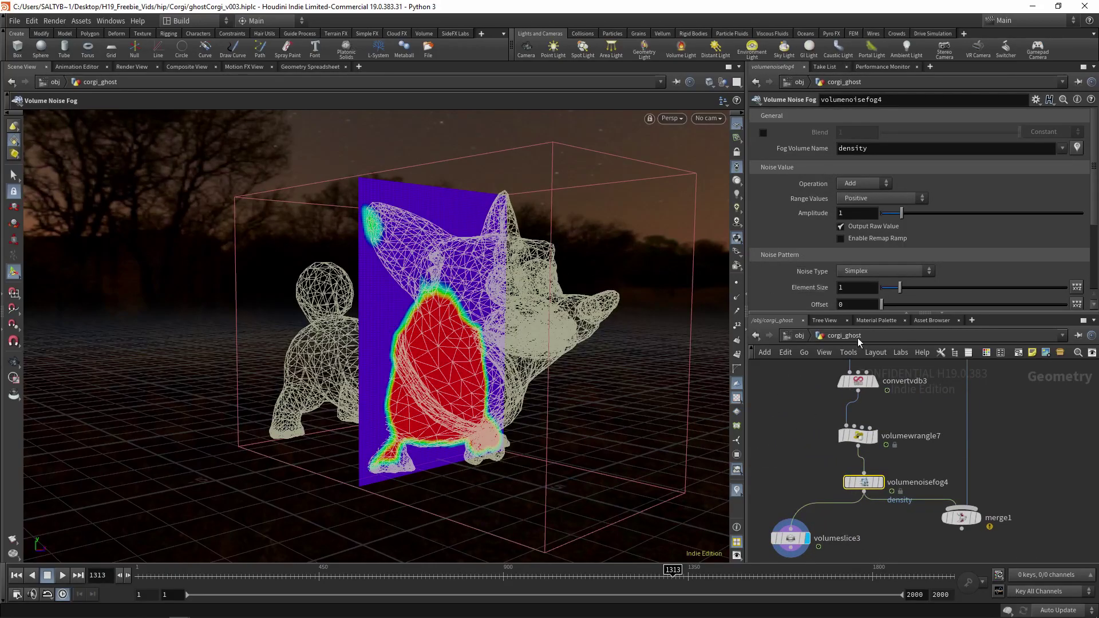
Set the operation of the volumenoisefog4 noise to Multiply
left_click_drag(518, 407, 435, 400, "alt")
scroll(1011, 407, "down", 3)
middle_click_drag(930, 468, 952, 492)
left_click(917, 375)
middle_click_drag(917, 555, 1003, 401)
scroll(924, 426, "up", 3)
left_click(860, 183)
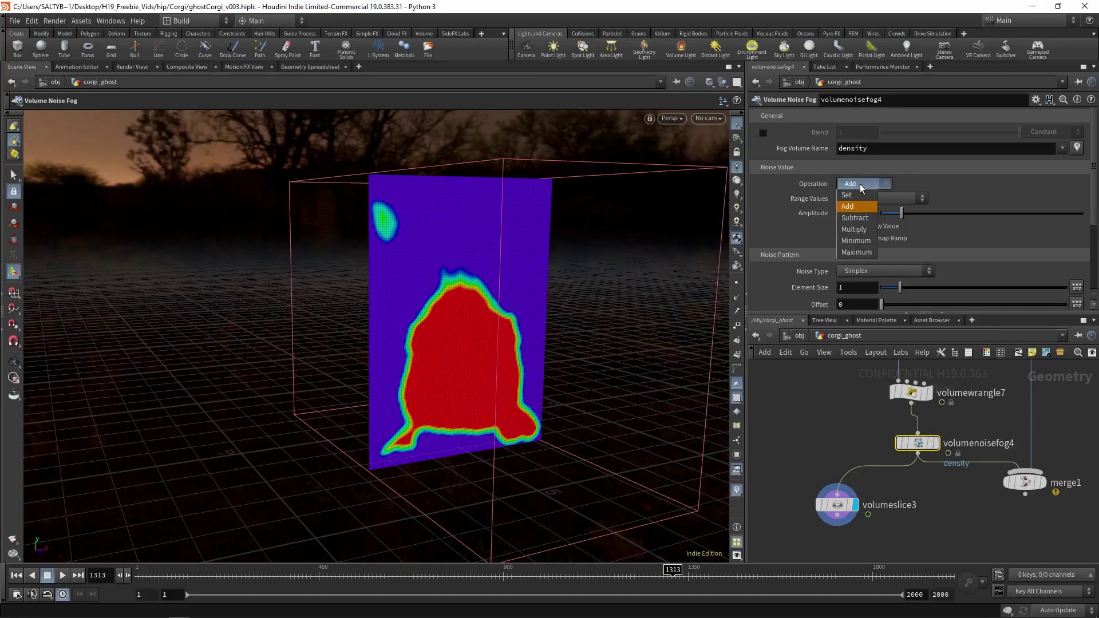
left_click(869, 223)
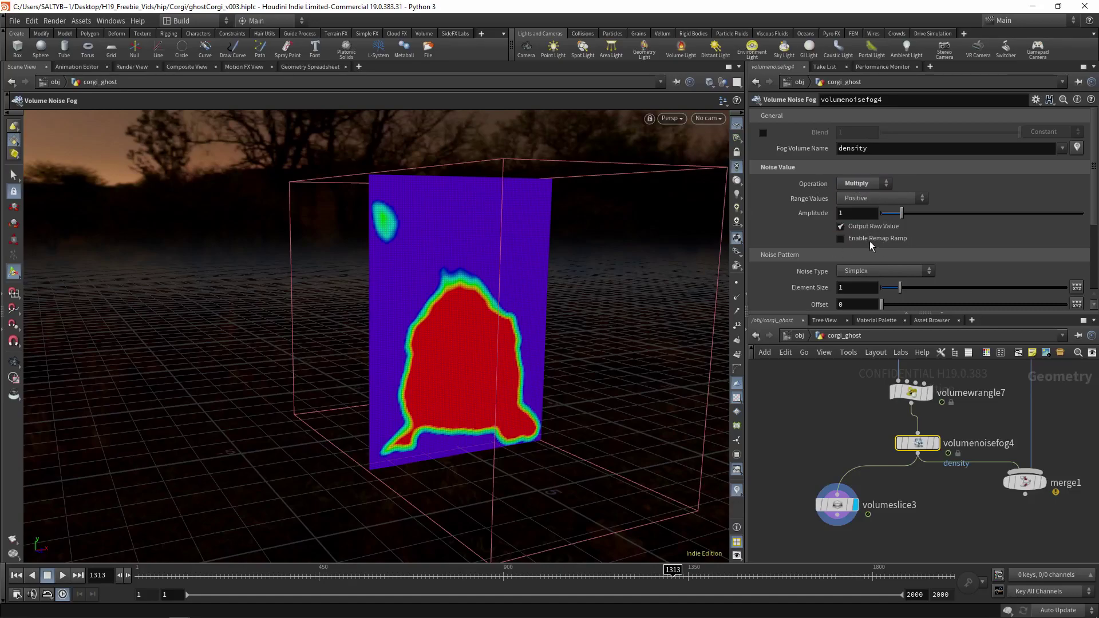
Enable the noise's remap ramp and pull its end points inward to about a quarter and 70 percent of its width
left_click(870, 239)
left_click_drag(796, 285, 861, 283)
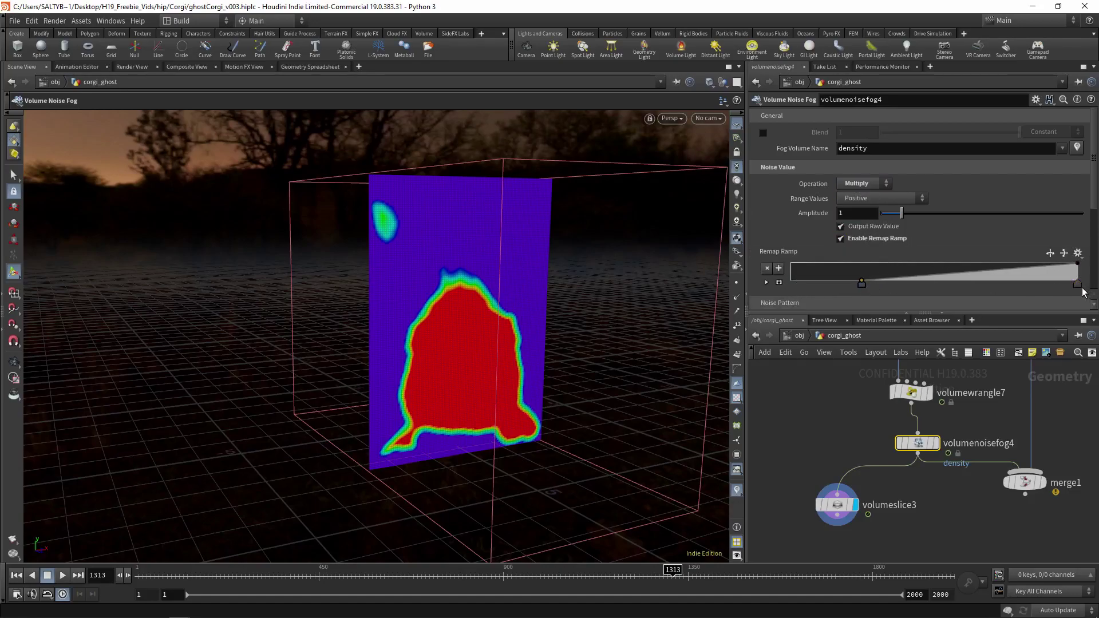
left_click_drag(1077, 283, 991, 283)
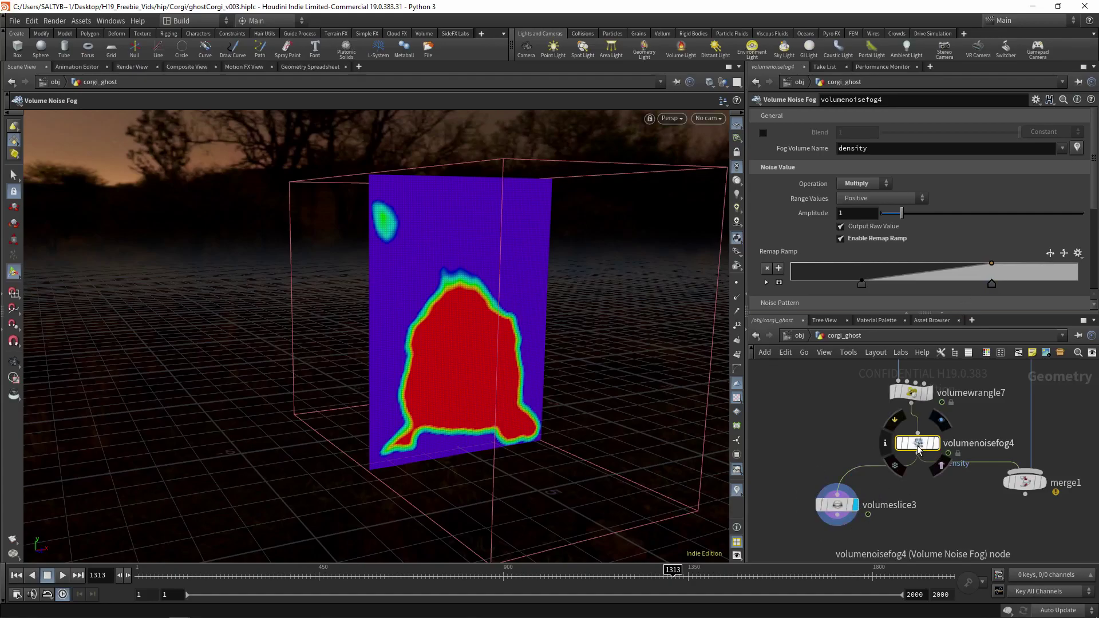
Set the fog volume name to corgi and widen the remap ramp's transition to span about 13 to 80 percent
left_click_drag(916, 443, 911, 443)
double_click(868, 149)
type("corgi")
key("Return")
left_click_drag(675, 166, 515, 344)
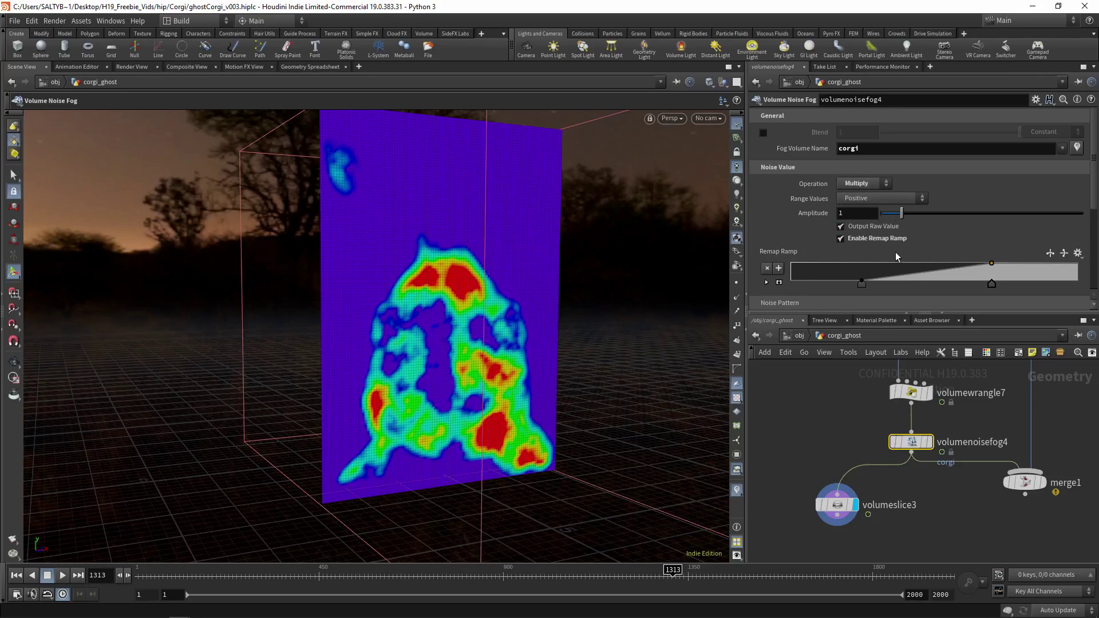
left_click_drag(862, 284, 829, 283)
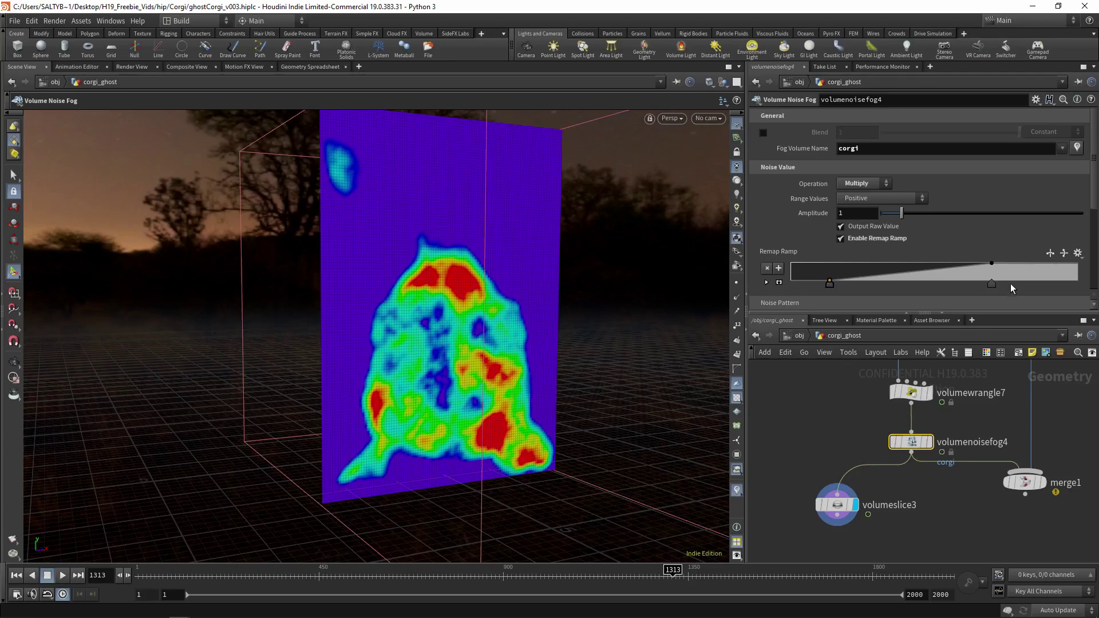
left_click_drag(1016, 287, 1020, 285)
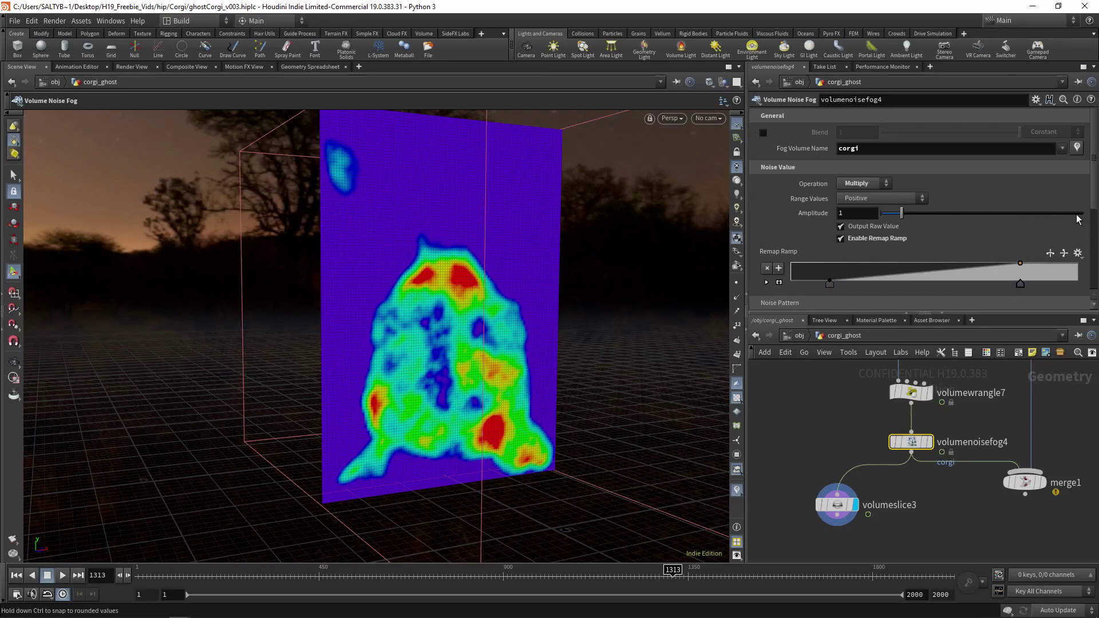
Set the noise type to Worley Cellular F2-F1 with an element size of 0.74
left_click_drag(1093, 205, 1093, 223)
scroll(863, 216, "down", 3)
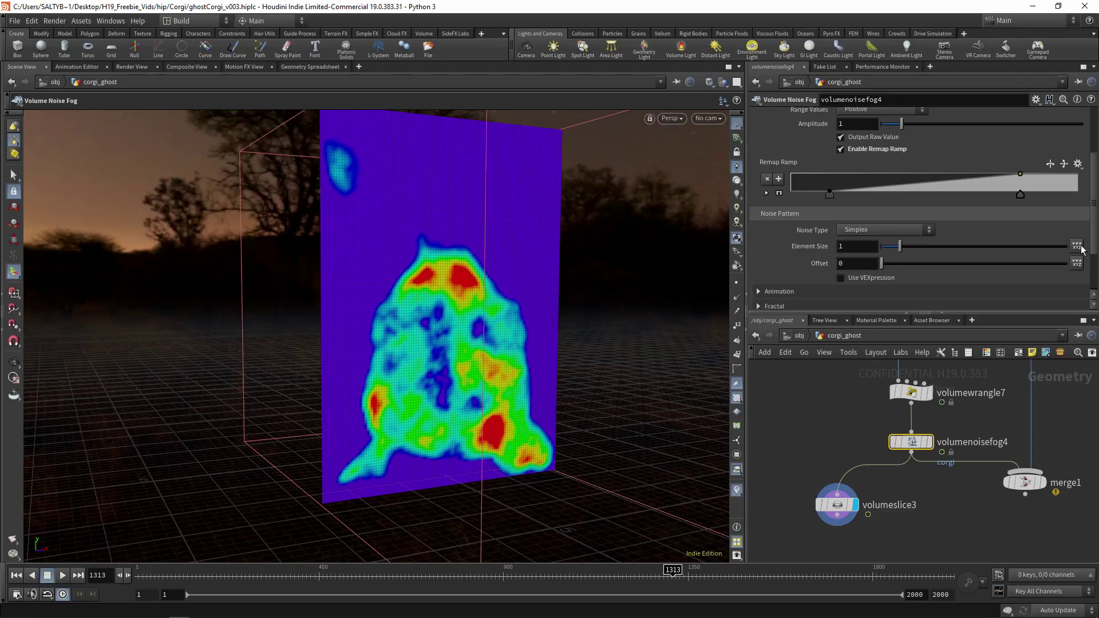
left_click(885, 225)
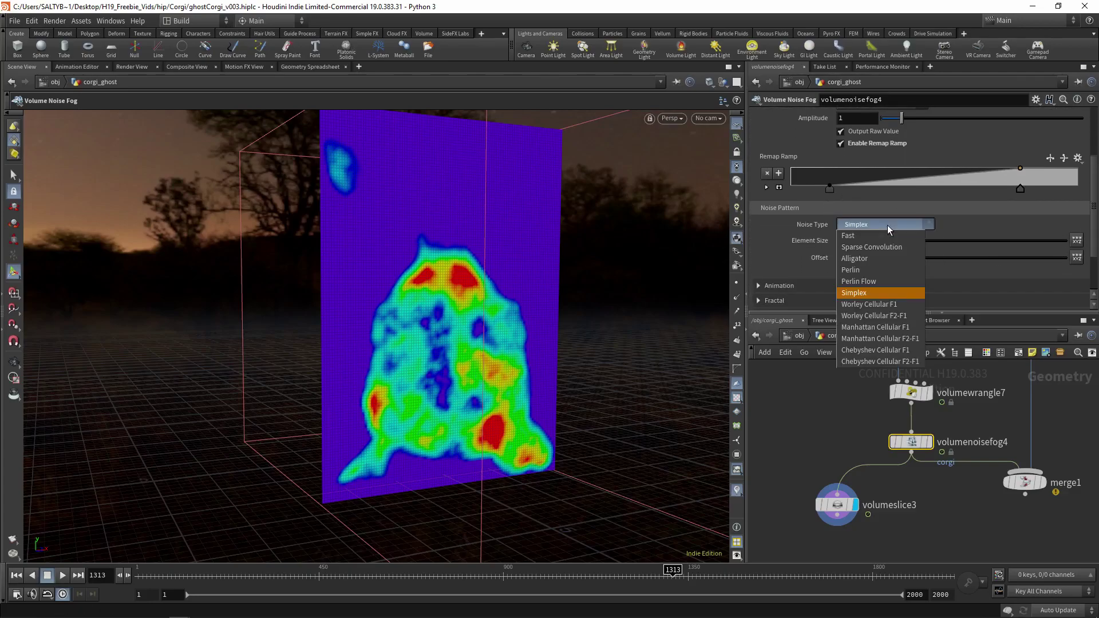
left_click(888, 305)
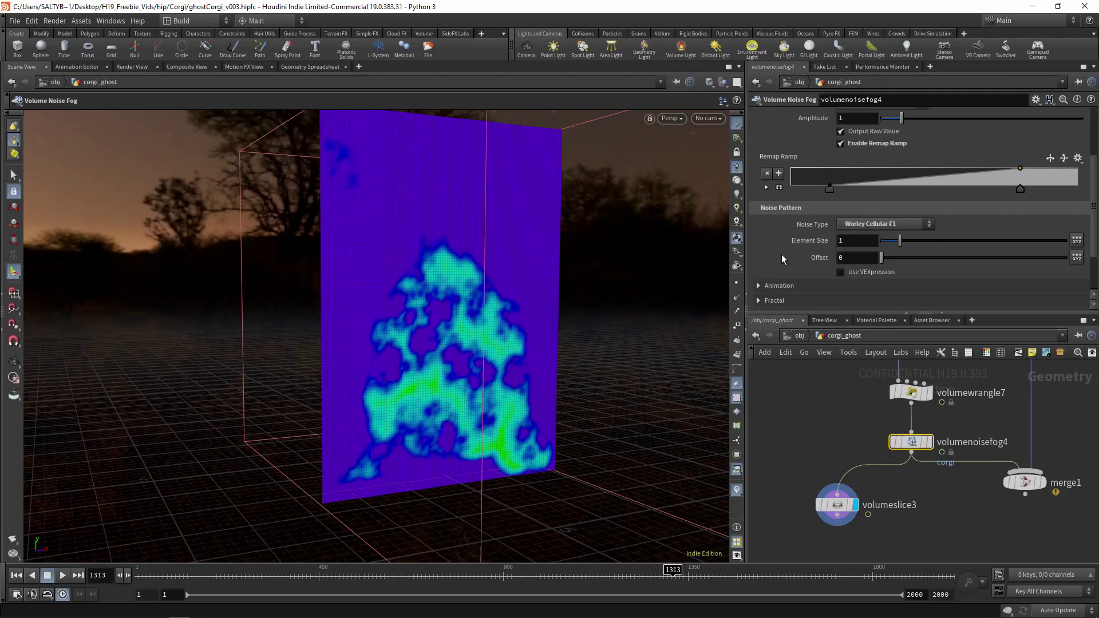
left_click(873, 225)
left_click(882, 316)
mouse_move(907, 241)
left_mouse_down()
mouse_move(944, 242)
mouse_move(894, 245)
mouse_move(925, 244)
left_mouse_up()
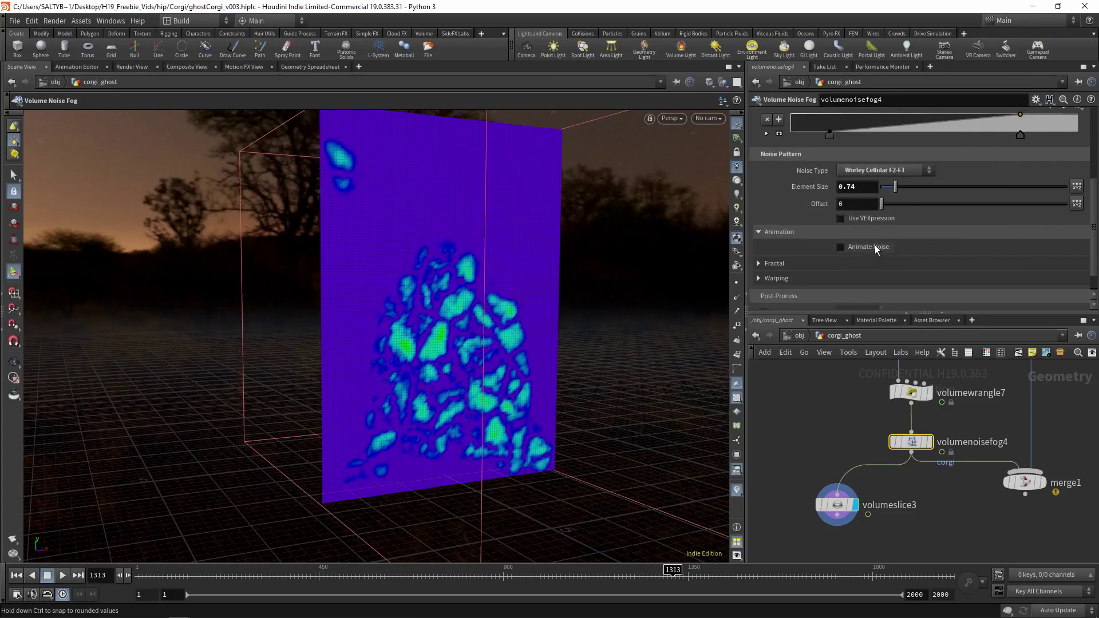
Animate the fog noise with a pulse duration of .75
left_click(875, 246)
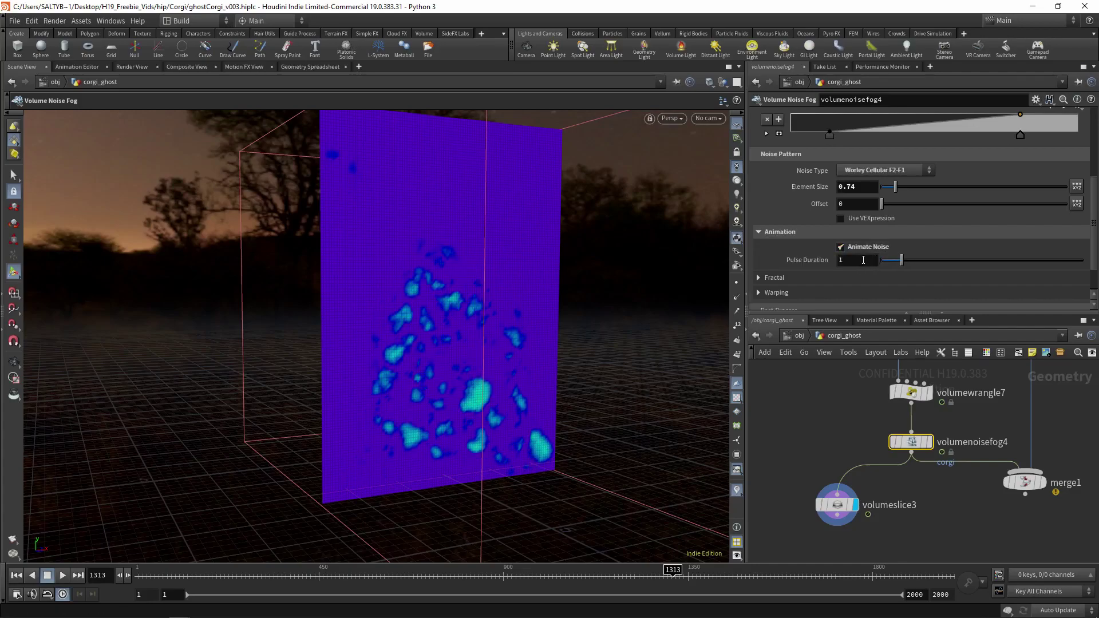
left_click(863, 260)
type(".75")
key("Return")
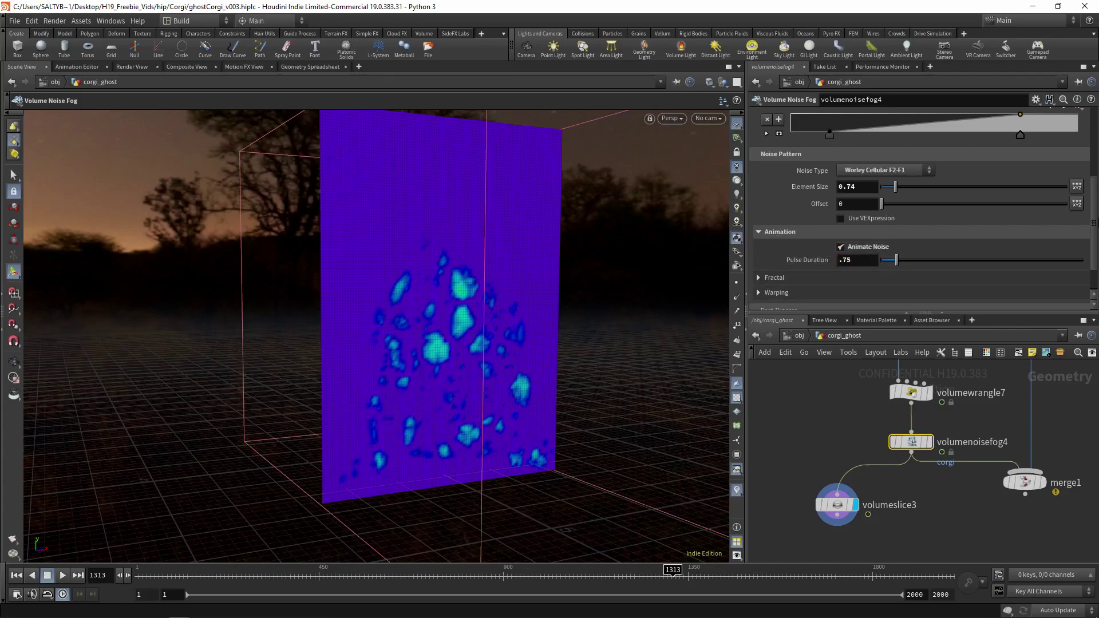
Enable the noise's post-process minimum at 0 and display the volumenoisefog4 result
left_click_drag(1095, 247, 1092, 272)
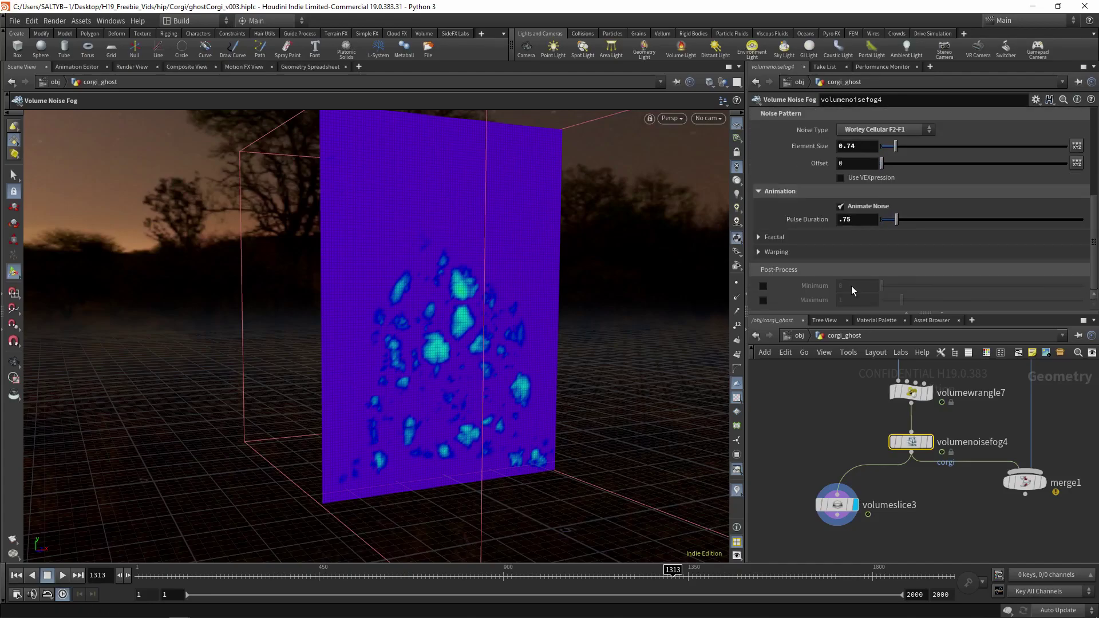
left_click(763, 286)
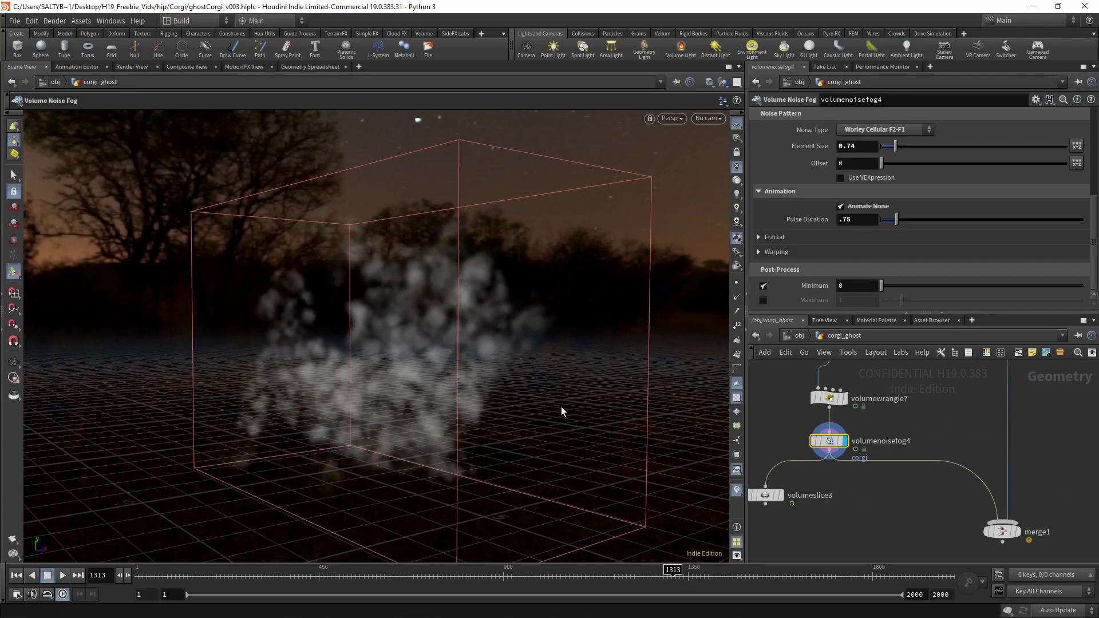
middle_click_drag(842, 451, 800, 480)
Add a VDB from Polygons node on the wire carrying the corgi mesh into merge1
key("Tab")
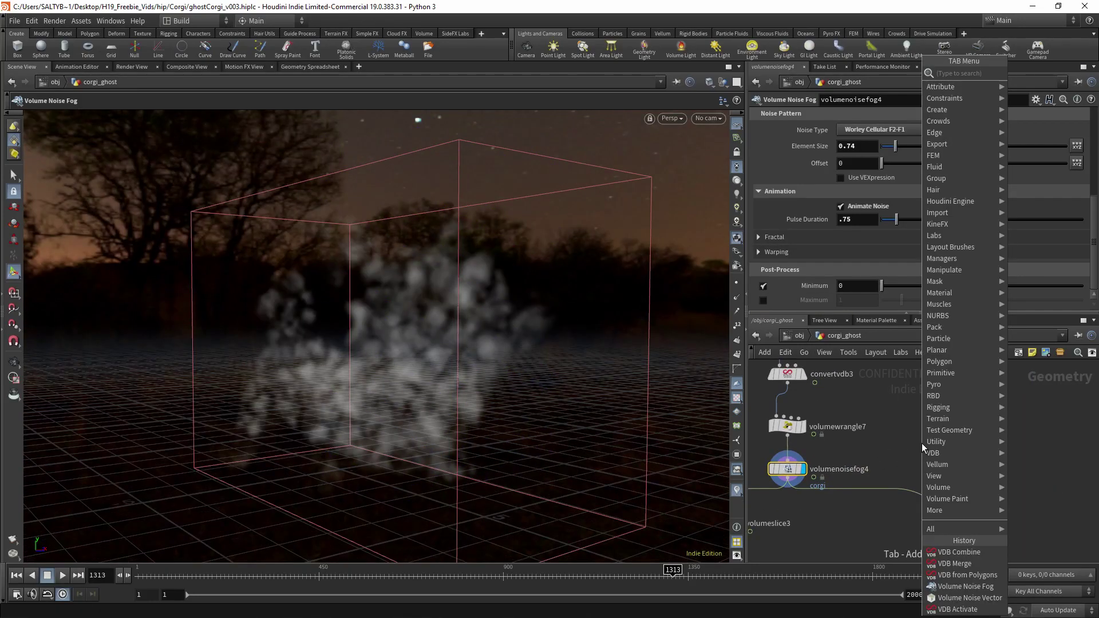
type("vdb from pol")
key("Return")
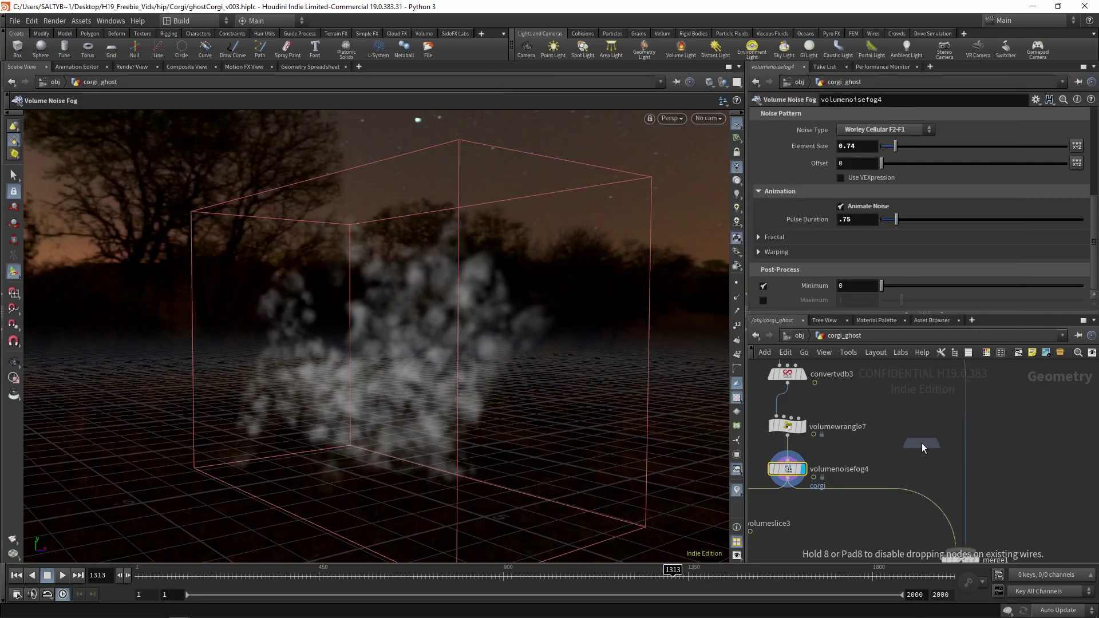
left_click(921, 443)
left_click_drag(933, 454, 978, 471)
Display vdbfrompolygons8 and make it output a fog VDB named density in place of the distance VDB
left_click_drag(407, 309, 379, 262, "alt")
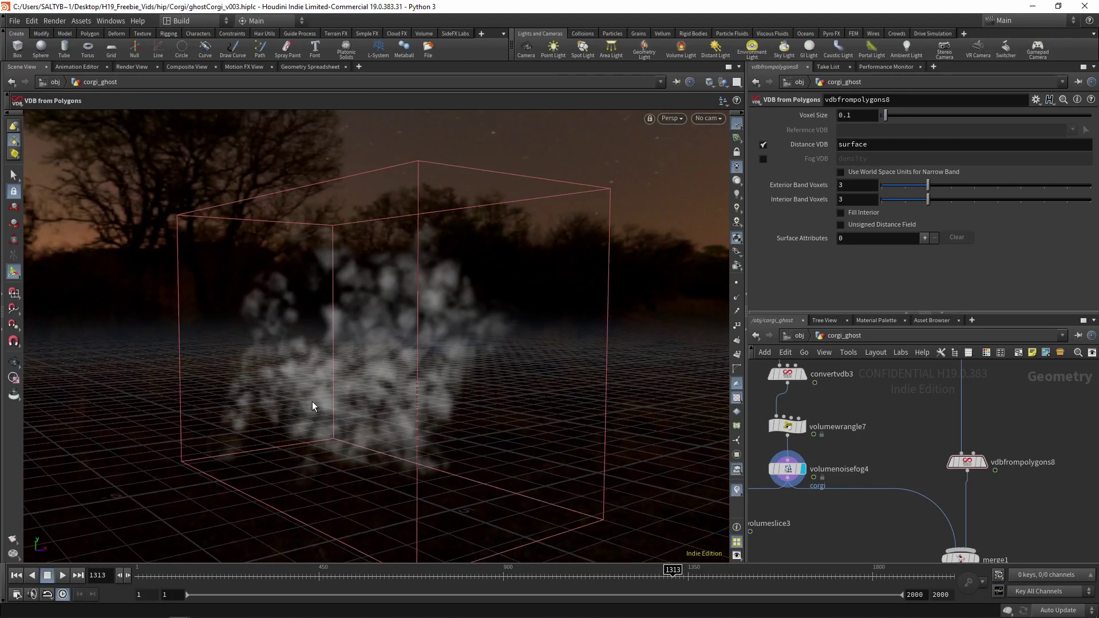
middle_click_drag(961, 464, 967, 442)
left_click_drag(967, 441, 967, 449)
left_click(995, 426)
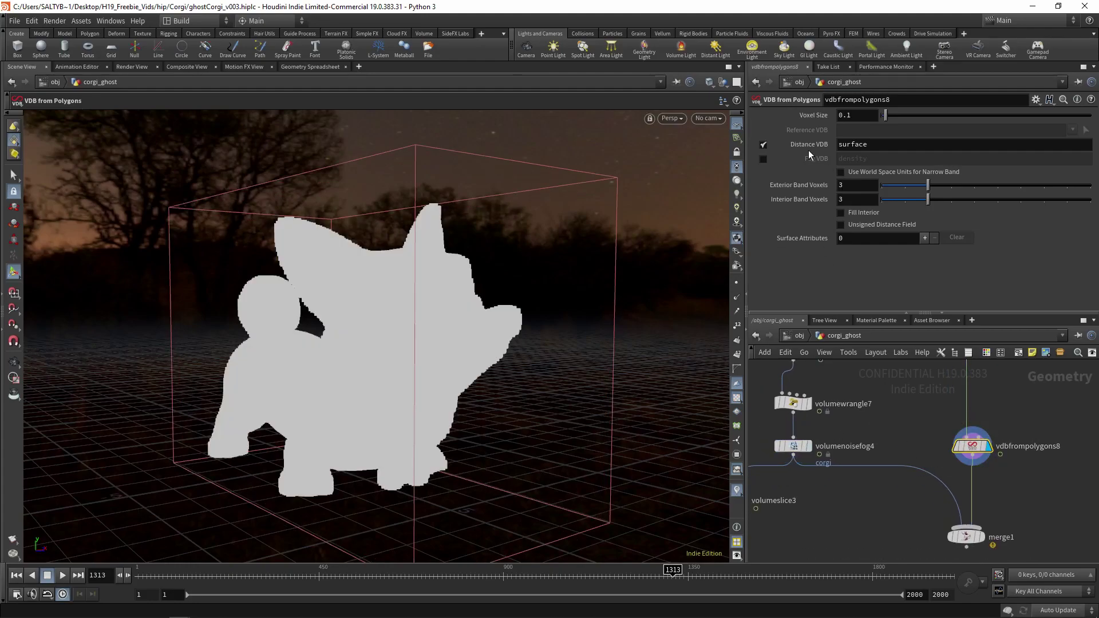
left_click(762, 145)
left_click(763, 159)
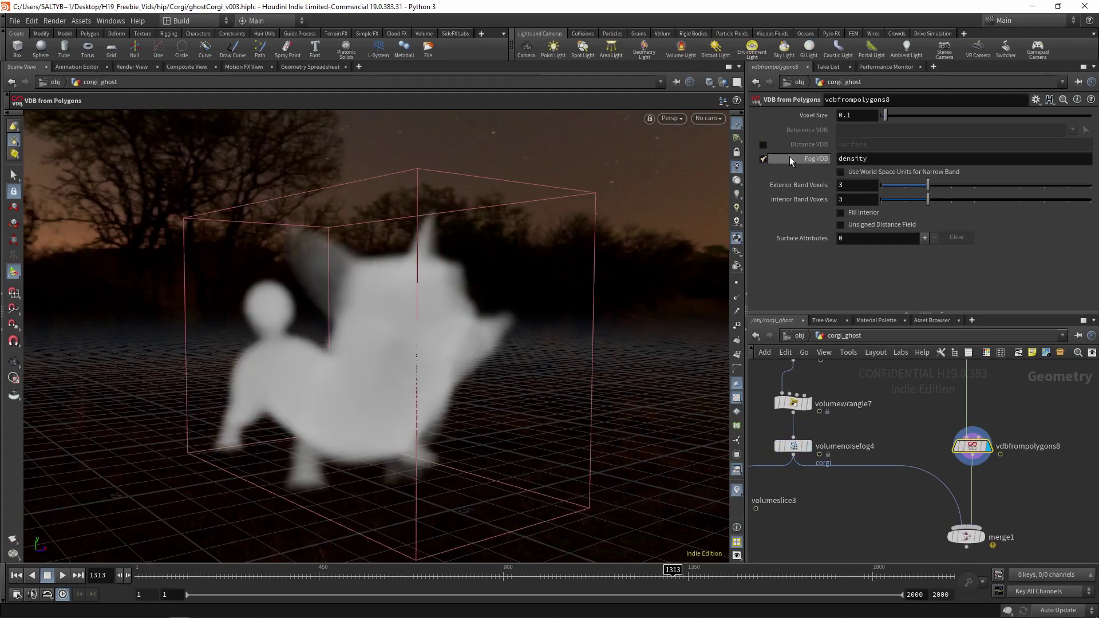
Connect the output of convertvdb3 to vdbfrompolygons8 as its reference VDB
left_click(975, 431)
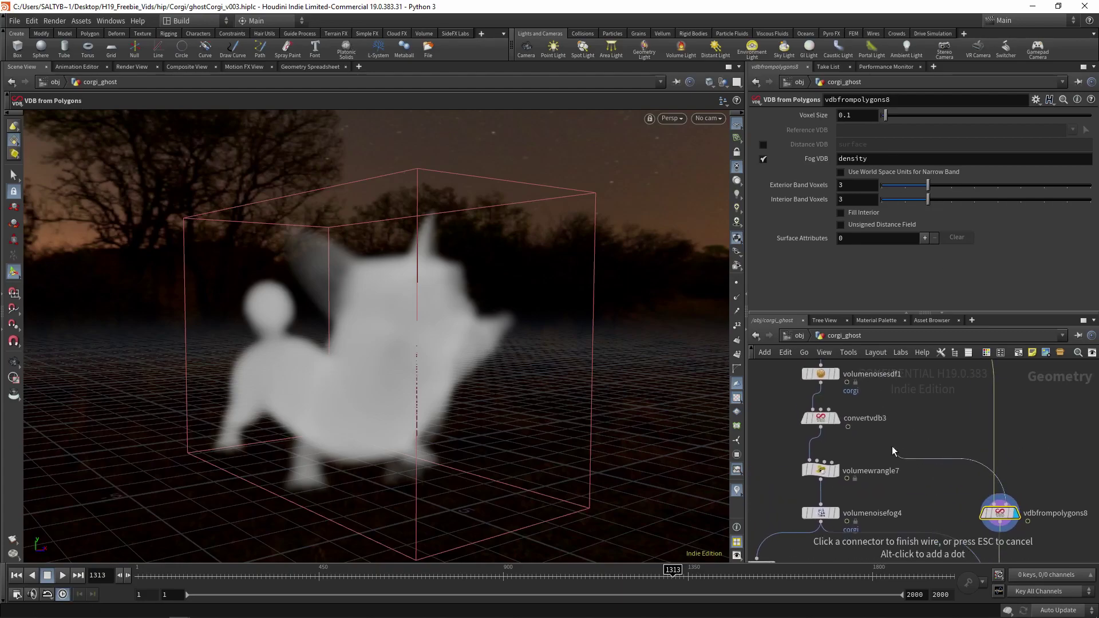
left_click(858, 449)
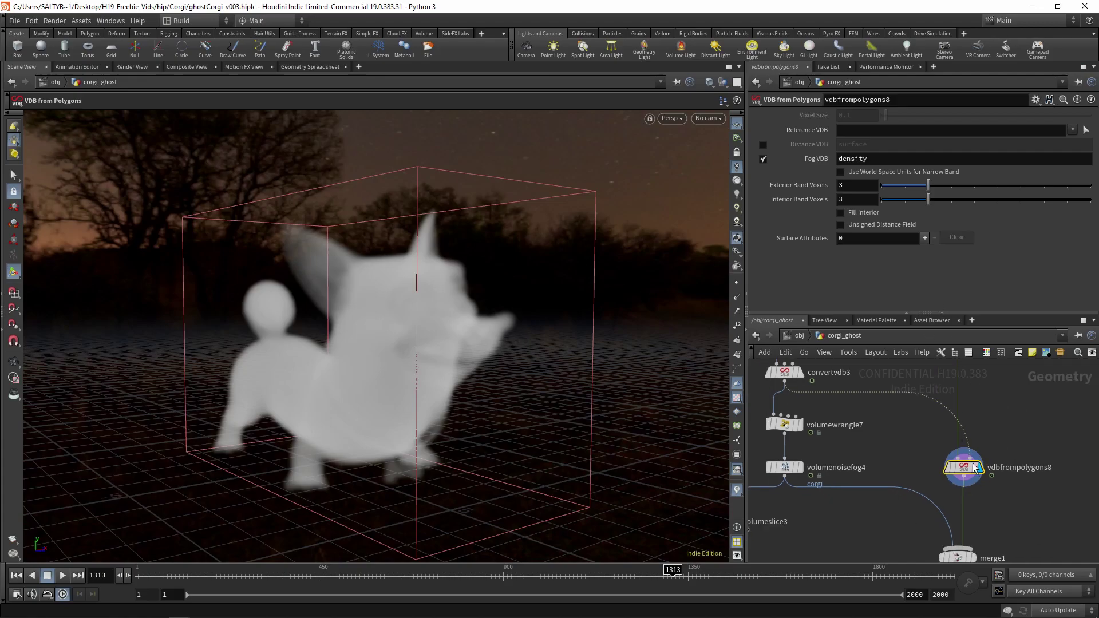
middle_click(964, 473)
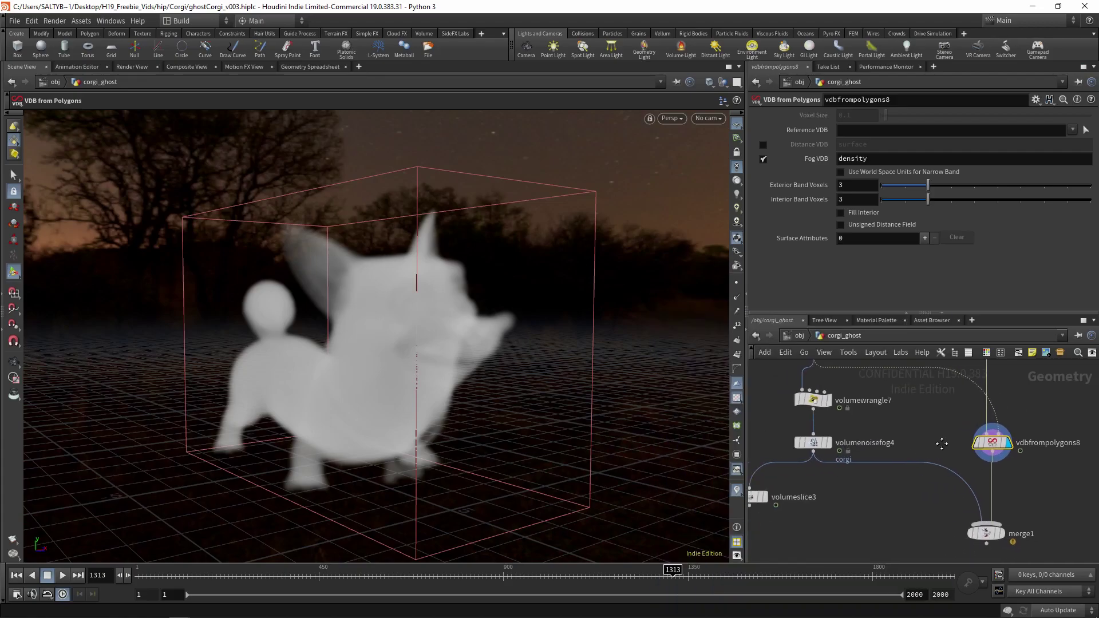
Add a VDB Combine node fed by volumenoisefog4 and vdbfrompolygons8, and display it
key("Tab")
type("vdb comb")
key("Return")
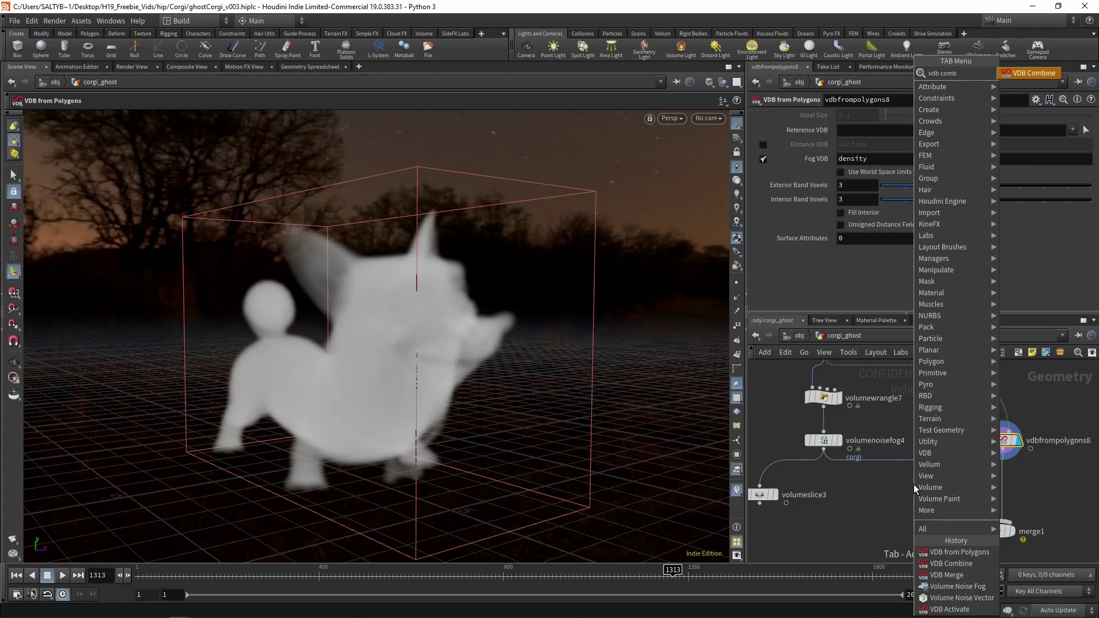
left_click(913, 484)
left_click_drag(823, 450, 1003, 448)
left_click(925, 501)
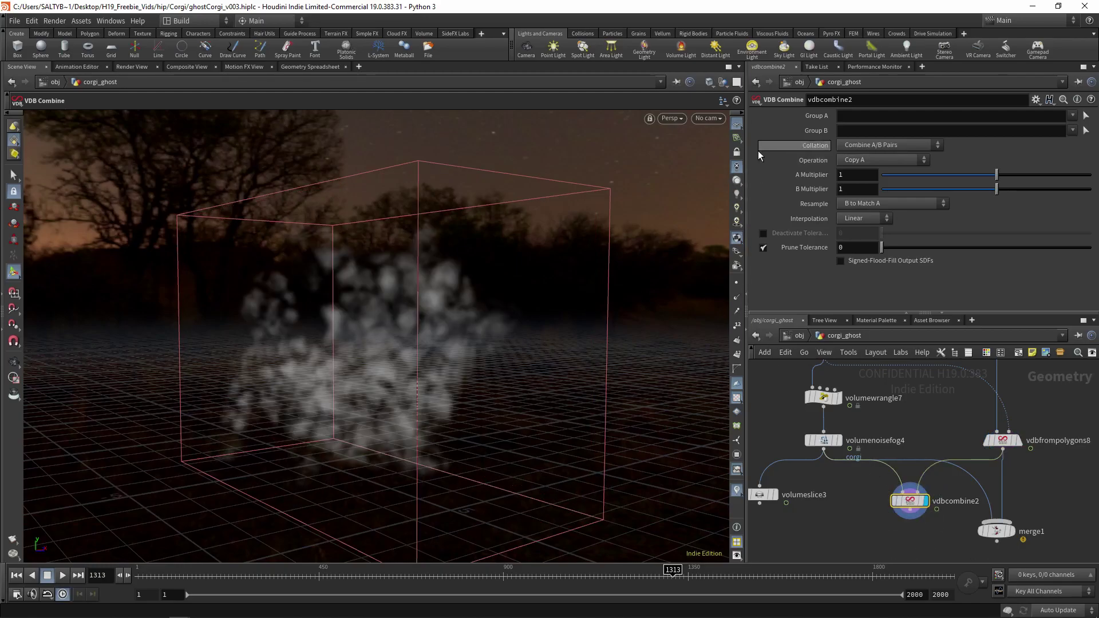
Set the VDB Combine operation to Subtract and inspect the remaining fog from another angle
left_click(871, 162)
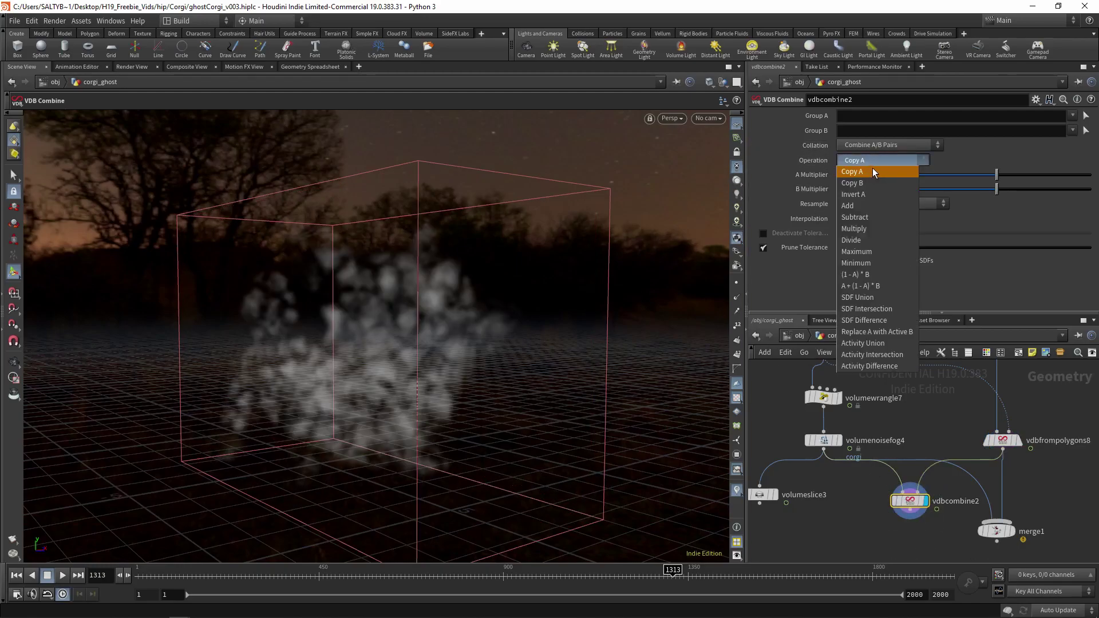
left_click(881, 217)
mouse_move(368, 378)
left_mouse_down()
mouse_move(479, 375)
mouse_move(434, 351)
mouse_move(368, 372)
mouse_move(398, 383)
mouse_move(387, 383)
left_mouse_up()
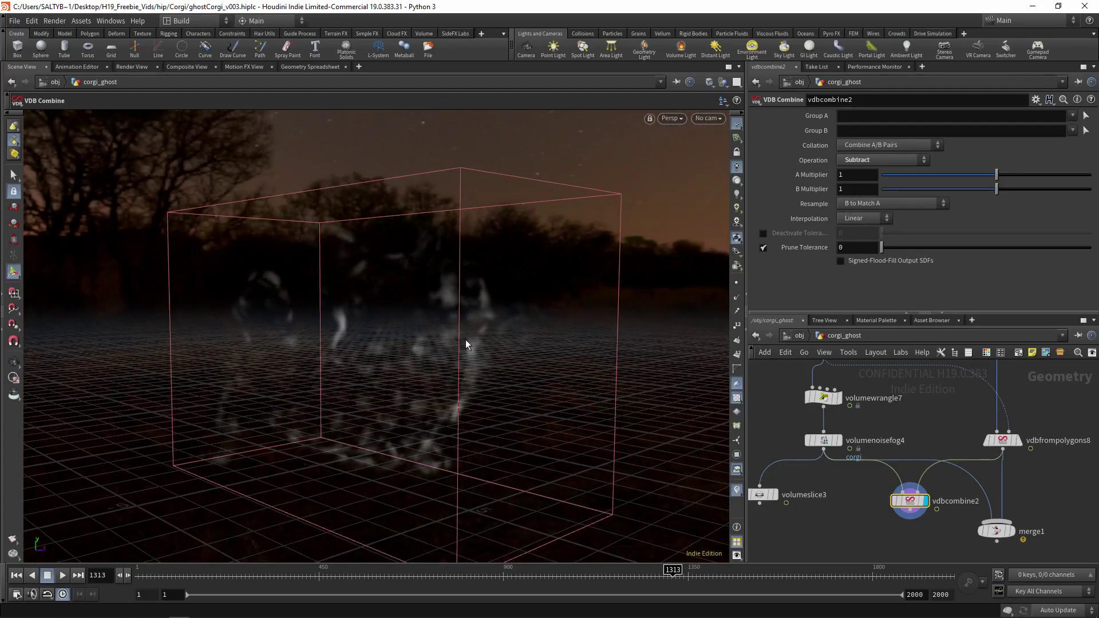
left_click_drag(454, 341, 393, 393)
Rewire volumeslice3 to read from vdbcombine2 and display the slice
middle_click_drag(769, 493, 791, 453)
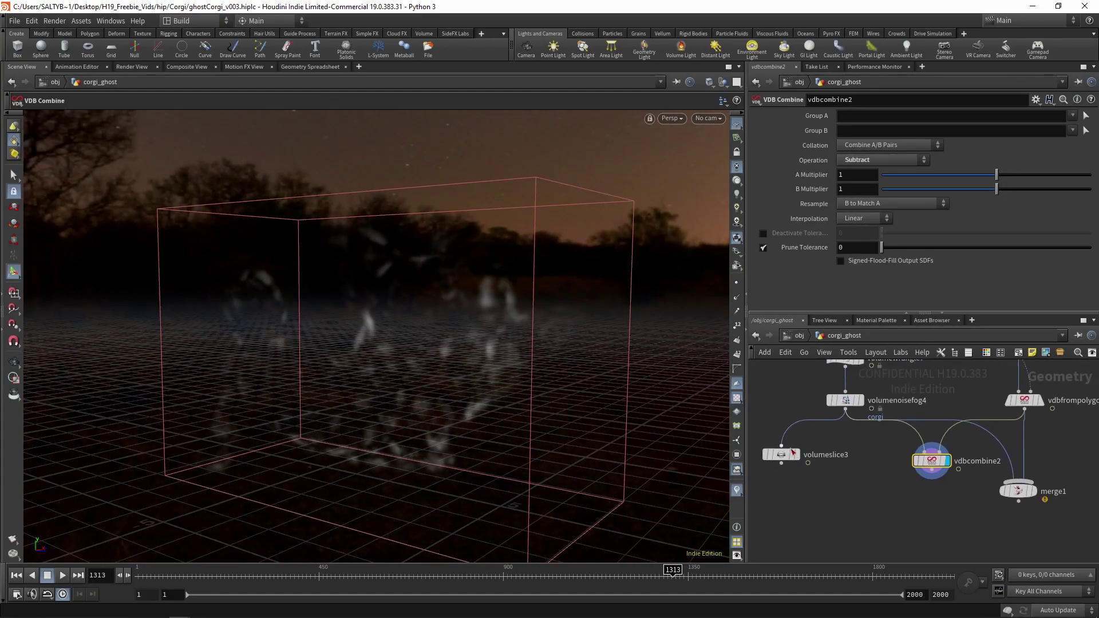
left_click_drag(790, 452, 807, 491)
left_click(811, 490)
left_click(796, 490)
left_click_drag(698, 320, 656, 316)
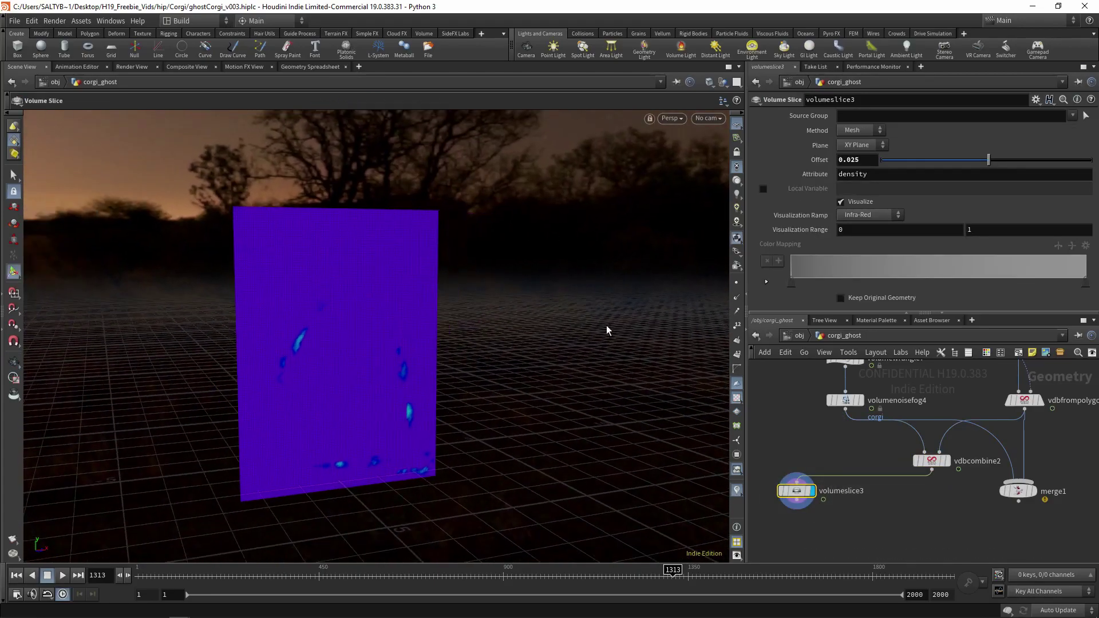
Undo the last parameter change and delete the volumeslice3 node
middle_click_drag(884, 227, 448, 369)
key("ctrl+z")
key("Delete")
key("Tab")
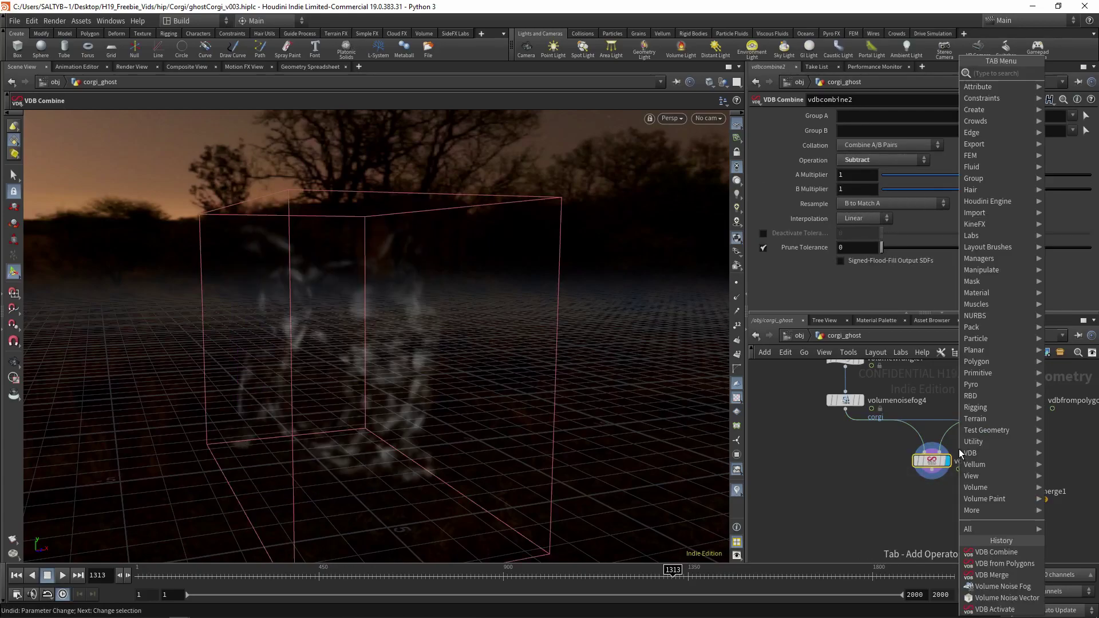
mouse_move(959, 453)
left_click(830, 377)
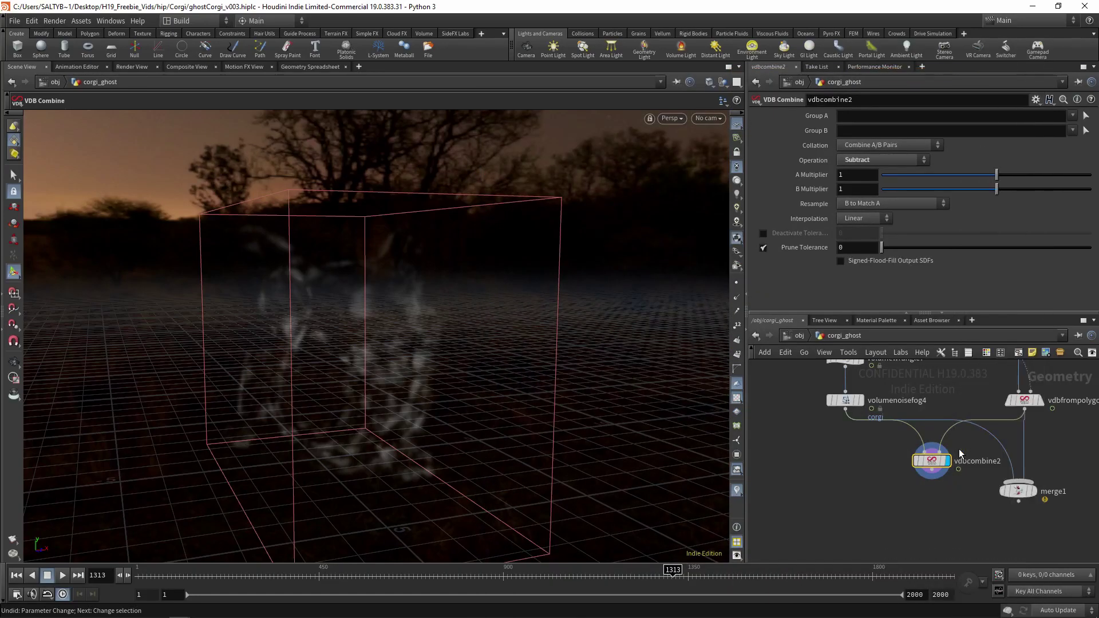
left_click(881, 192)
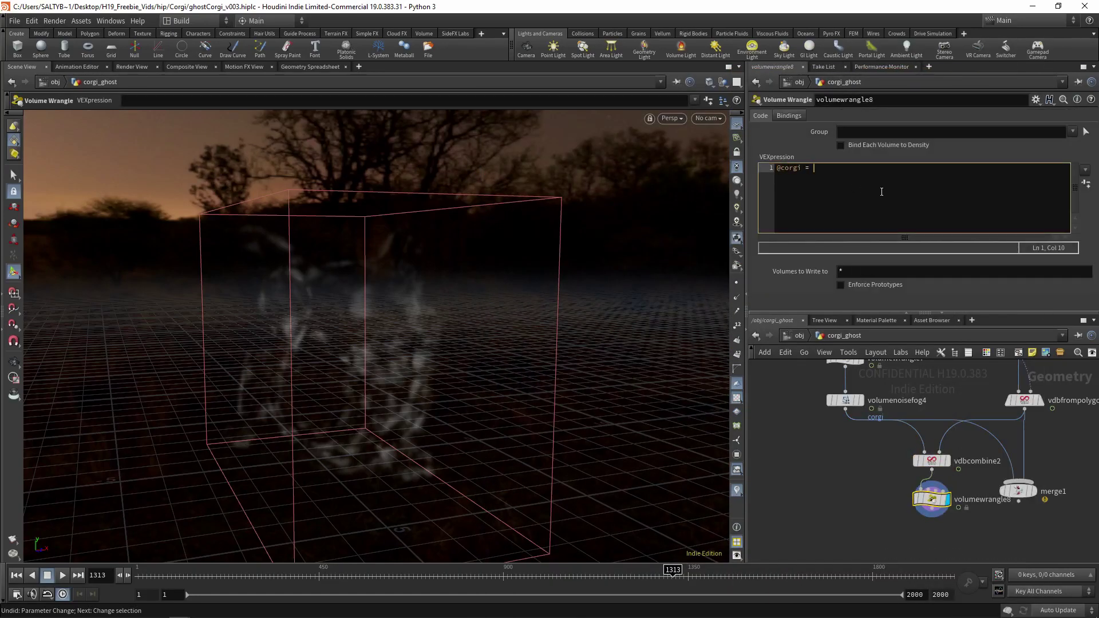
type("@corgi = clamp();")
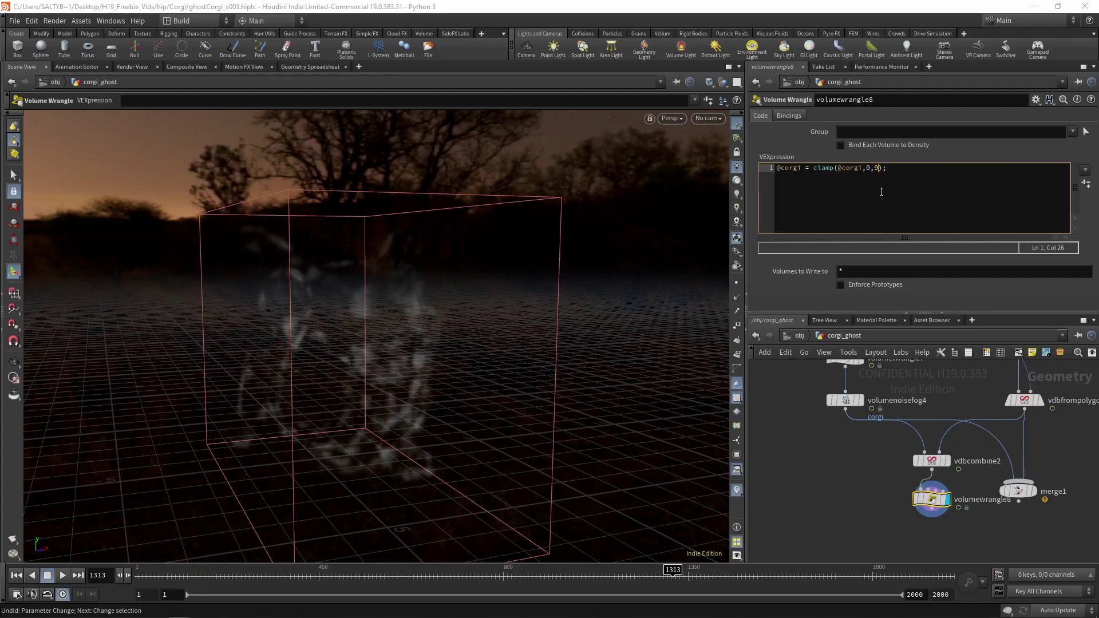
type("9999999")
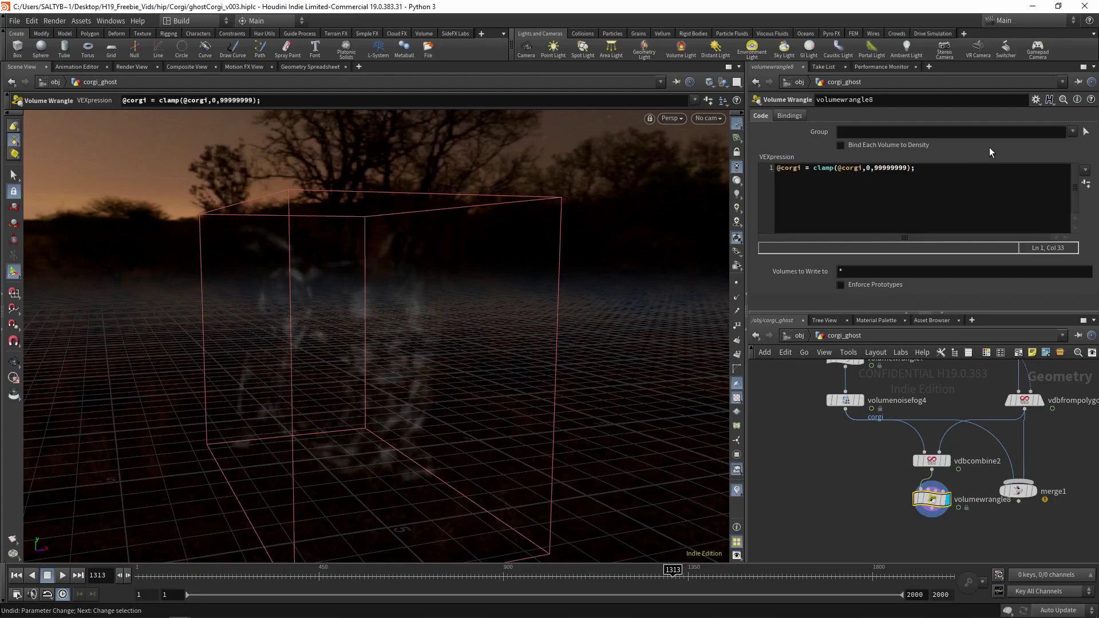
Check the clamped fog with a temporary Volume Slice node below volumewrangle8 and delete that node
key("Tab")
type("v")
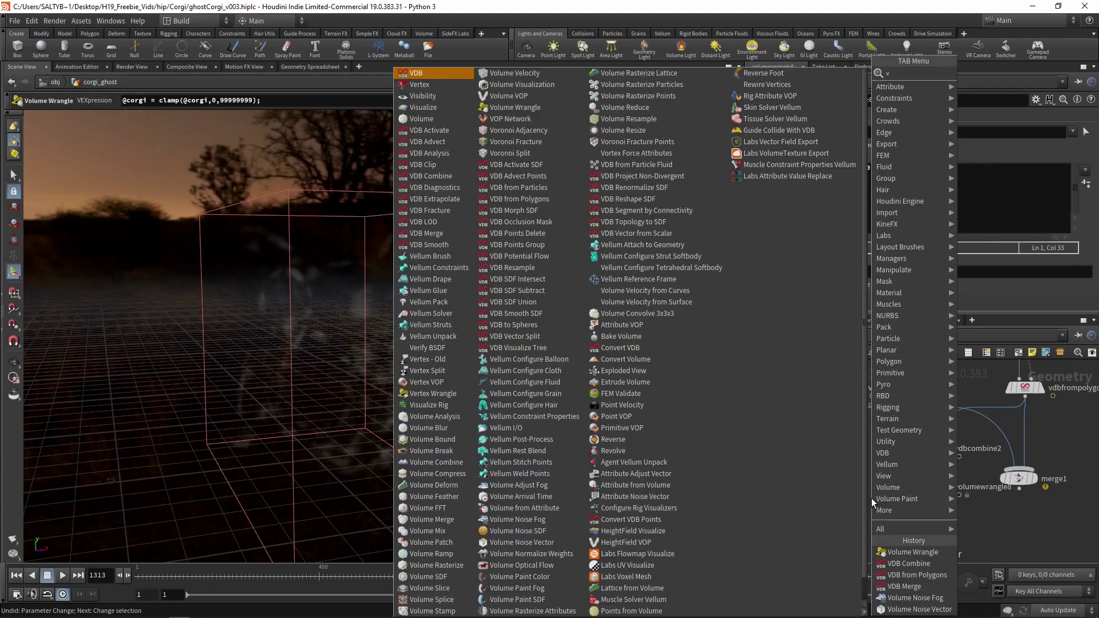
type("ol slice")
key("Return")
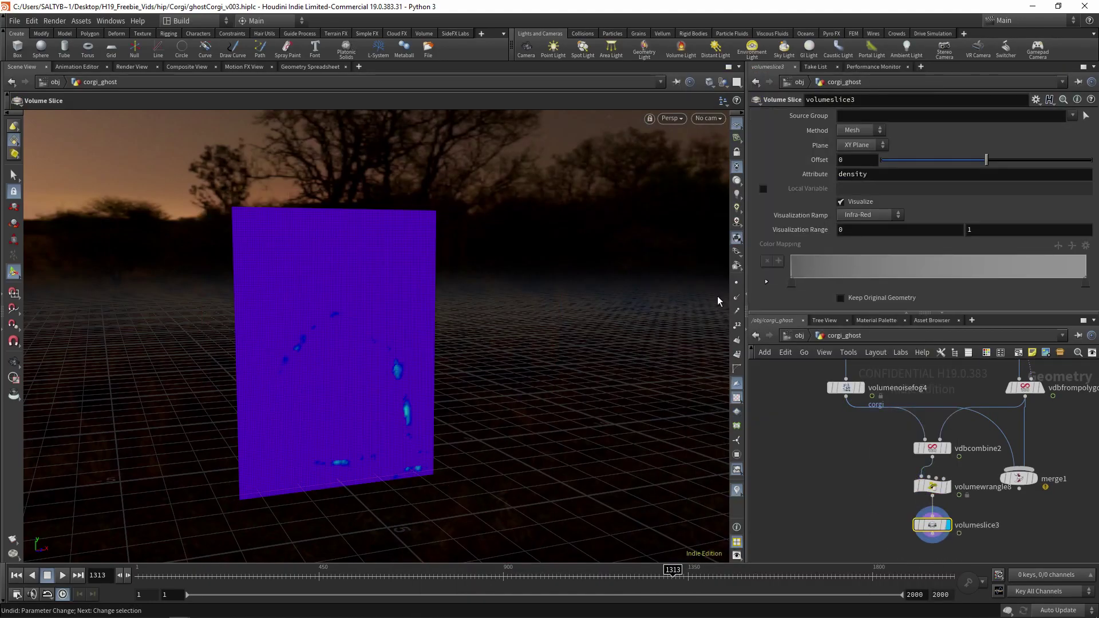
middle_click_drag(902, 236, 839, 245)
key("Delete")
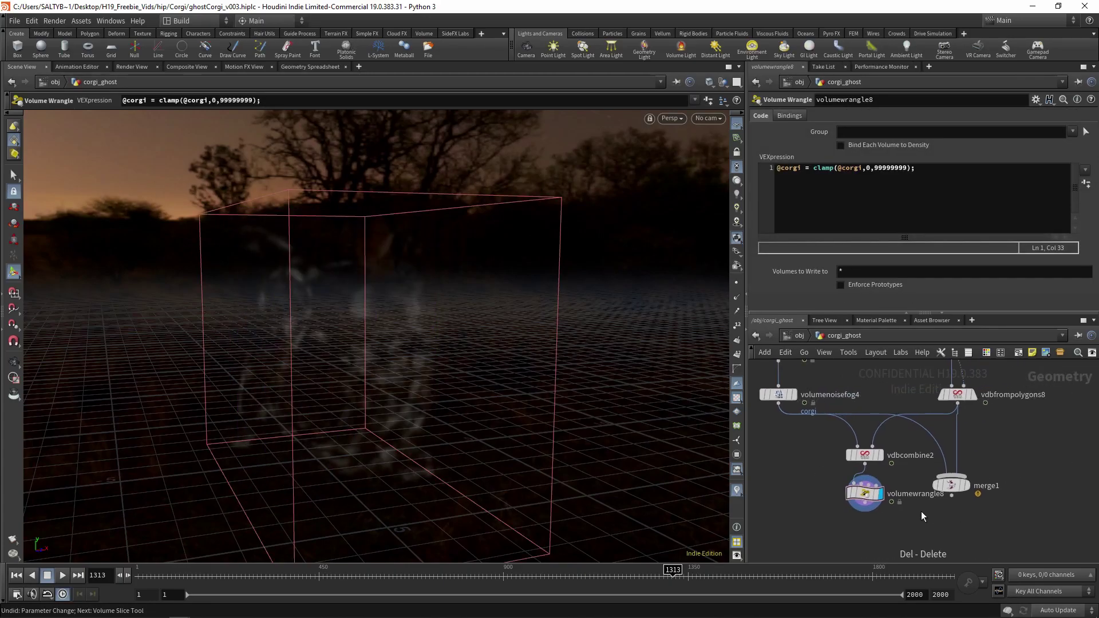
Set the noise element size of volumenoisefog4 to 2.26
middle_click_drag(907, 513, 882, 475)
key("Escape")
left_click_drag(415, 407, 538, 379)
key("Return")
middle_click_drag(783, 420, 827, 481)
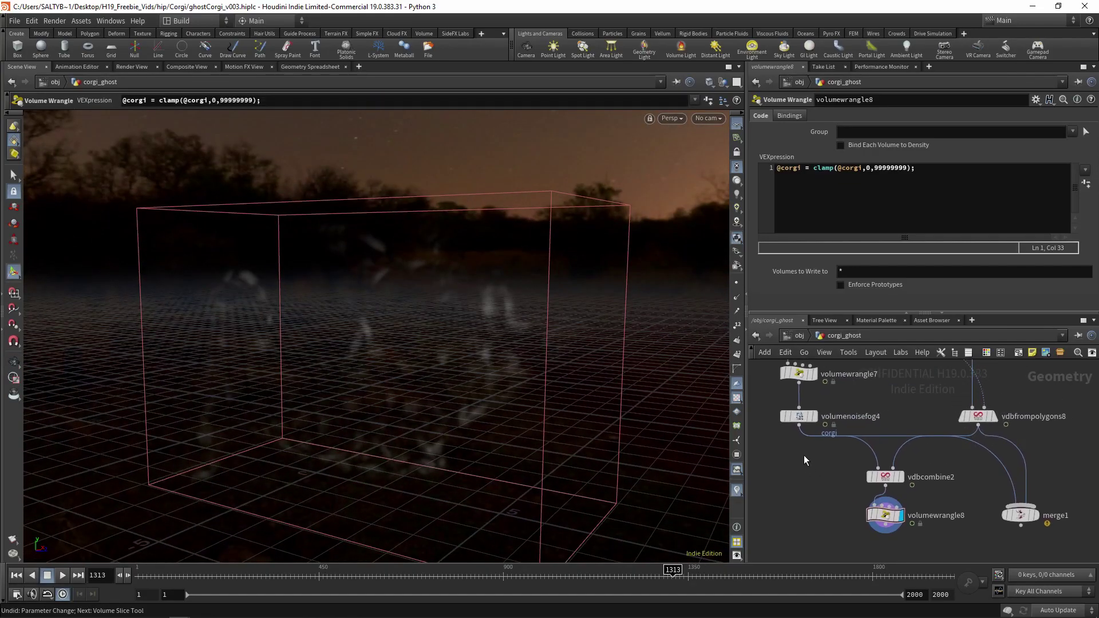
left_click(797, 416)
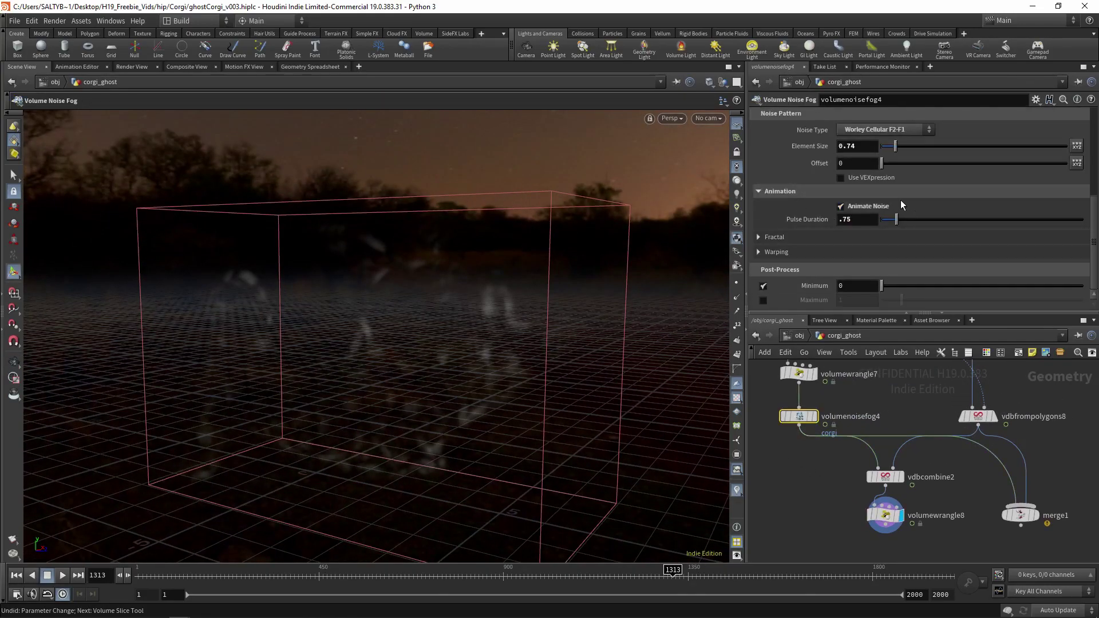
left_click_drag(899, 144, 923, 146)
Move the remap ramp's first point to the very start and its second point to just before the middle
left_click_drag(1096, 206, 1096, 150)
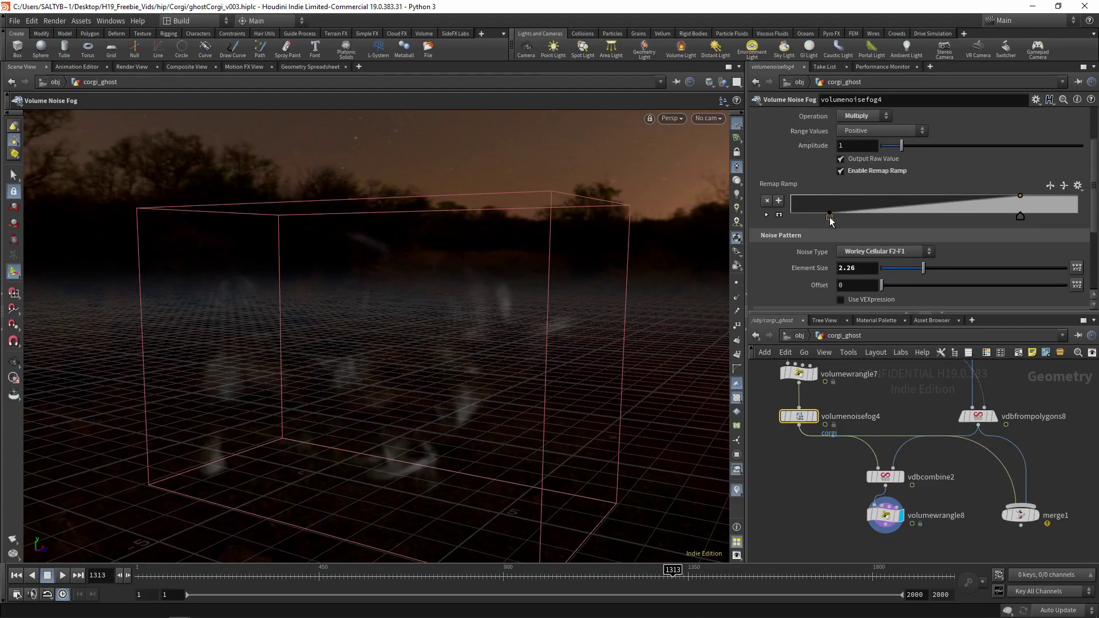
left_click_drag(830, 217, 791, 219)
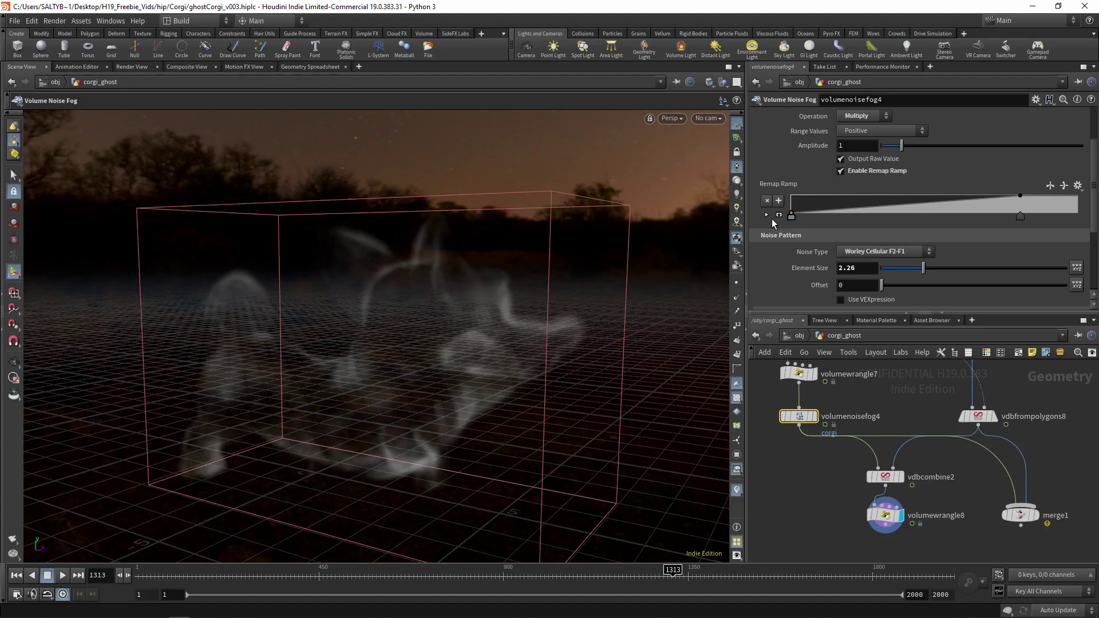
key("Escape")
left_click_drag(418, 314, 450, 321)
key("Return")
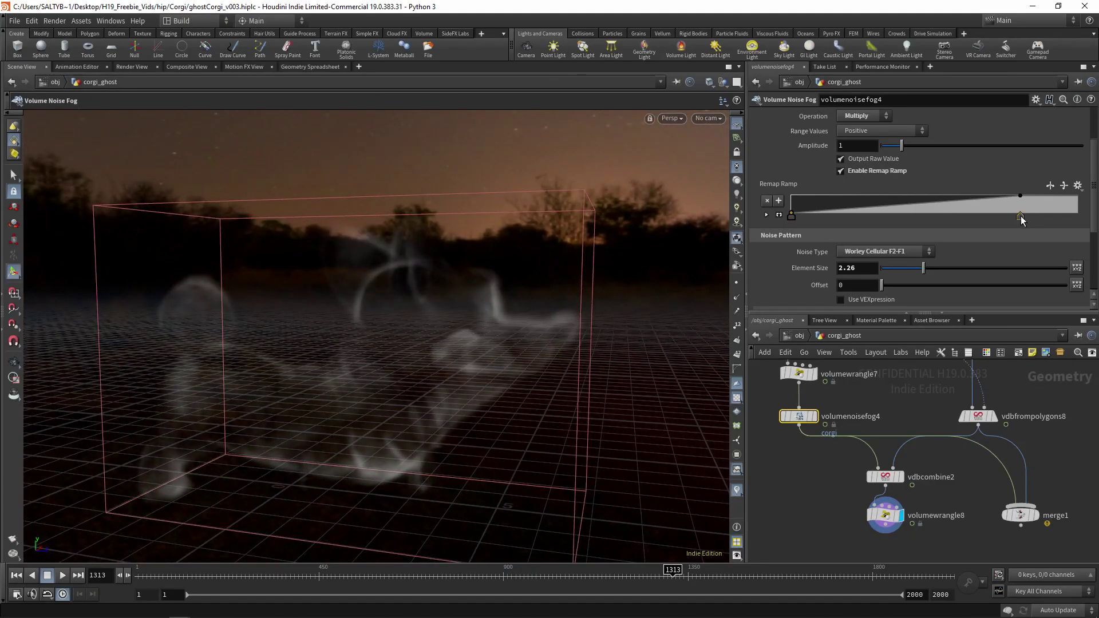
left_click_drag(1020, 216, 926, 215)
key("Escape")
left_click_drag(518, 301, 414, 316)
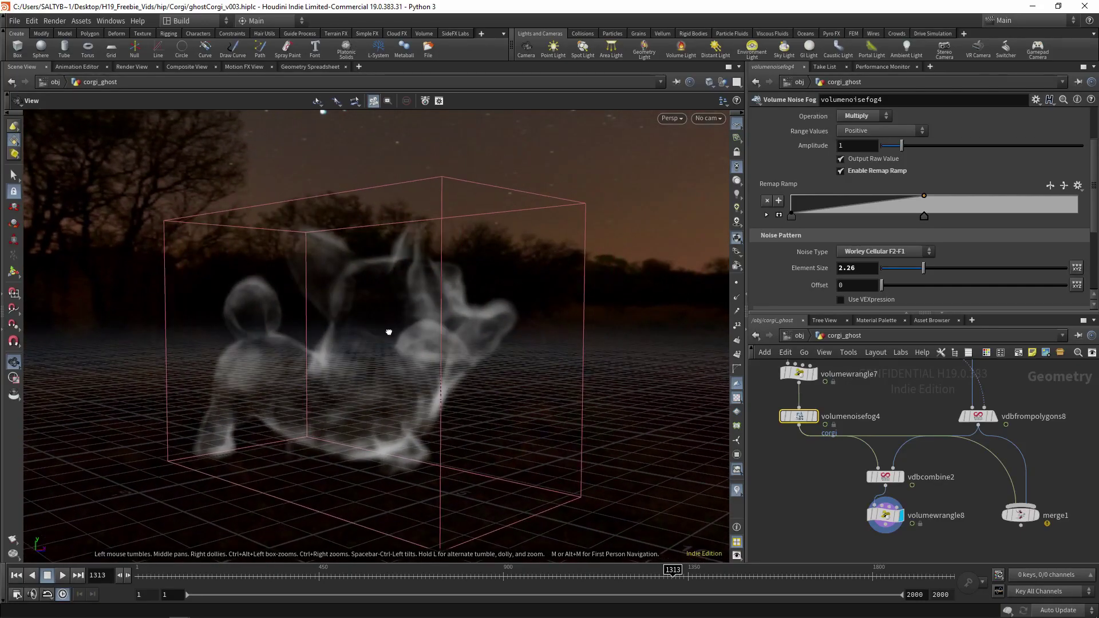
mouse_move(389, 332)
left_mouse_down()
mouse_move(417, 326)
mouse_move(332, 331)
mouse_move(466, 319)
mouse_move(392, 332)
left_mouse_up()
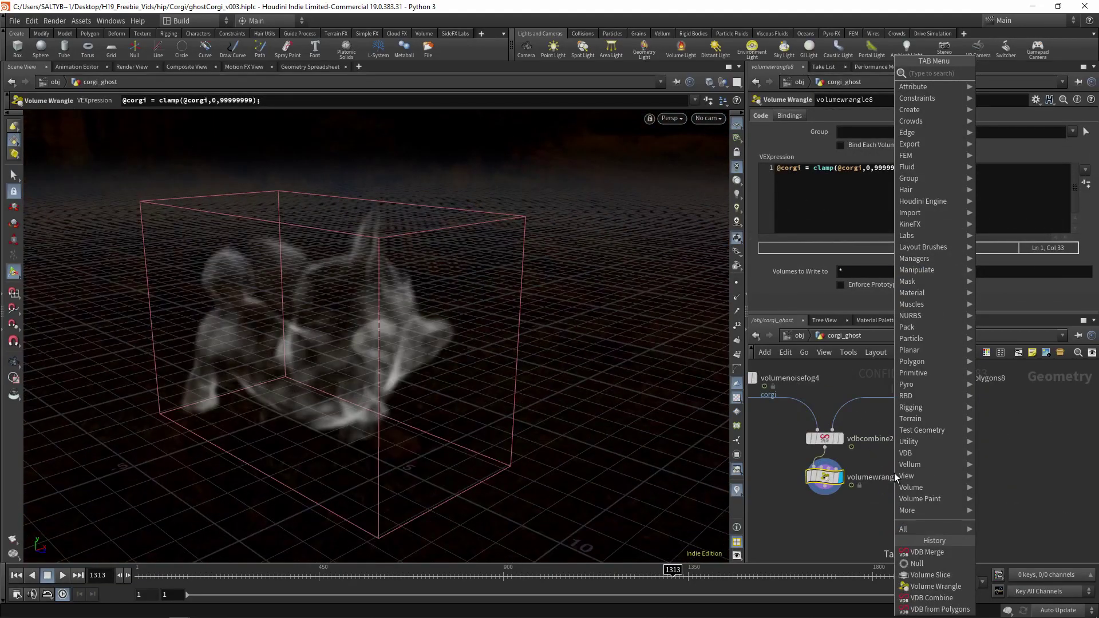
Add a Null node below volumewrangle8 and name it CORGI_AURA_OUT
type("null")
key("Return")
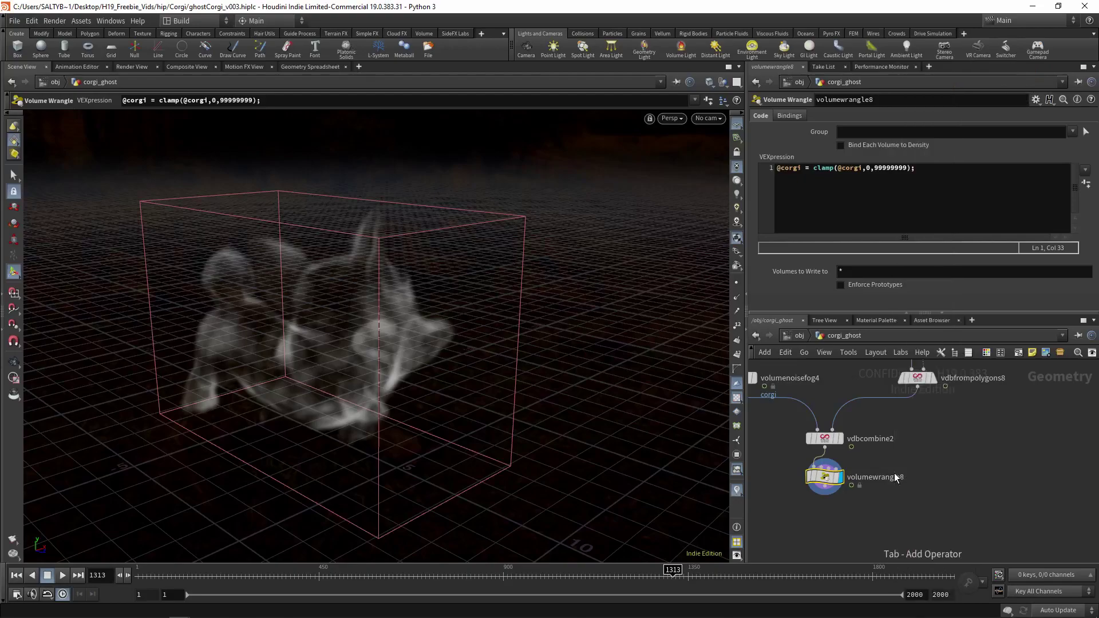
left_click(824, 518)
double_click(848, 522)
type("CORGI_AURA_OUT")
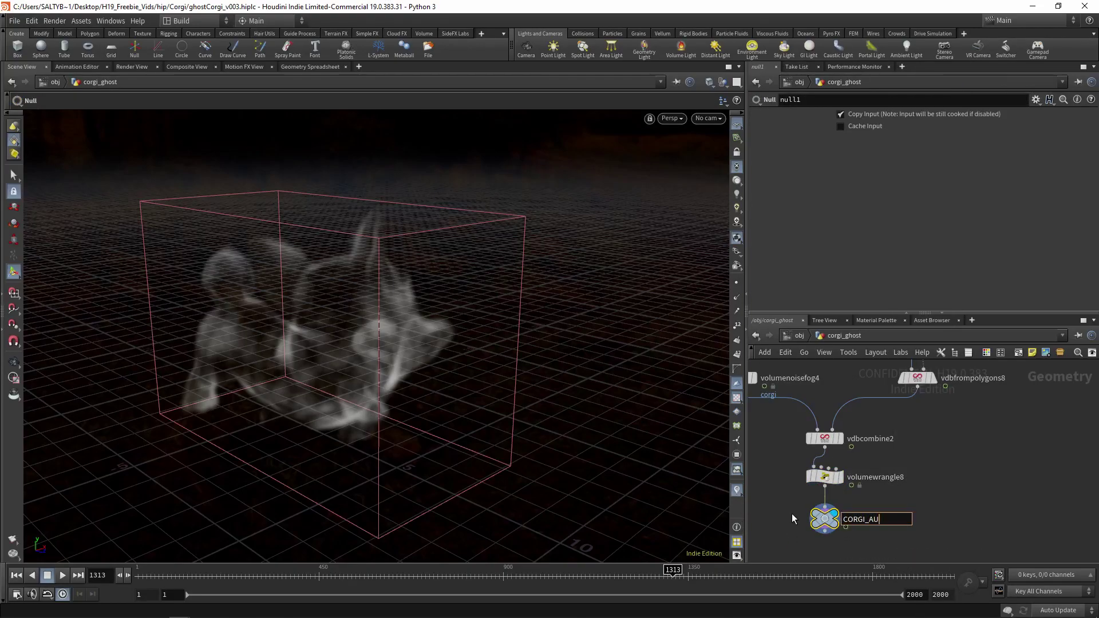
key("Return")
Add a VDB Merge node beside CORGI_AURA_OUT
left_click(922, 482)
key("Tab")
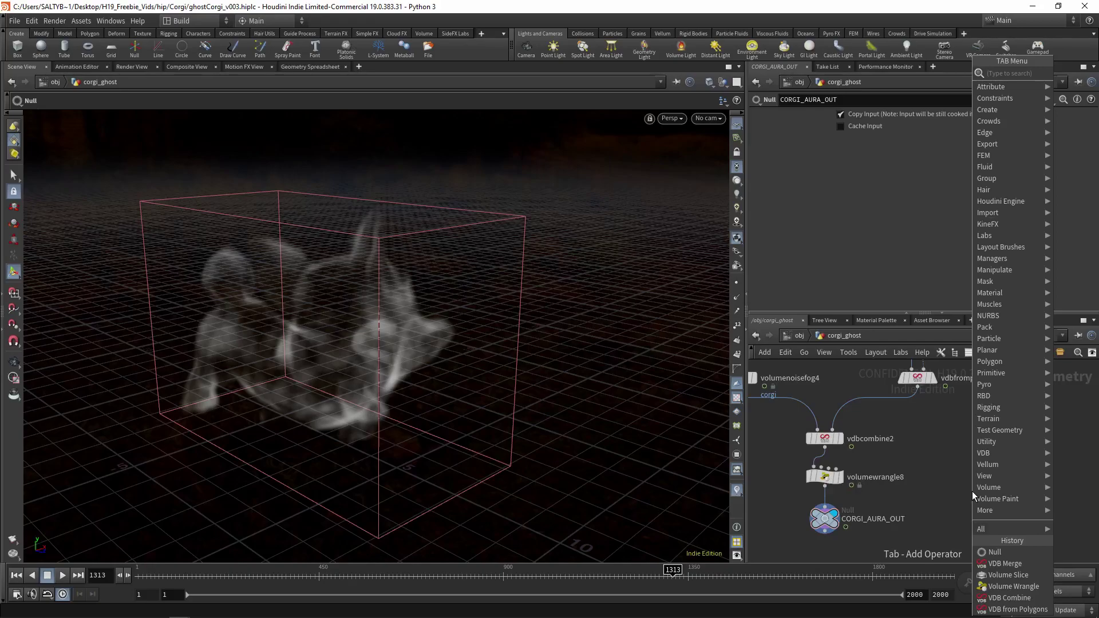
type("vdb merge")
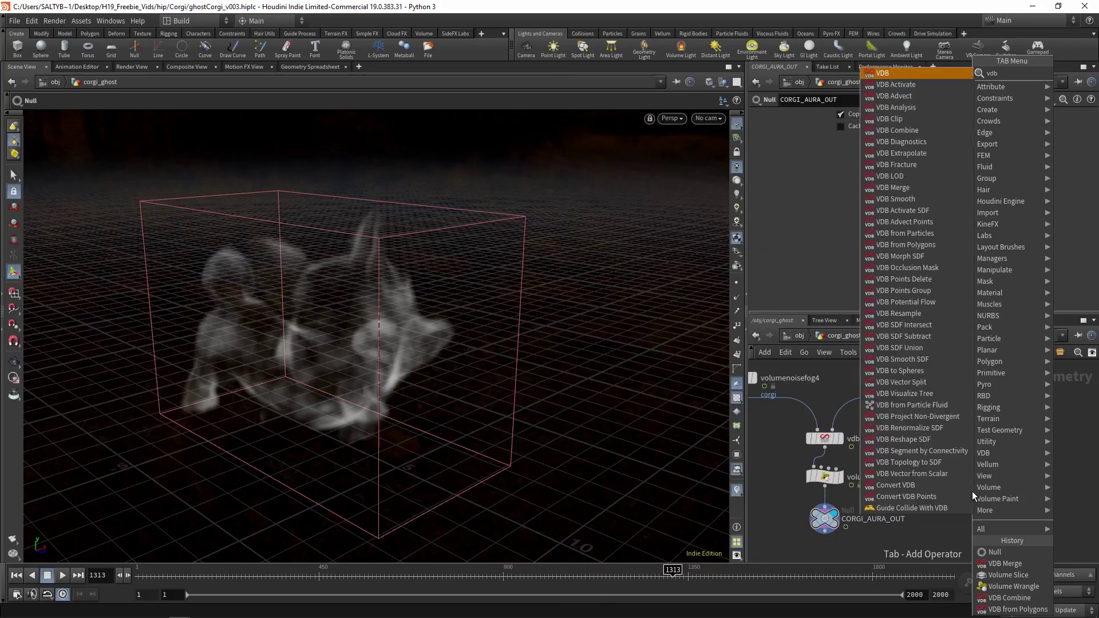
key("Return")
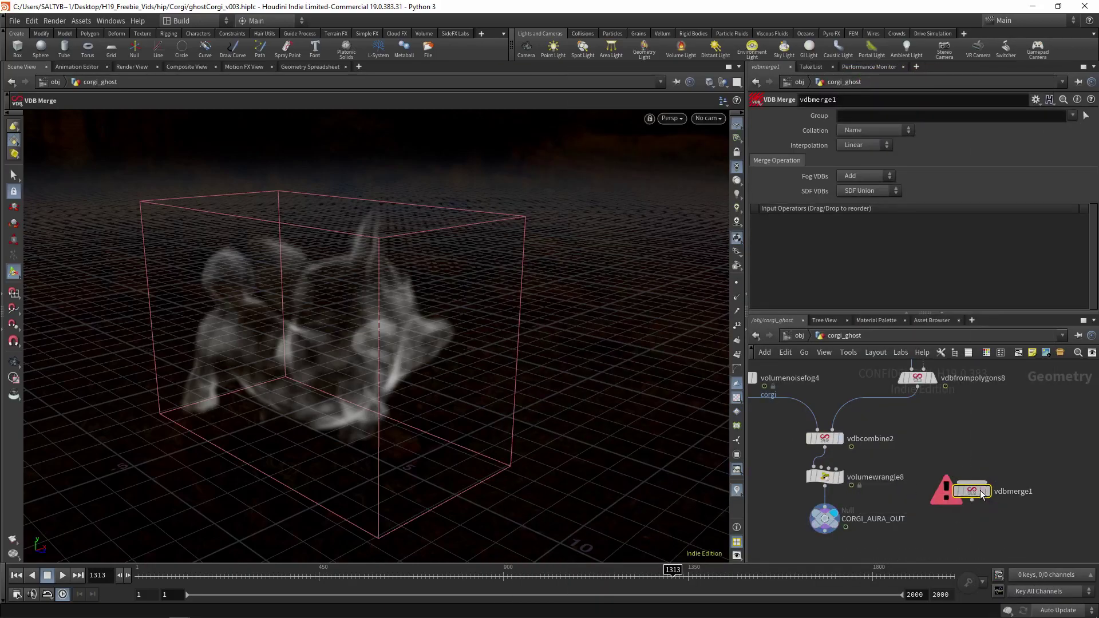
left_click(941, 519)
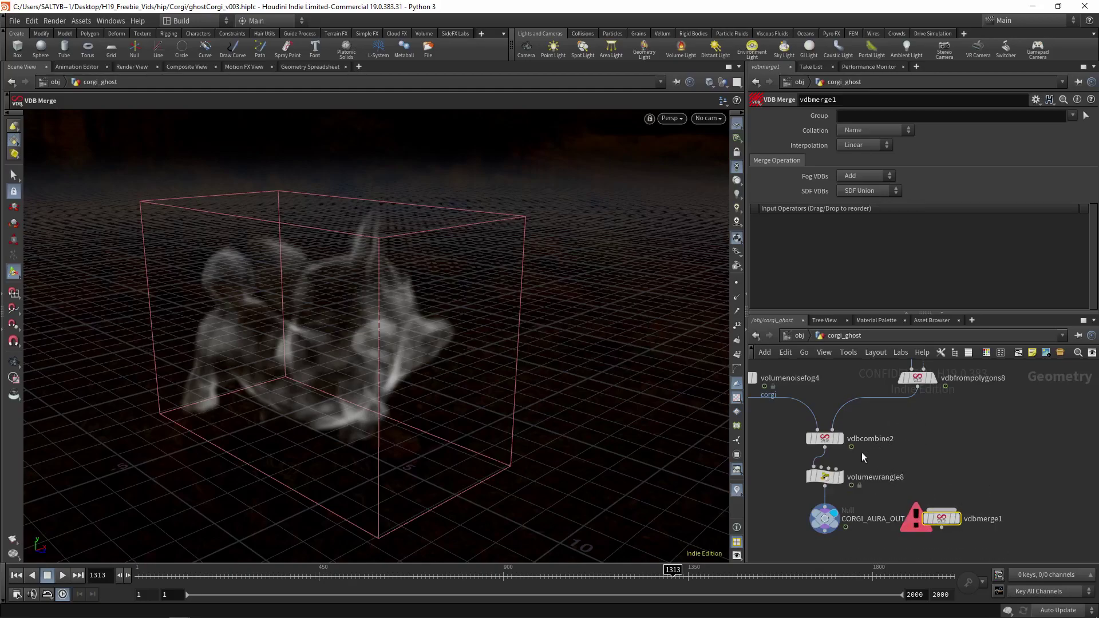
Compare vdbcombine2's settings and configure vdbmerge1 with Fog VDBs on Add and SDF VDBs on None
scroll(873, 452, "up", 3)
left_click(805, 407)
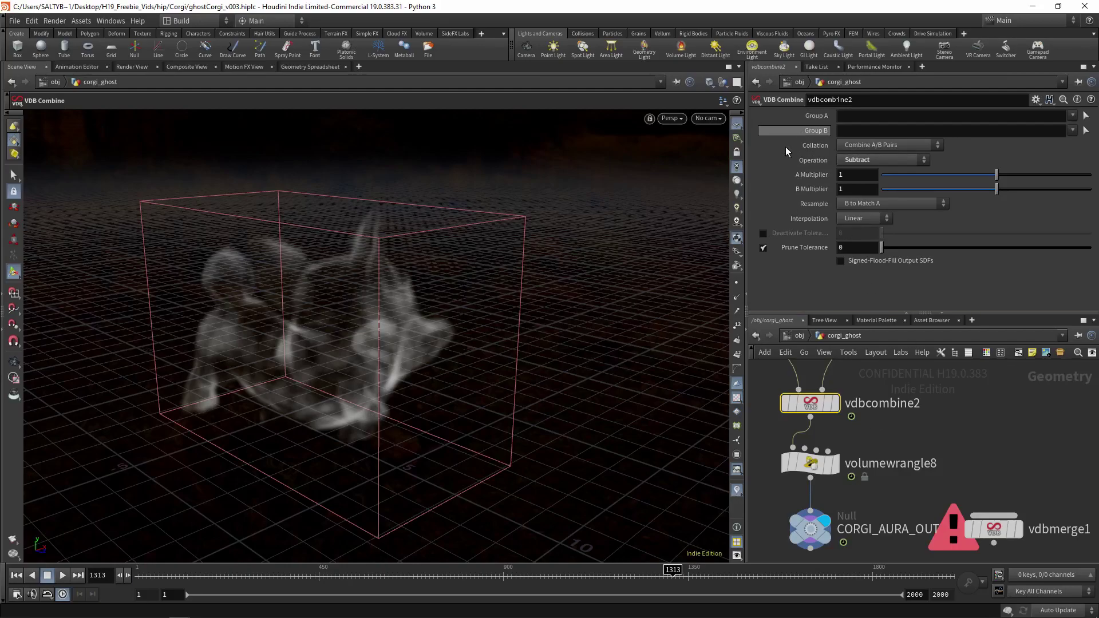
scroll(893, 436, "down", 4)
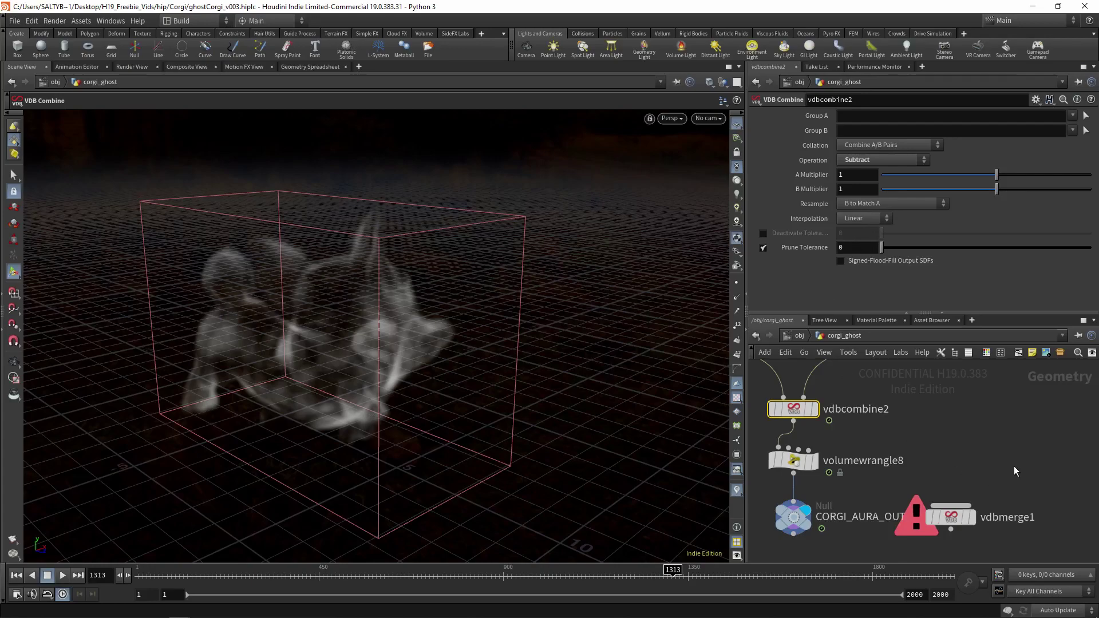
left_click(945, 519)
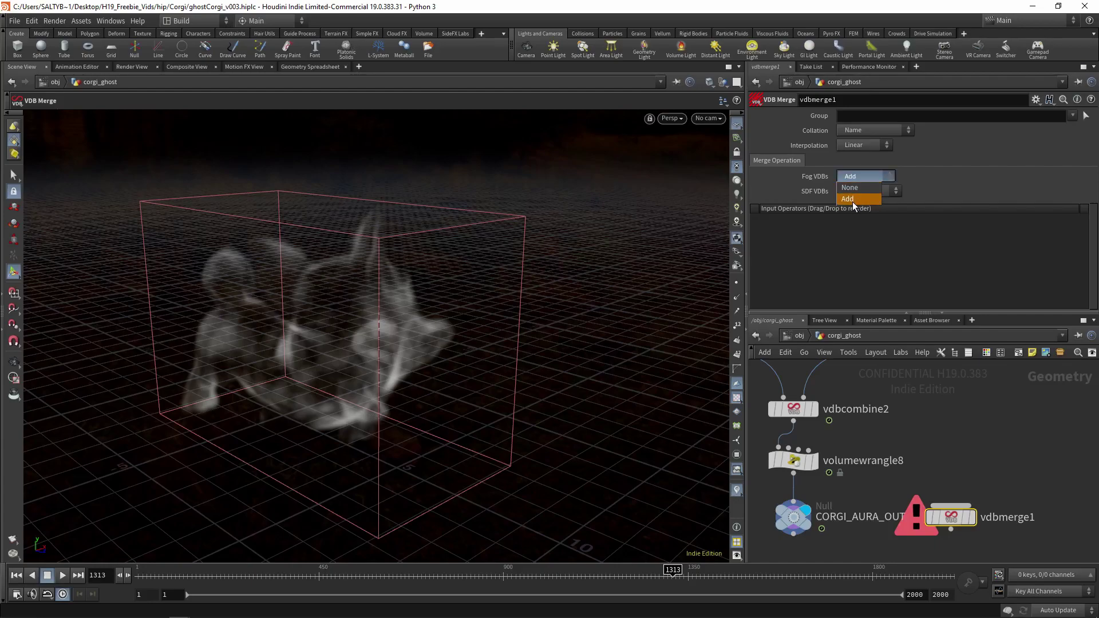
left_click(852, 202)
left_click(866, 190)
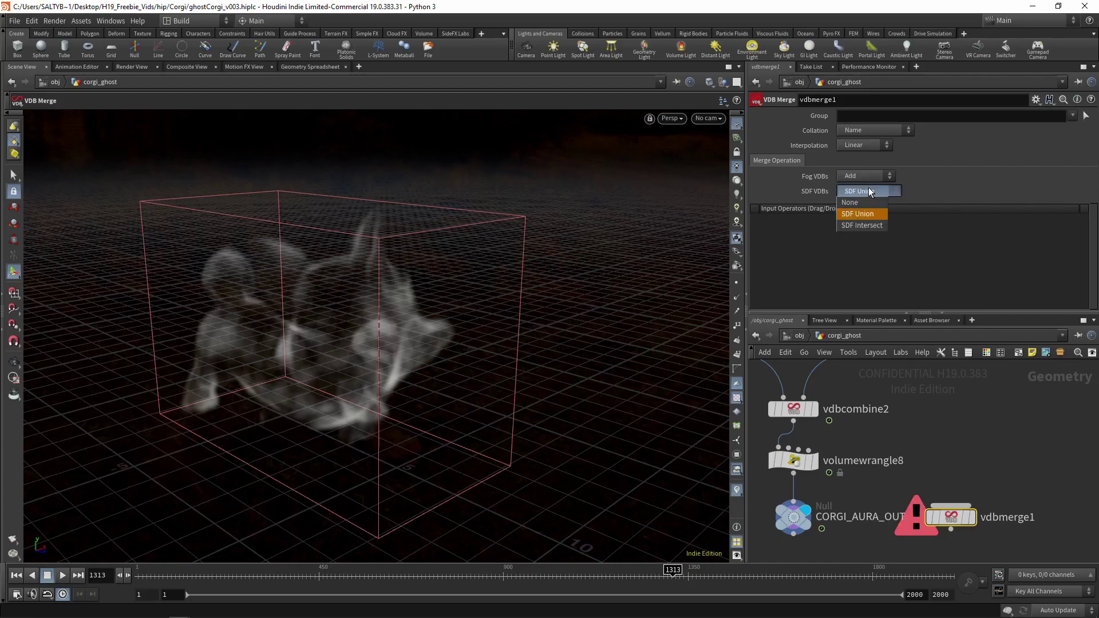
left_click(869, 225)
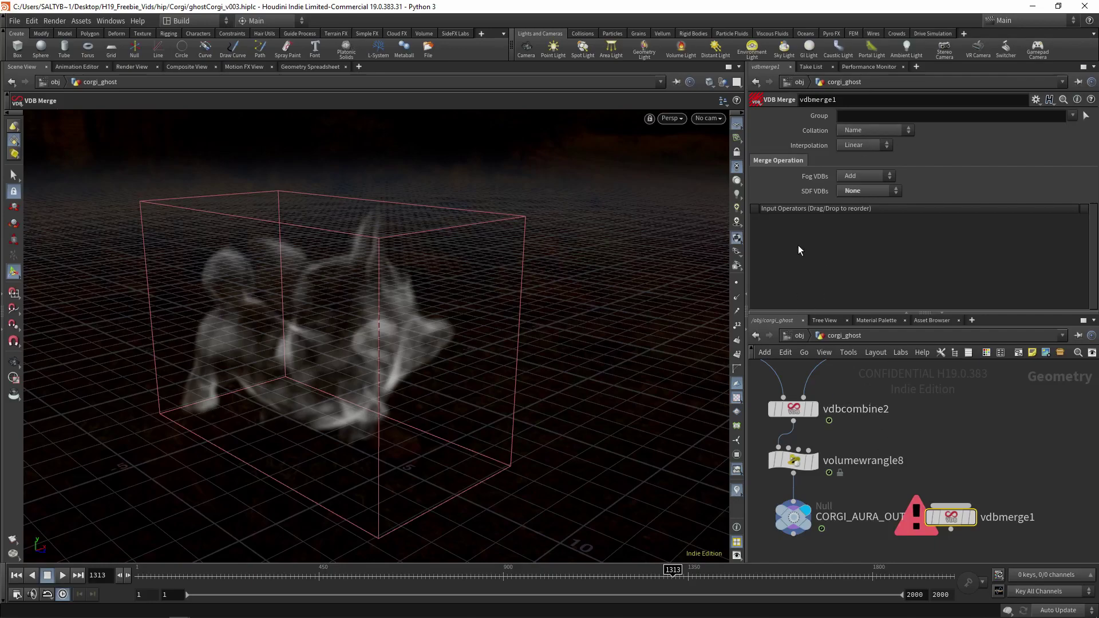
Review the Collation options of vdbmerge1 and leave it on Name
left_click(890, 129)
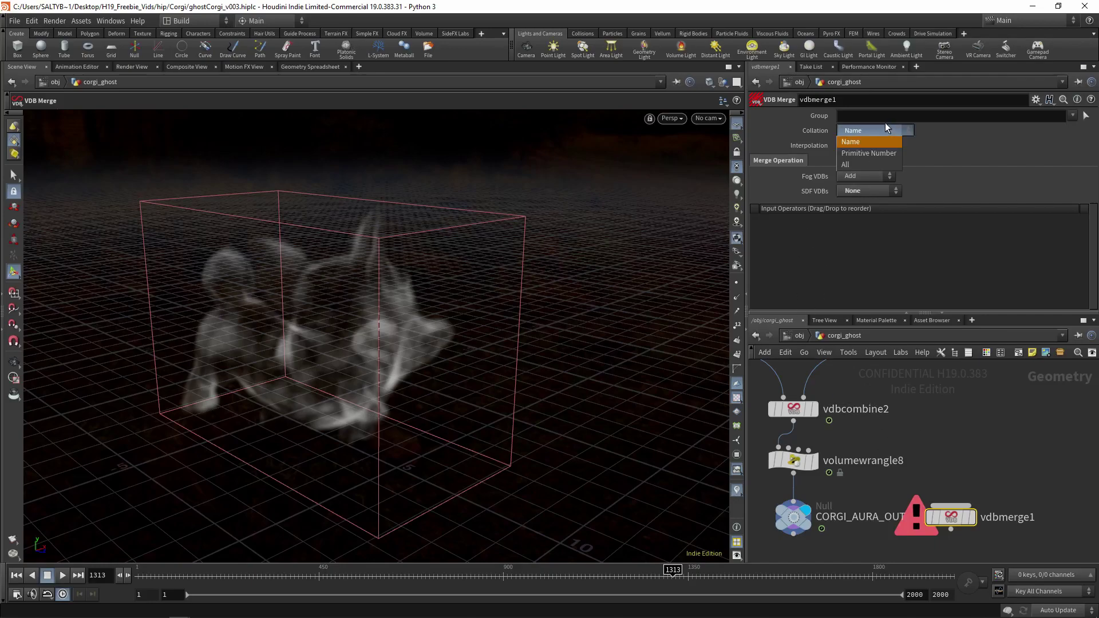
left_click(963, 140)
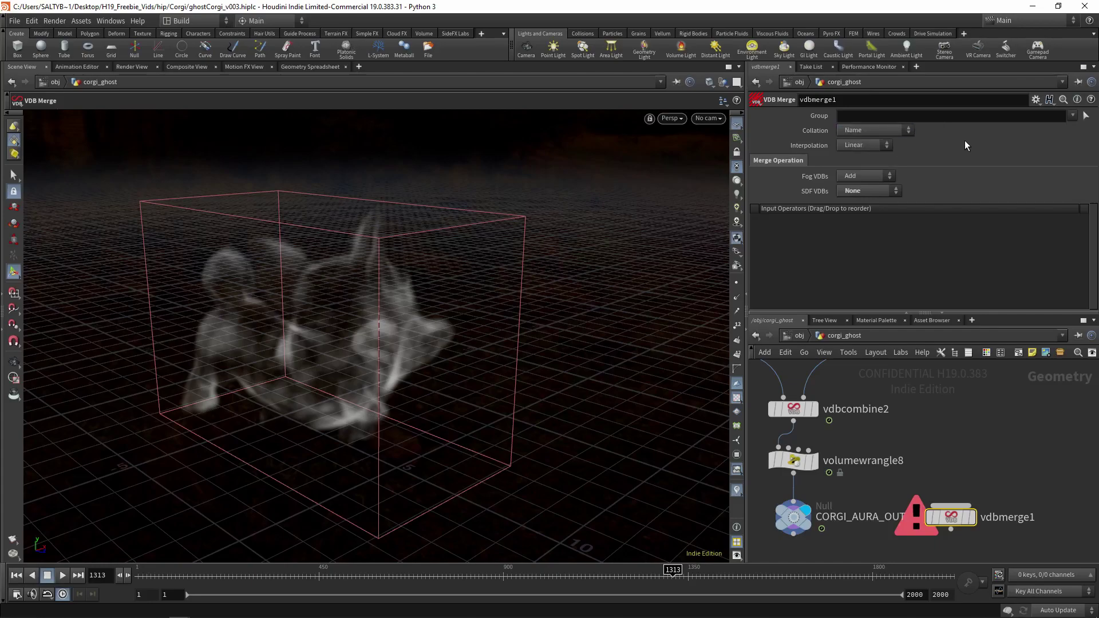
left_click(874, 130)
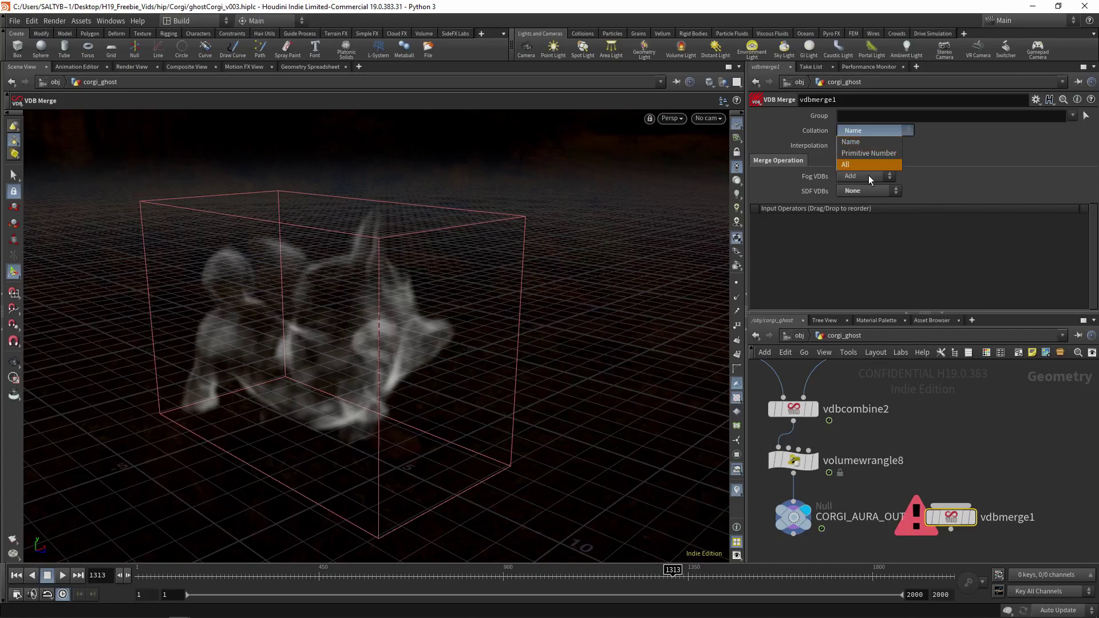
left_click(879, 127)
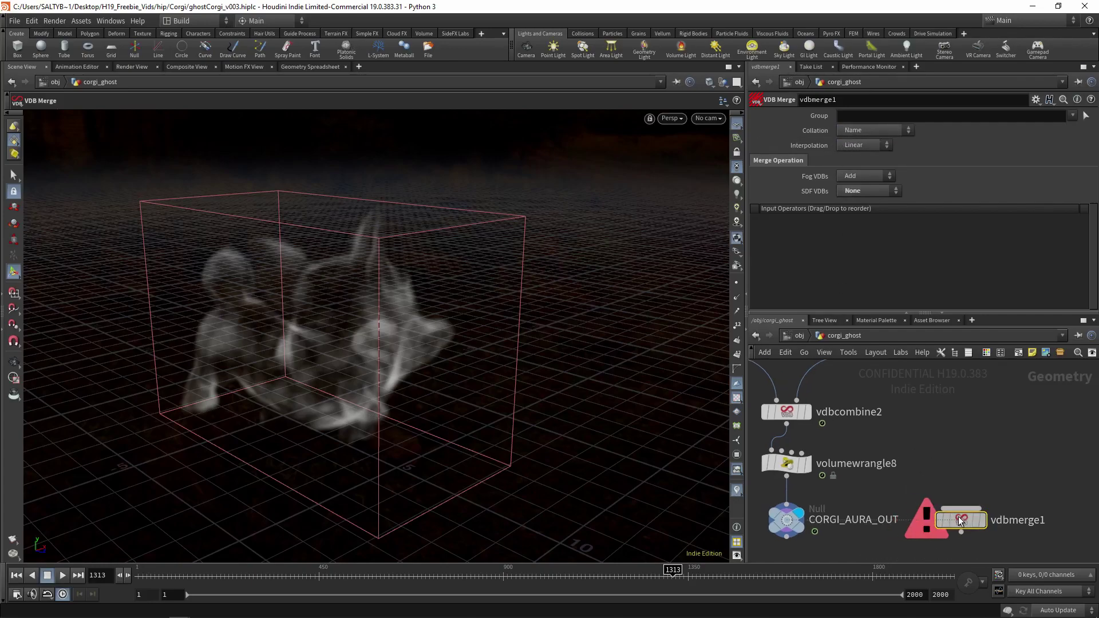
Wire volumewrangle8 and vdbfrompolygons8 into vdbmerge1 and display the merged volume
scroll(942, 483, "down", 2)
scroll(942, 483, "down", 1)
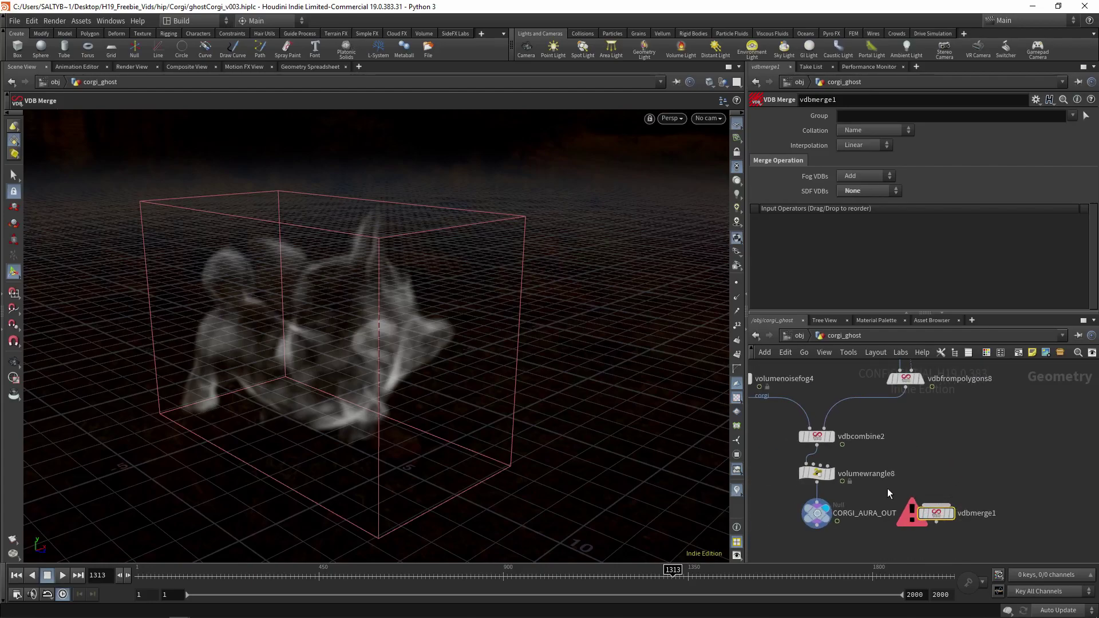
left_click_drag(817, 486, 933, 505)
left_click_drag(905, 387, 930, 513)
left_click(939, 512)
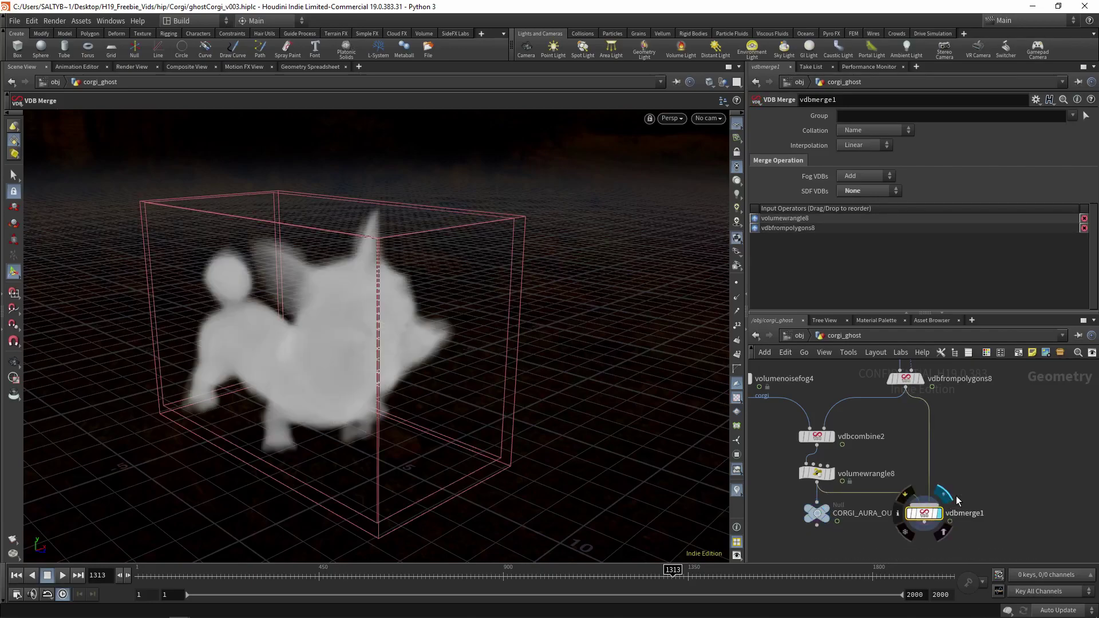
Inspect the merged corgi fog from a lower angle and delete vdbmerge1
left_click_drag(526, 420, 402, 321)
middle_click_drag(902, 536, 887, 520)
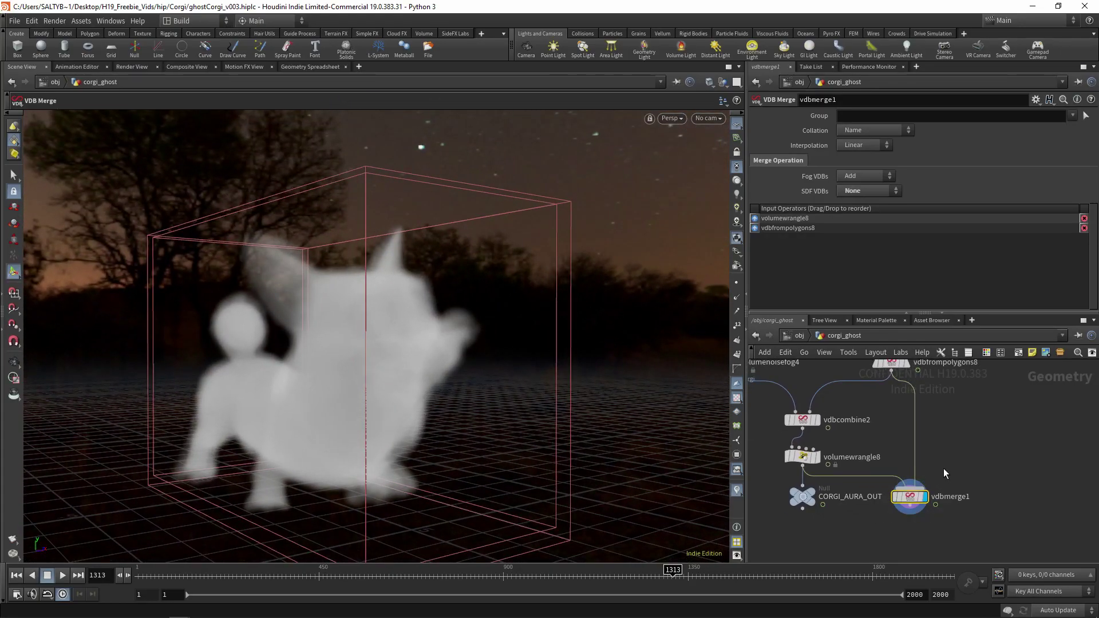
key("Delete")
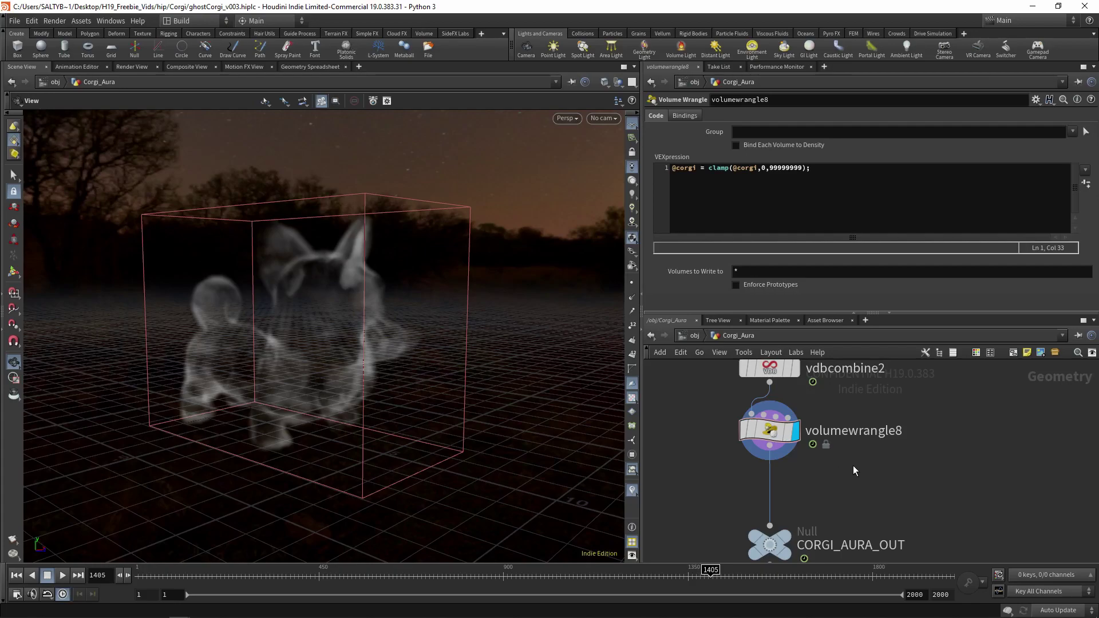
Add a Scatter node between volumewrangle8 and the CORGI_AURA_OUT null
key("Tab")
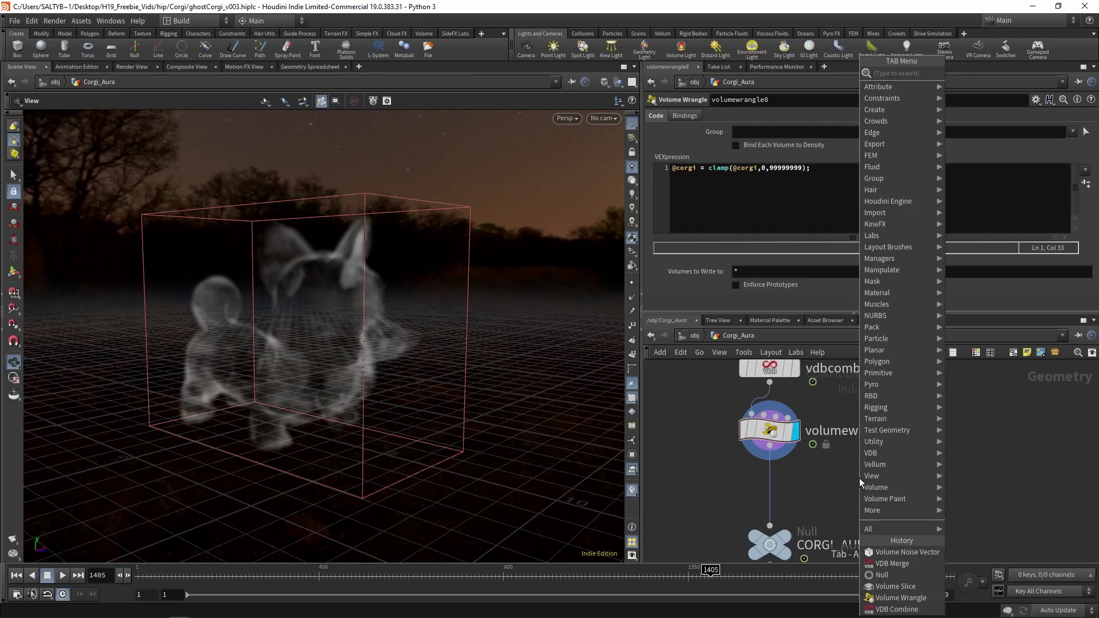
key("Escape")
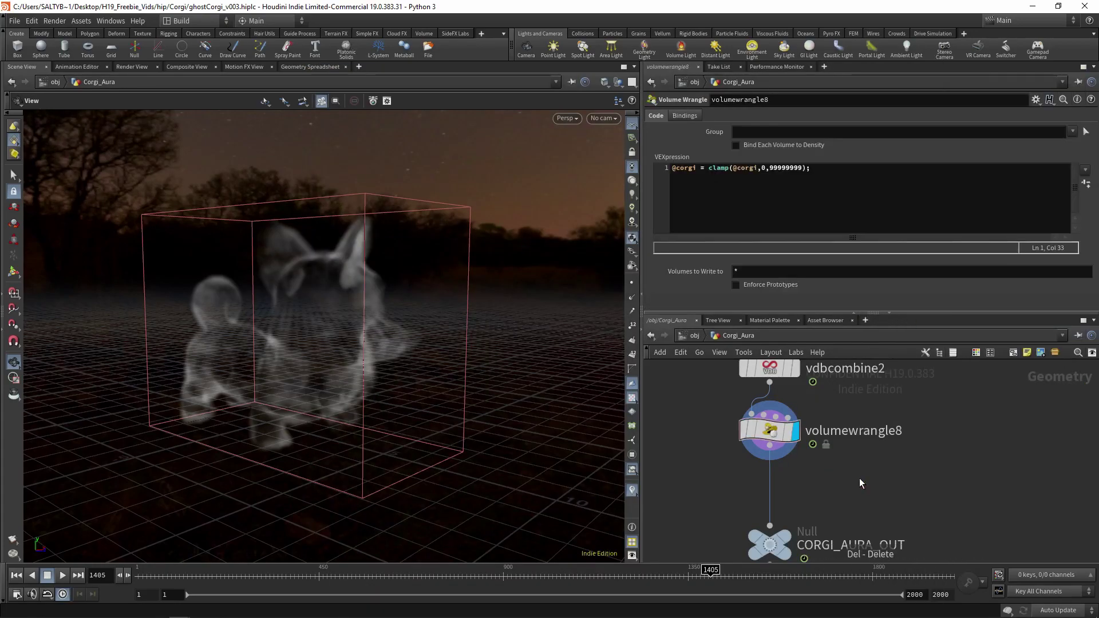
key("Tab")
type("scatter")
key("Return")
left_click(860, 479)
left_click_drag(861, 480, 772, 491)
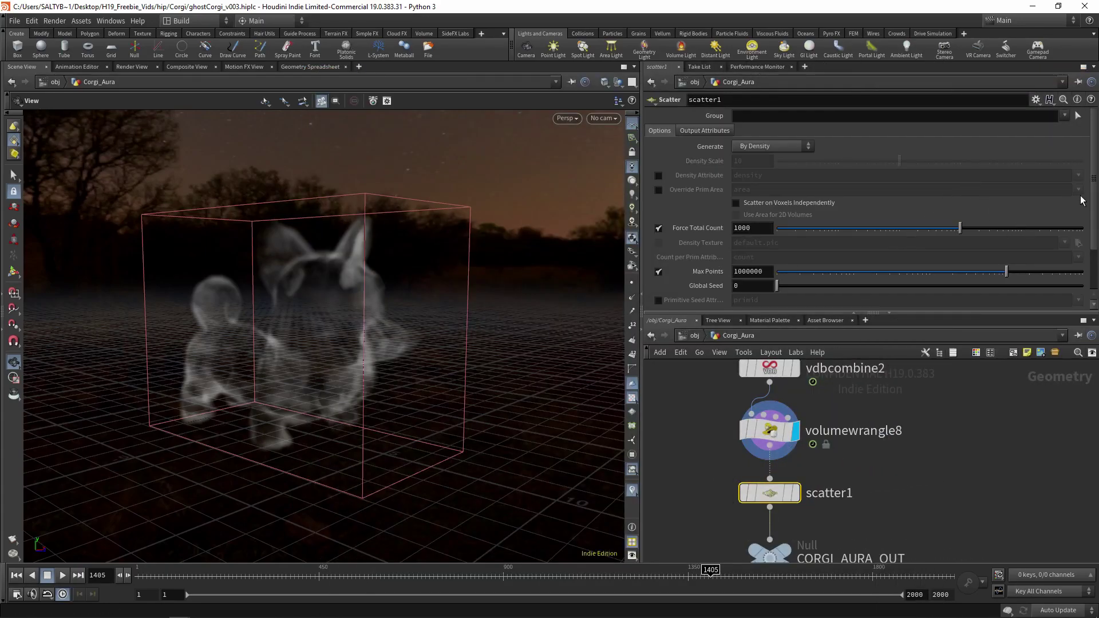
Display scatter1 and set its Force Total Count to 26271
scroll(1036, 245, "down", 3)
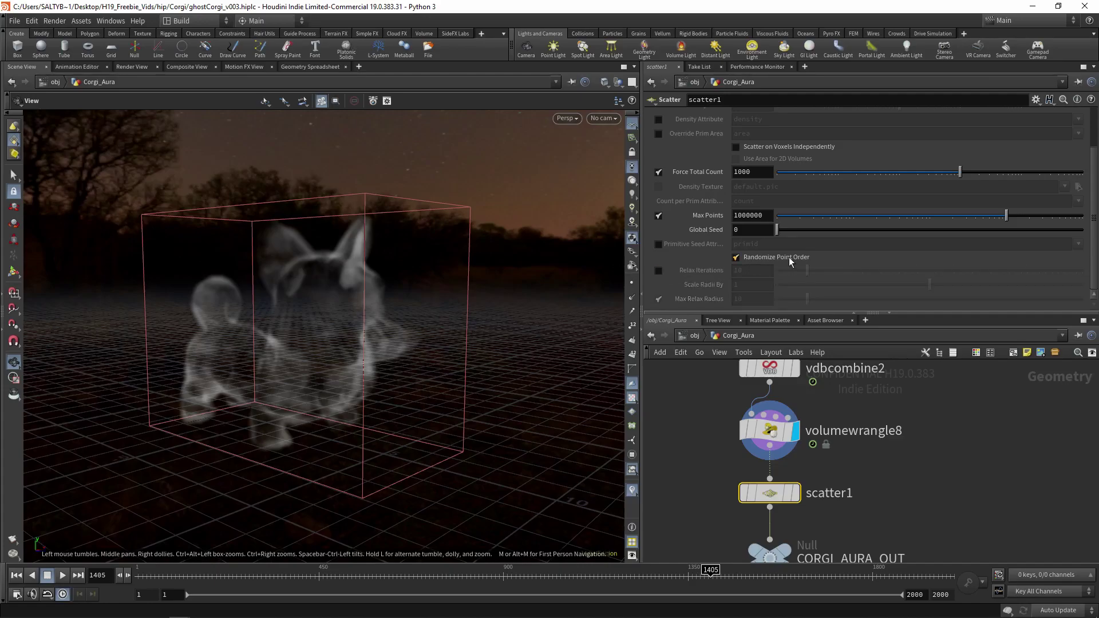
left_click(795, 493)
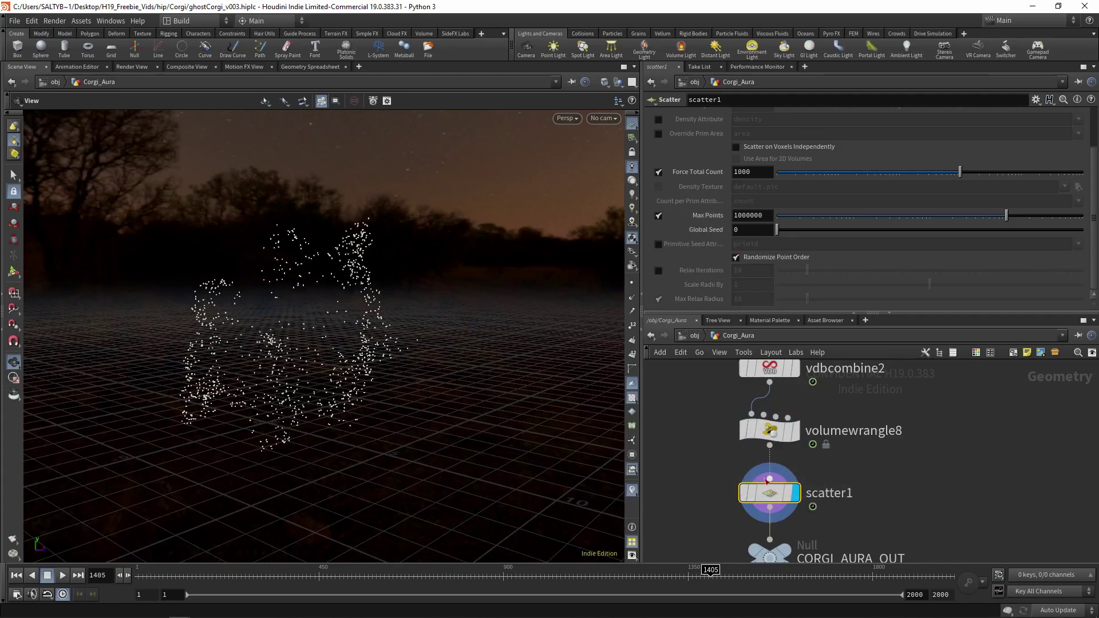
left_click_drag(980, 174, 1046, 174)
Insert a Point Velocity node between scatter1 and CORGI_AURA_OUT and display it
middle_click_drag(763, 559, 754, 476)
left_click_drag(754, 476, 755, 537)
key("Tab")
type("point vel")
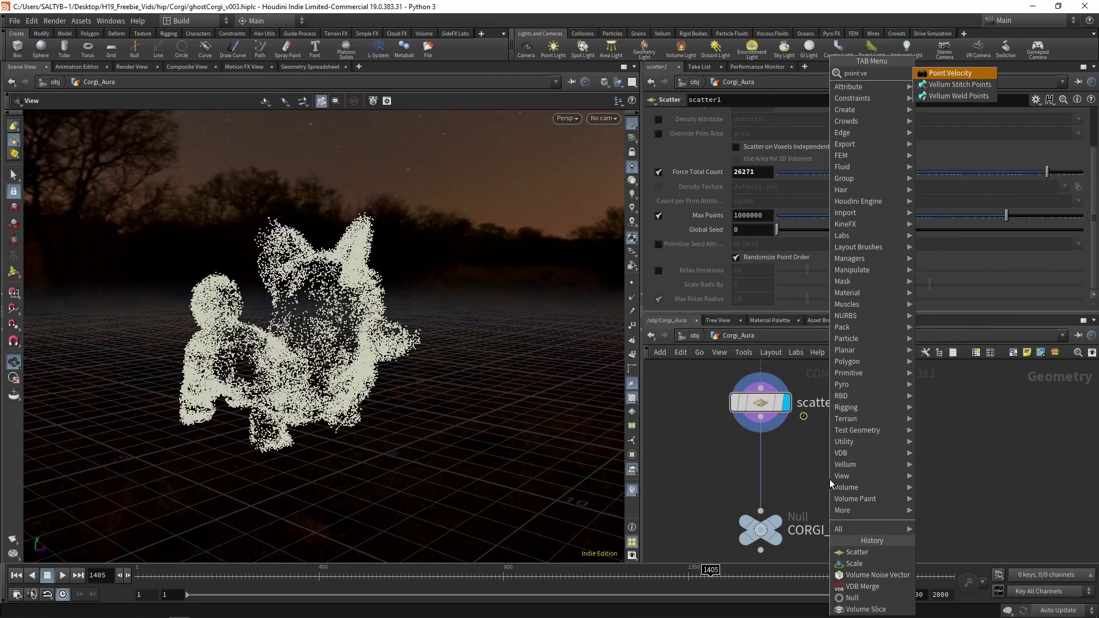
key("Return")
left_click(760, 466)
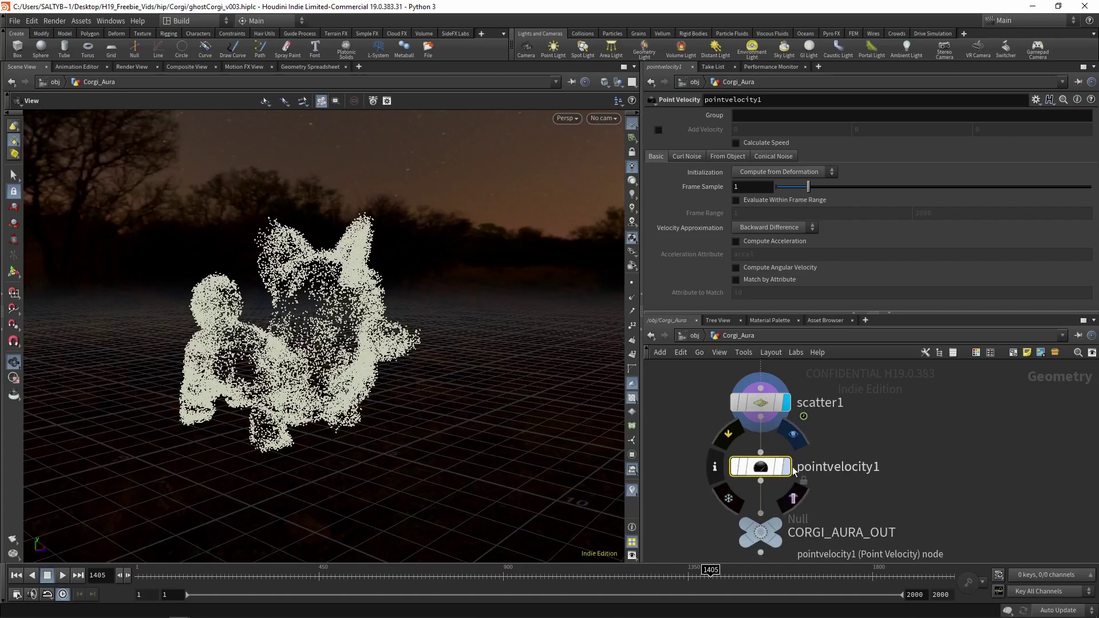
key("r")
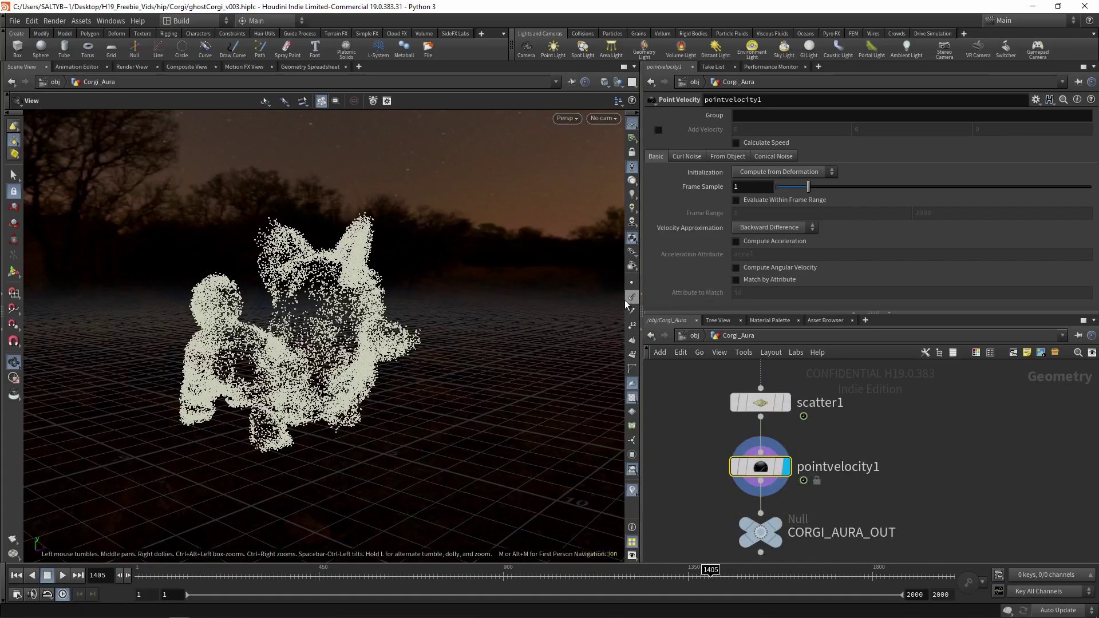
Show the point velocity trails in the viewport and set pointvelocity1's Initialization to Keep Incoming
left_click(632, 310)
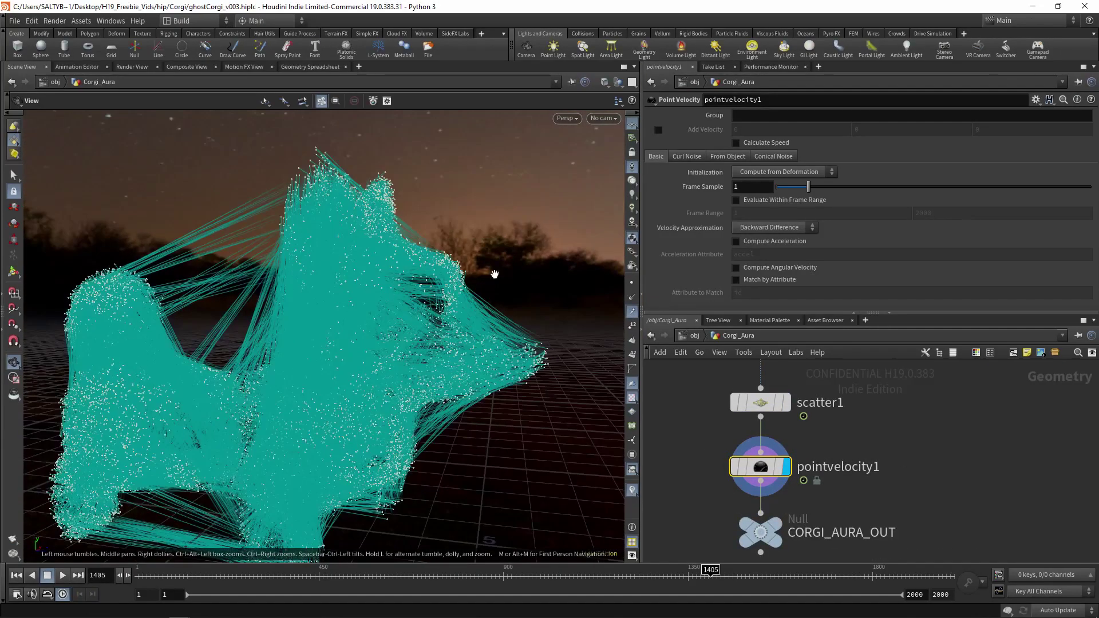
left_click(632, 311)
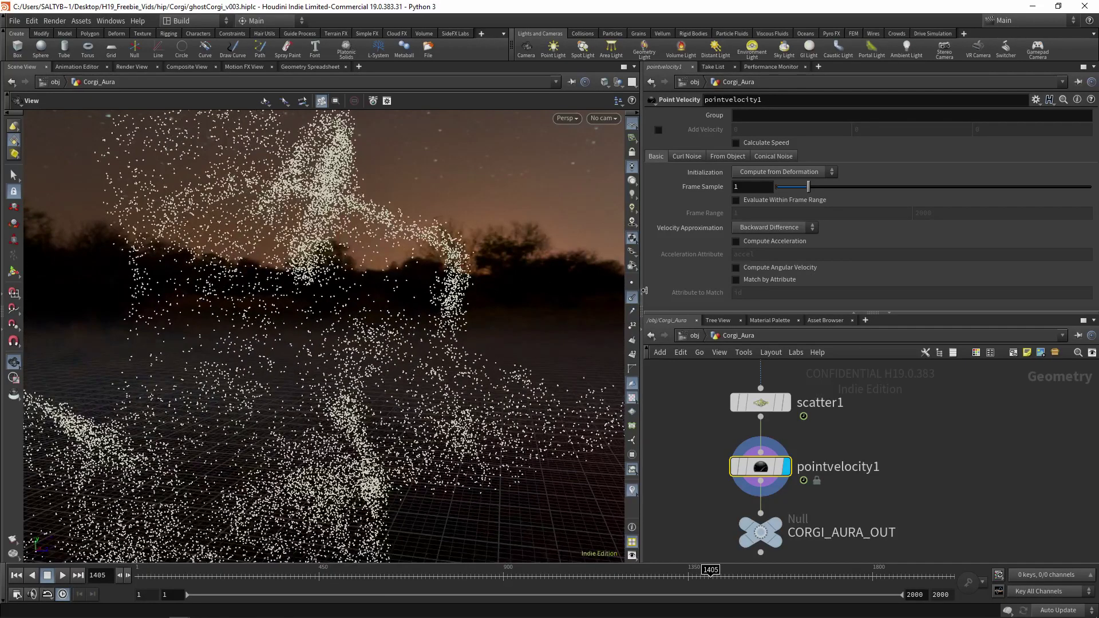
left_click(632, 310)
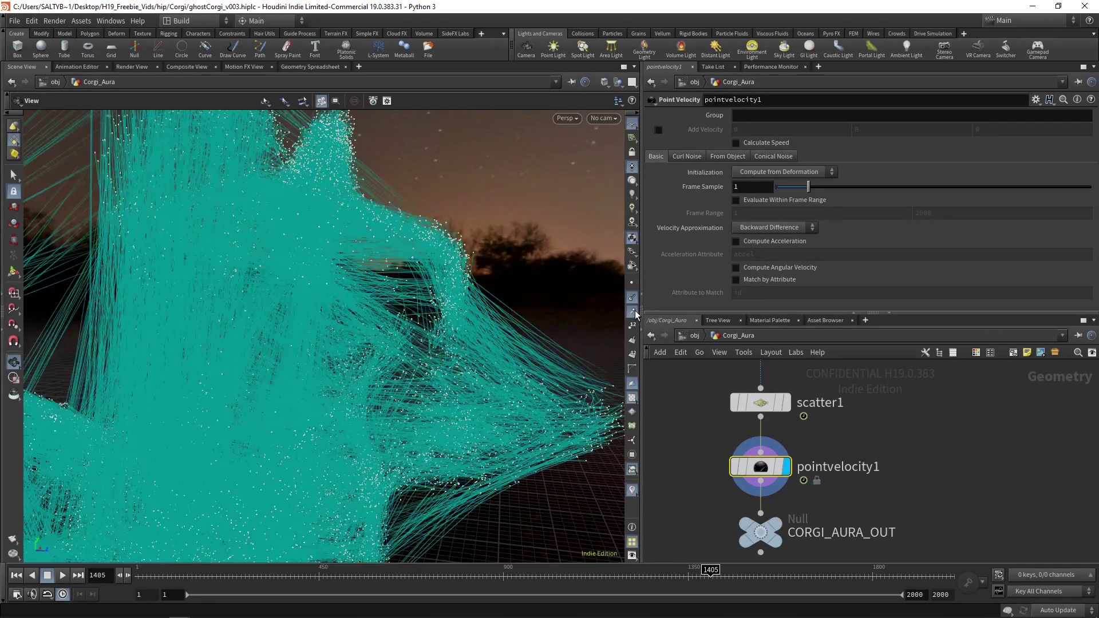
left_click(762, 175)
left_click(760, 195)
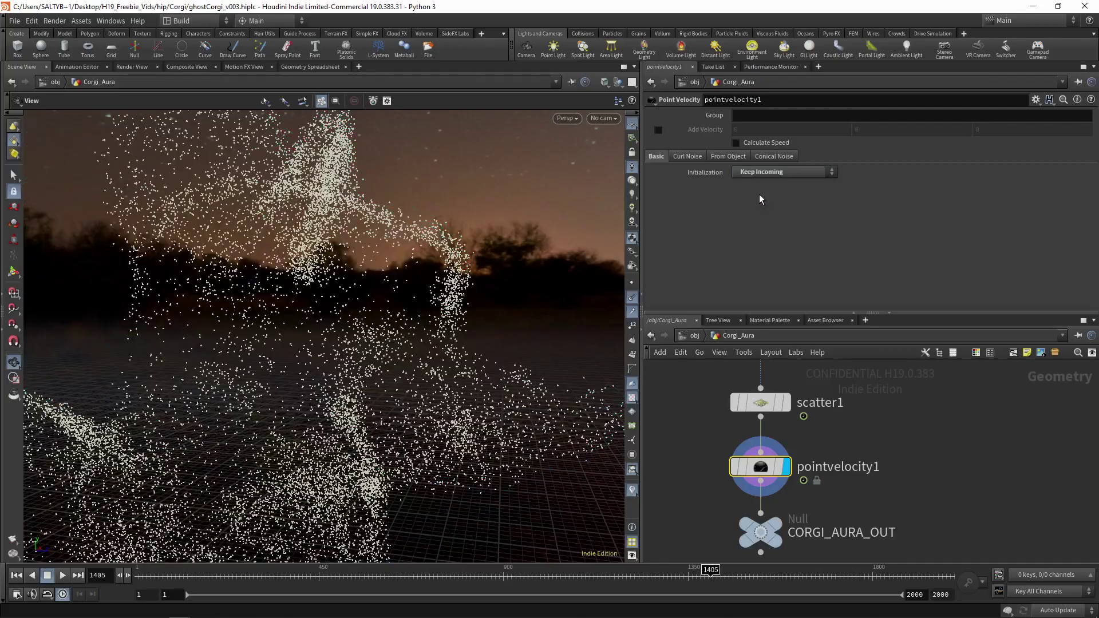
Enable curl noise on pointvelocity1 with Scale 8.89 and Swirl Size 2.41
left_click(687, 157)
left_click(735, 171)
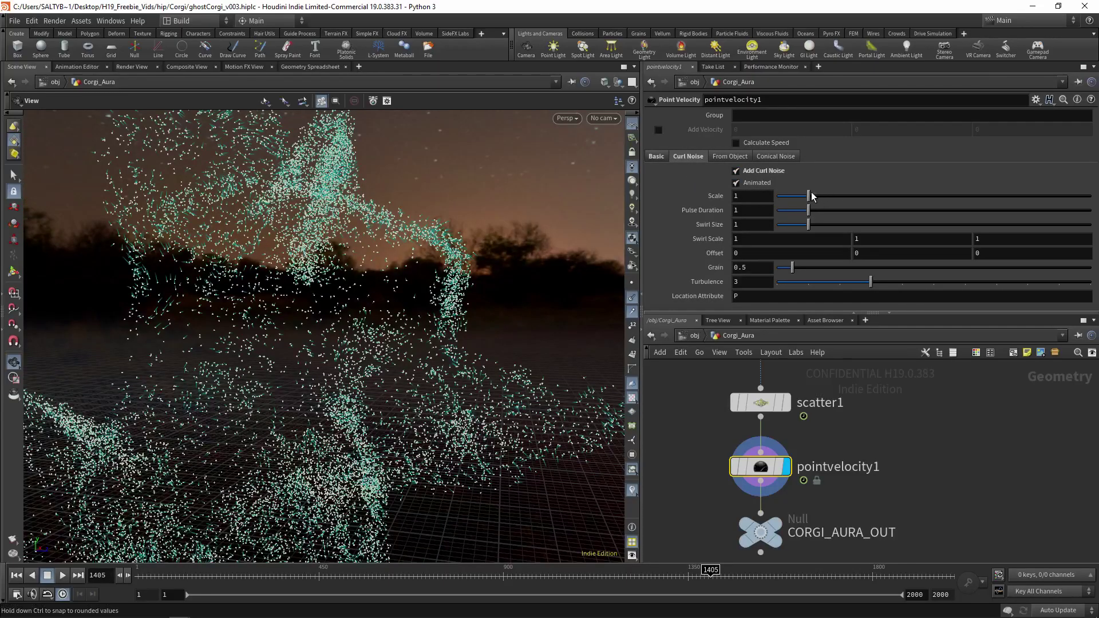
left_click_drag(808, 196, 1054, 197)
left_click_drag(401, 286, 394, 333)
left_click_drag(808, 224, 852, 226)
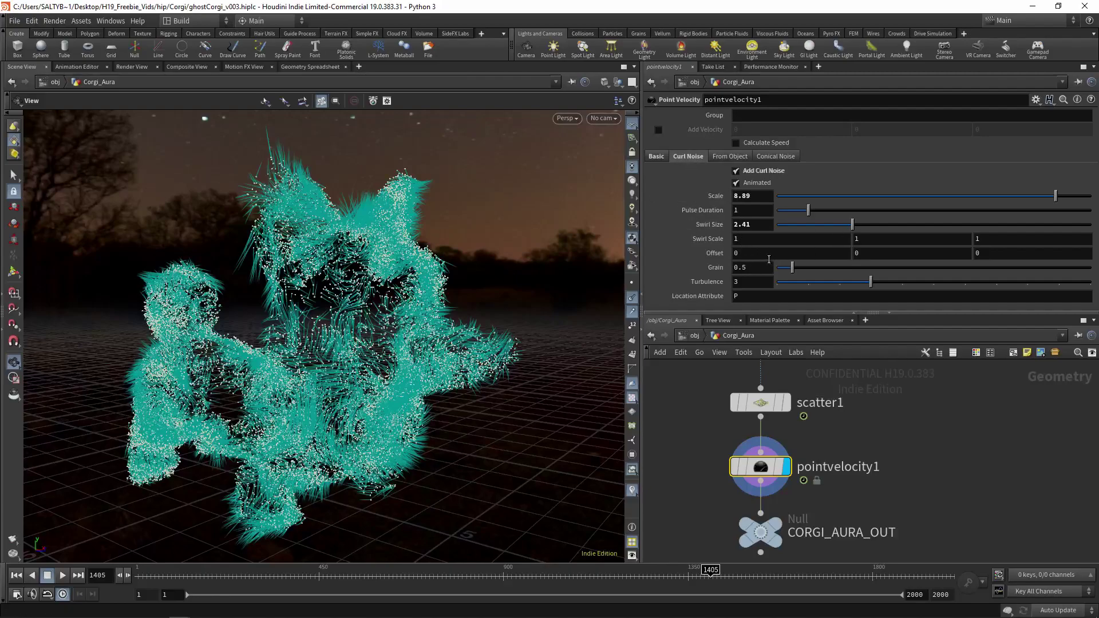
Animate the curl noise Offset with $T and set Turbulence to 4
left_click(715, 254)
type("$T")
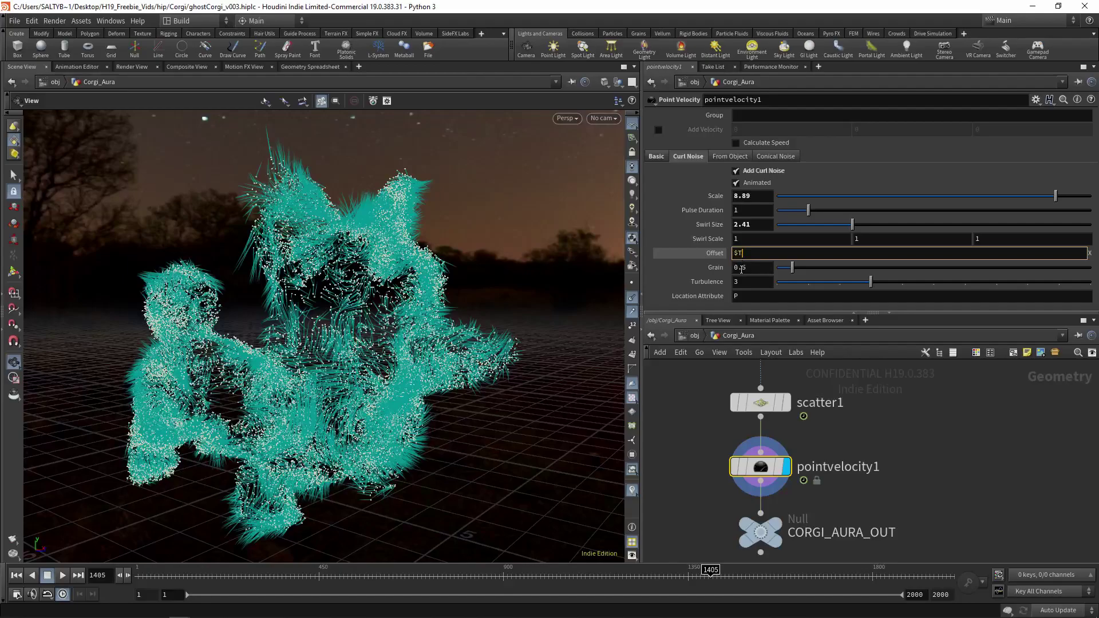
key("Return")
left_click_drag(871, 282, 898, 288)
left_click_drag(429, 314, 485, 389)
Insert a Volume Rasterize Attributes node between pointvelocity1 and CORGI_AURA_OUT
middle_click_drag(902, 507, 918, 425)
left_click_drag(787, 458, 786, 518)
key("Tab")
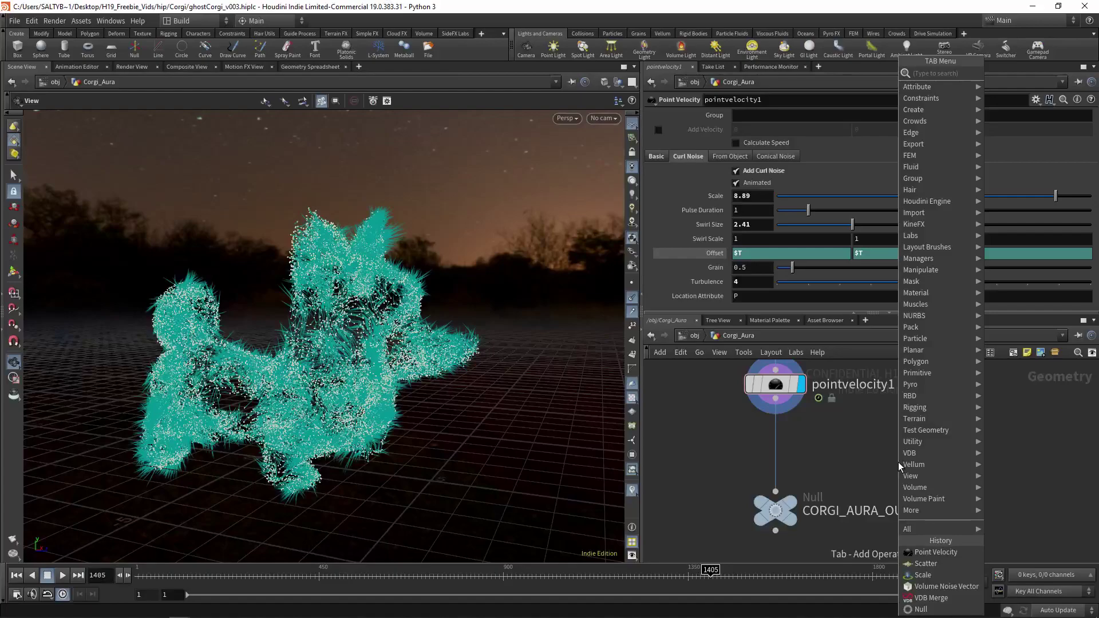
type("raster")
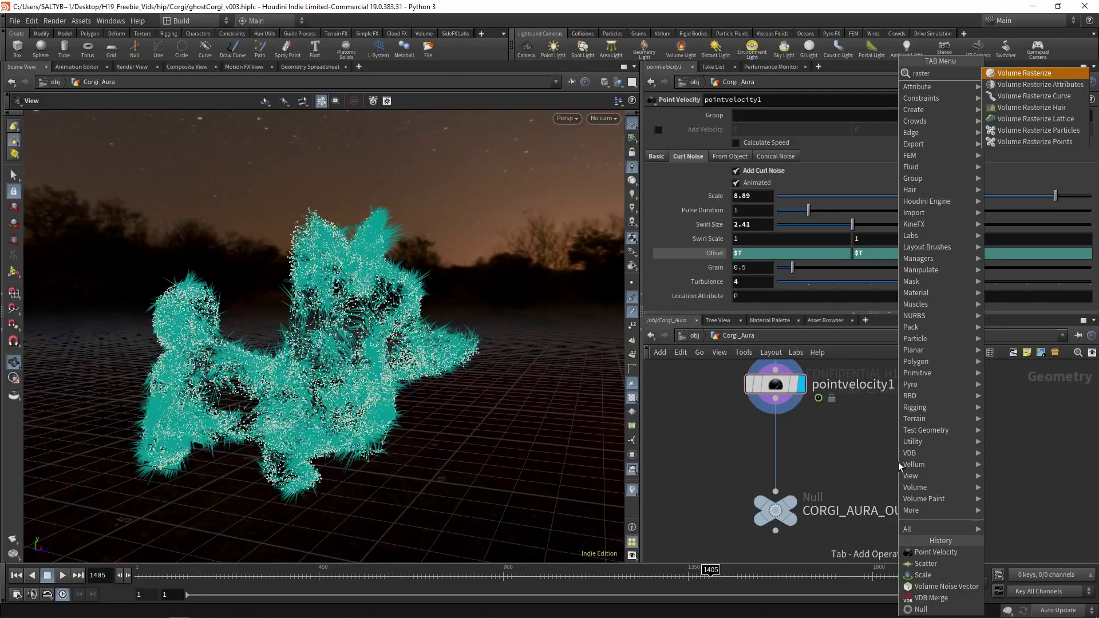
key("Down")
key("Return")
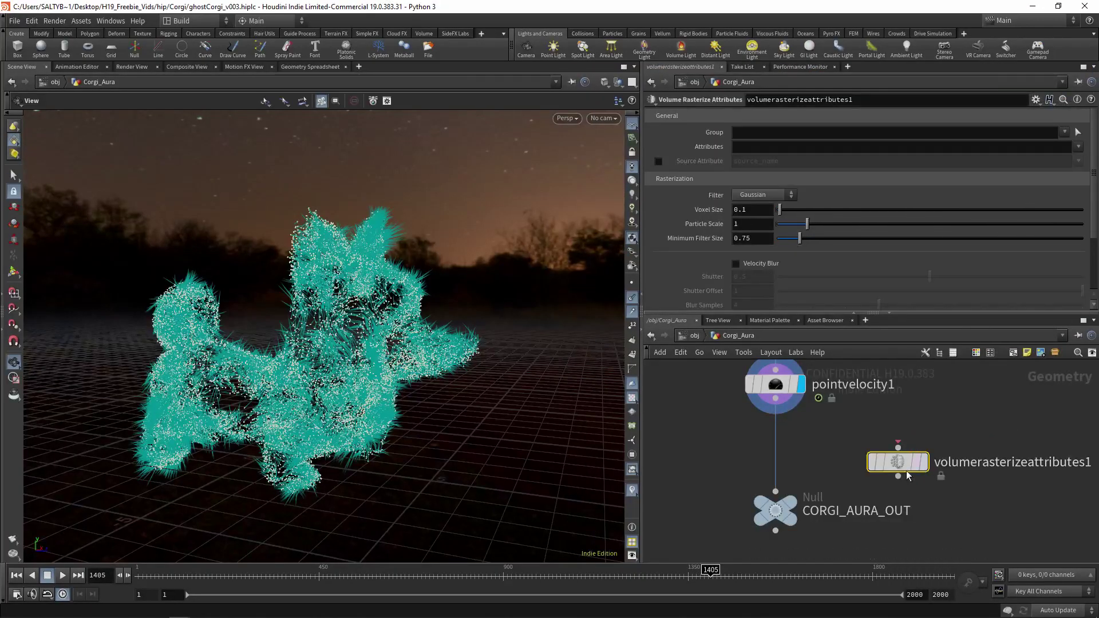
left_click(782, 459)
Check pointvelocity1's point attributes, set volumerasterizeattributes1 to rasterize the v attribute, and display the volume
middle_click(799, 419)
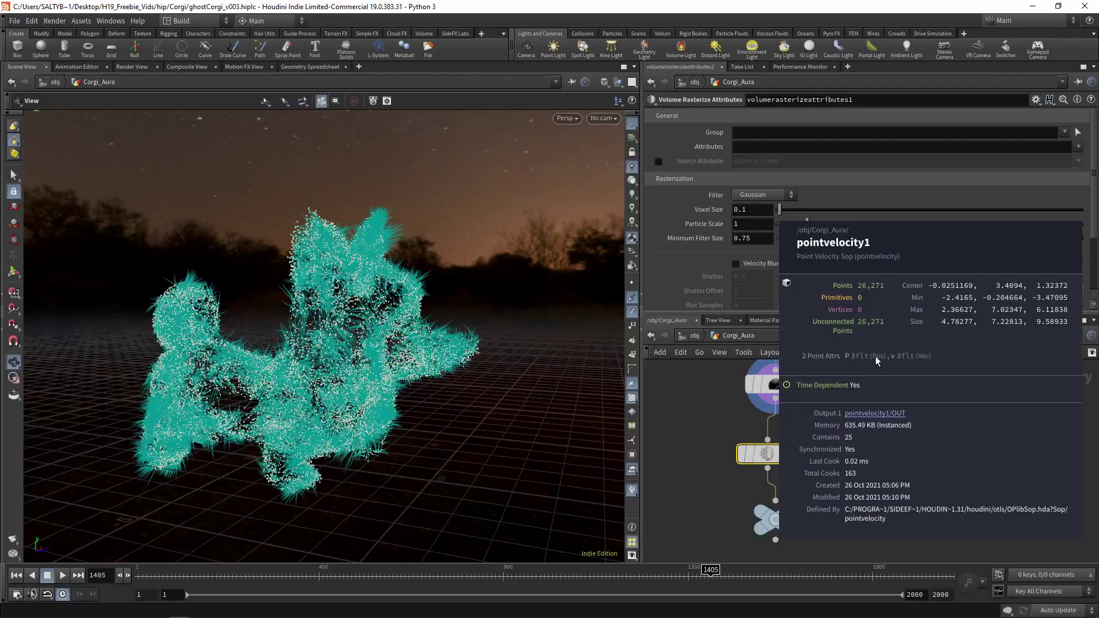
key("l")
left_click(777, 147)
type("v")
key("Return")
left_click(800, 452)
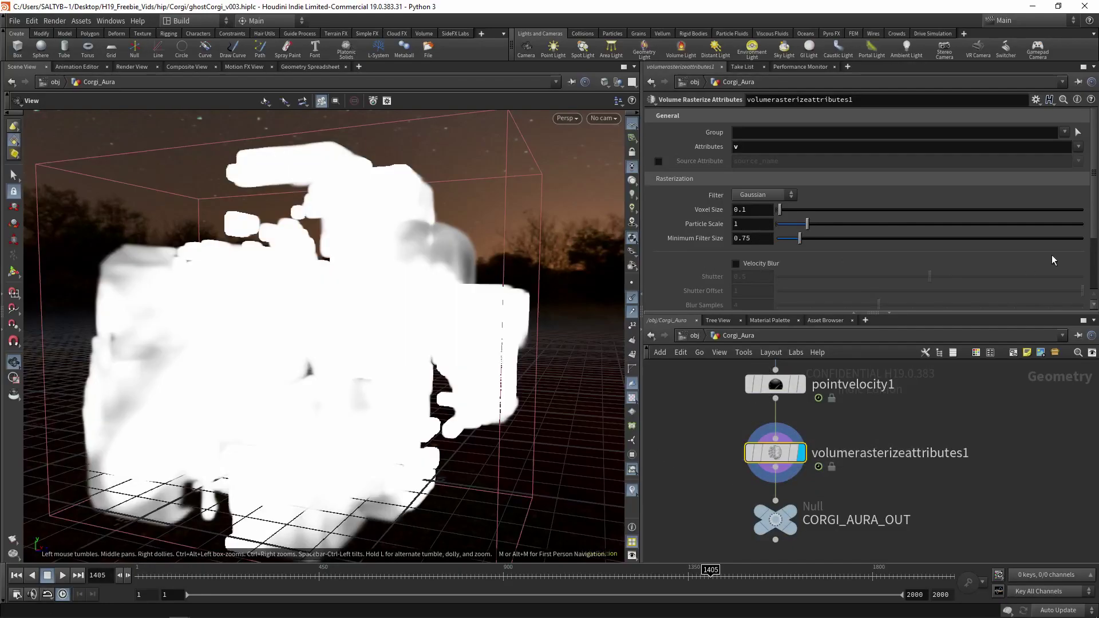
Clear the Coverage Attribute, enable Normalize by Clamped Coverage, and set Coverage Scale to 10 on volumerasterizeattributes1
scroll(1068, 255, "down", 3)
left_click(743, 253)
key("BackSpace")
key("Return")
left_click(770, 284)
left_click(753, 265)
type("10")
key("Return")
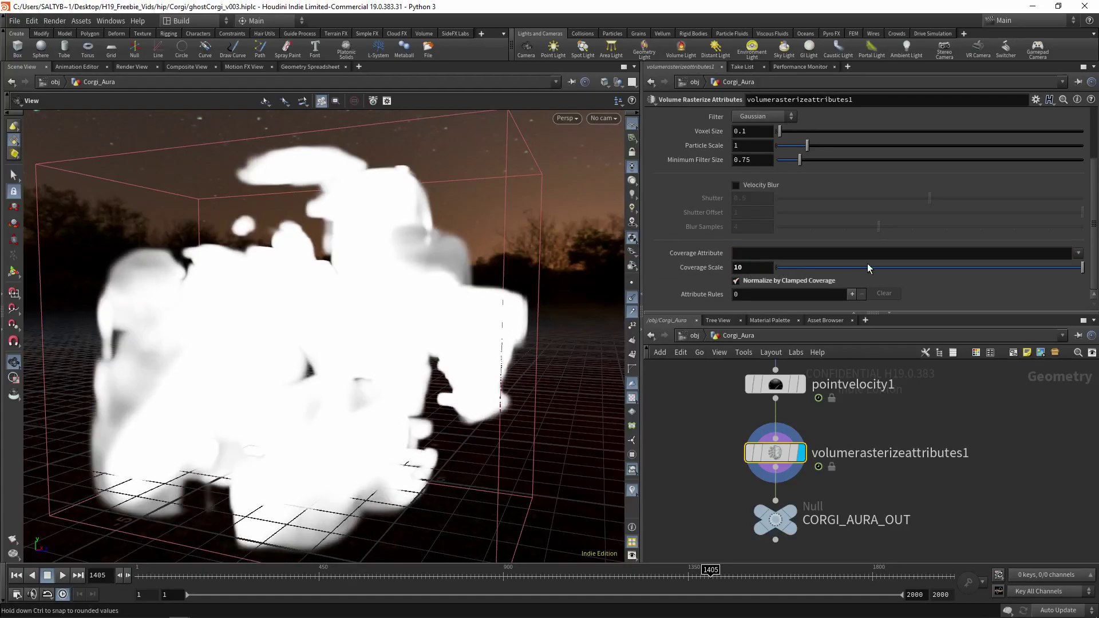
Set the Particle Scale of volumerasterizeattributes1 to 0.1
scroll(721, 195, "up", 3)
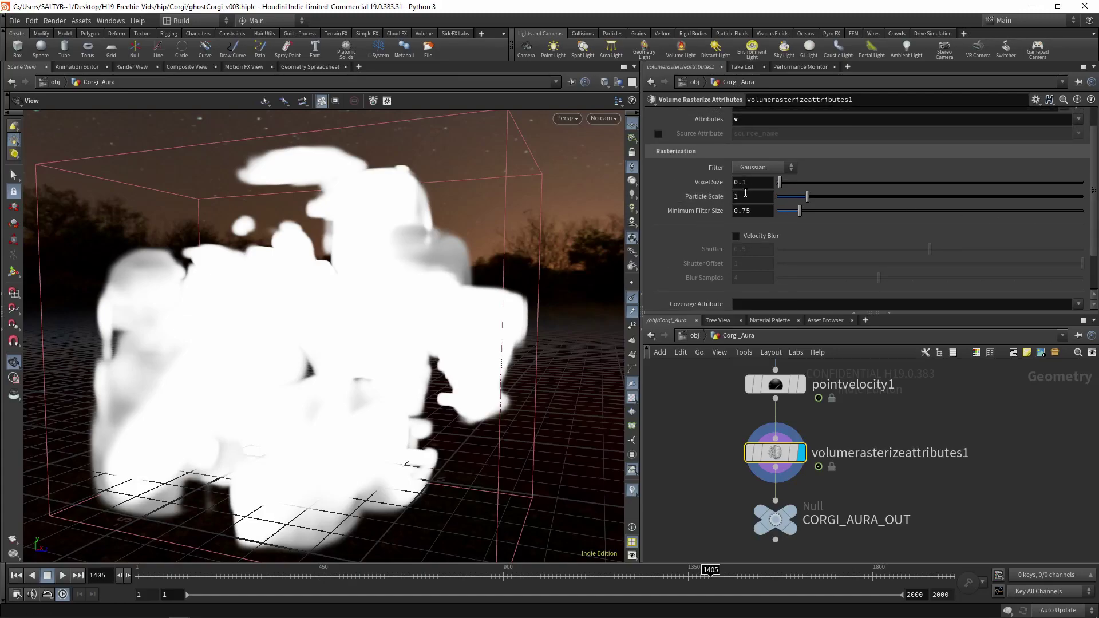
left_click(746, 195)
type(".1")
key("Return")
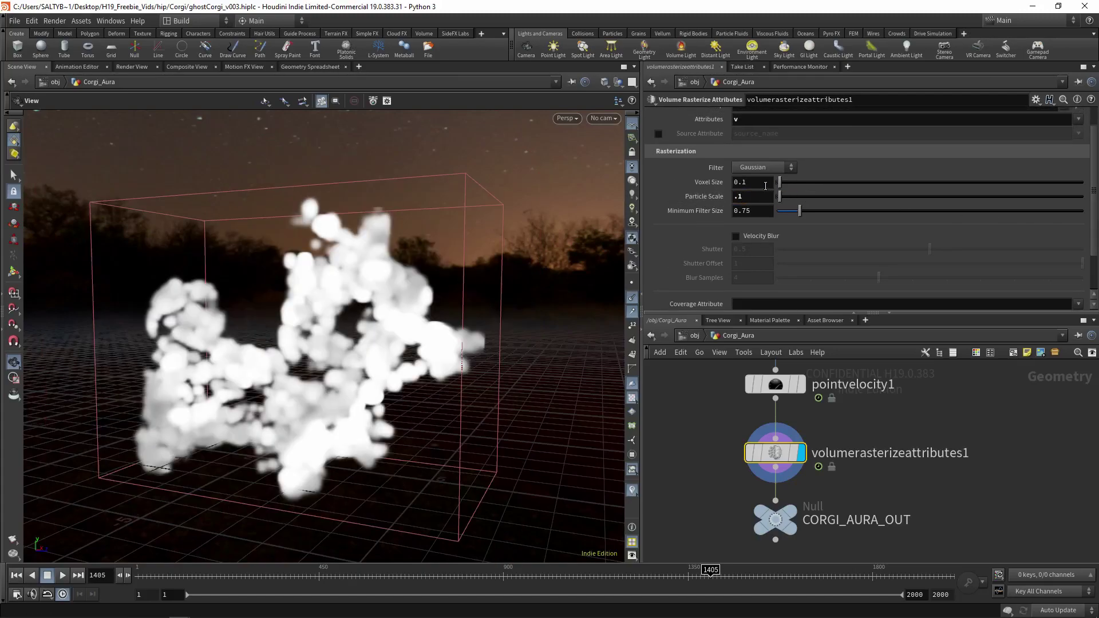
left_click(748, 184)
Try a Minimum Filter Size of about 1.18 on volumerasterizeattributes1
mouse_move(800, 210)
left_mouse_down()
mouse_move(833, 219)
mouse_move(793, 215)
left_mouse_up()
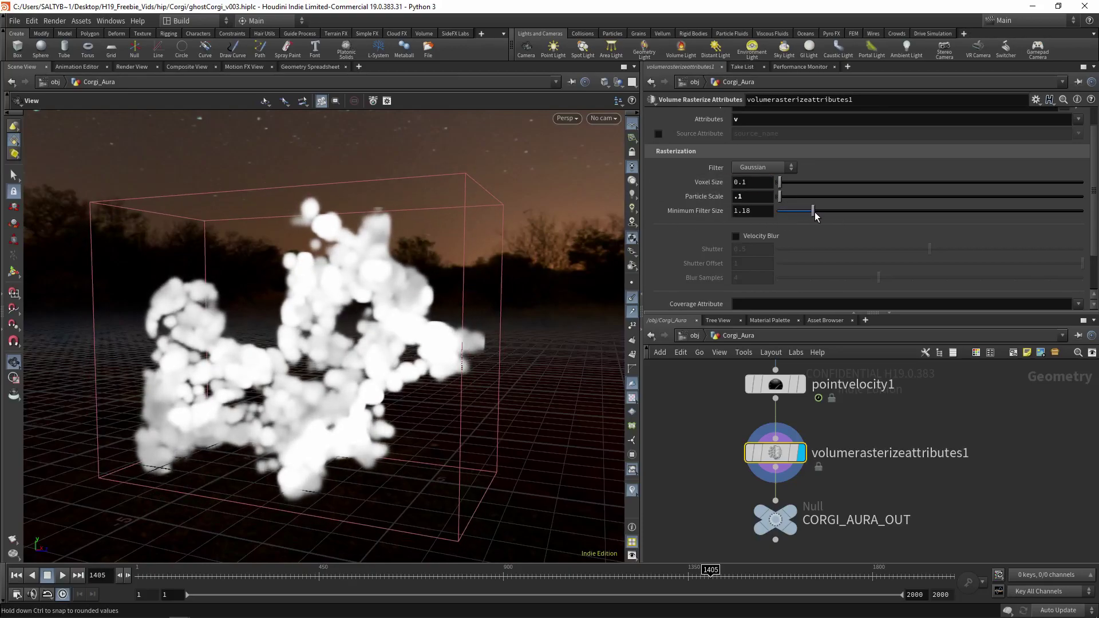
left_click_drag(815, 216, 813, 217)
left_click_drag(329, 337, 466, 386)
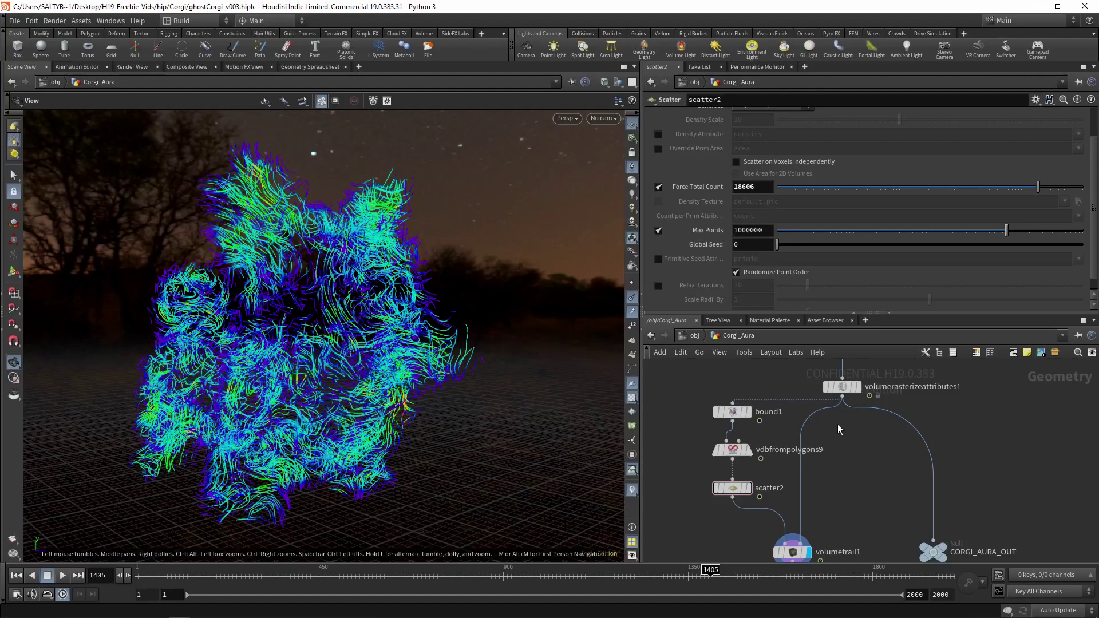
Examine the volumetrail1 and bound1 settings and how the velocity trail branch is wired
mouse_move(786, 532)
left_mouse_down()
mouse_move(807, 517)
mouse_move(797, 526)
left_mouse_up()
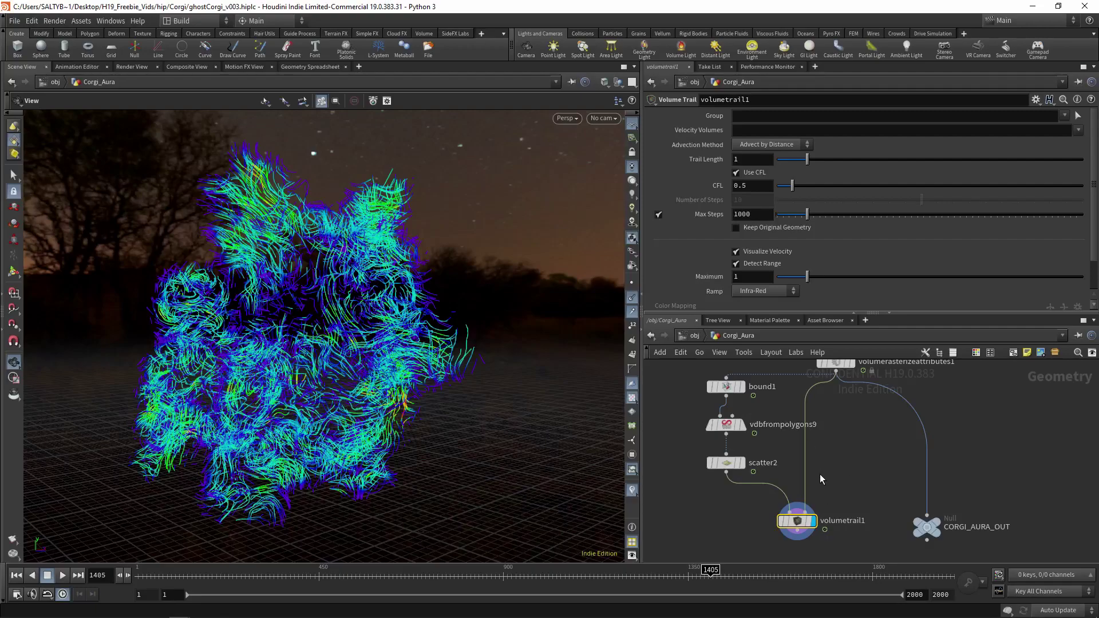
middle_click_drag(821, 479, 813, 526)
middle_click_drag(832, 439, 881, 428)
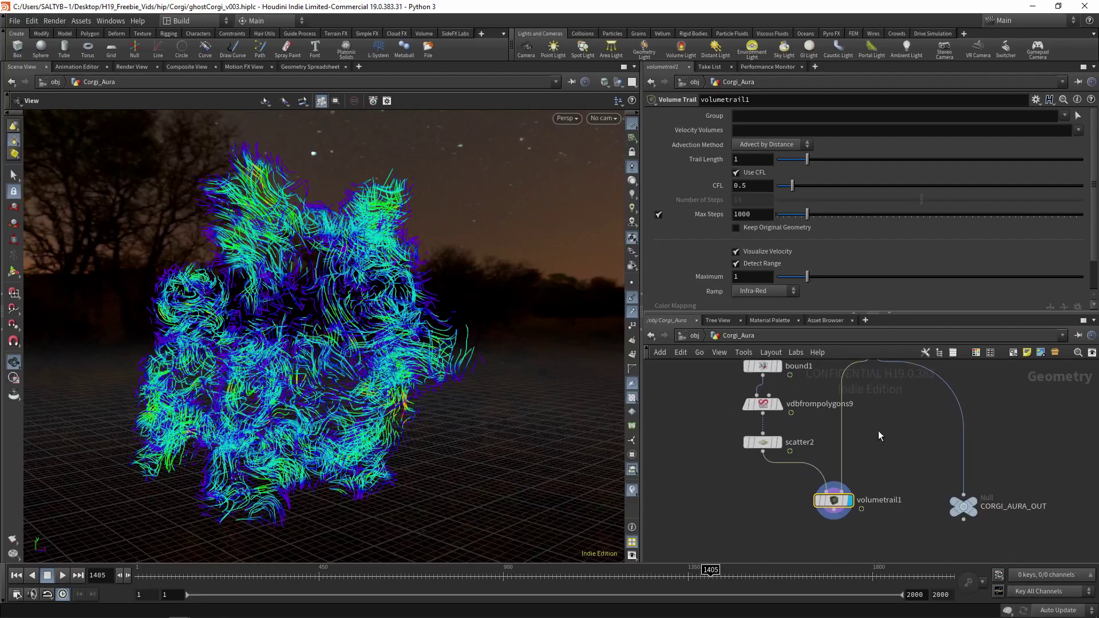
middle_click_drag(747, 411, 720, 459)
left_click_drag(718, 419, 722, 420)
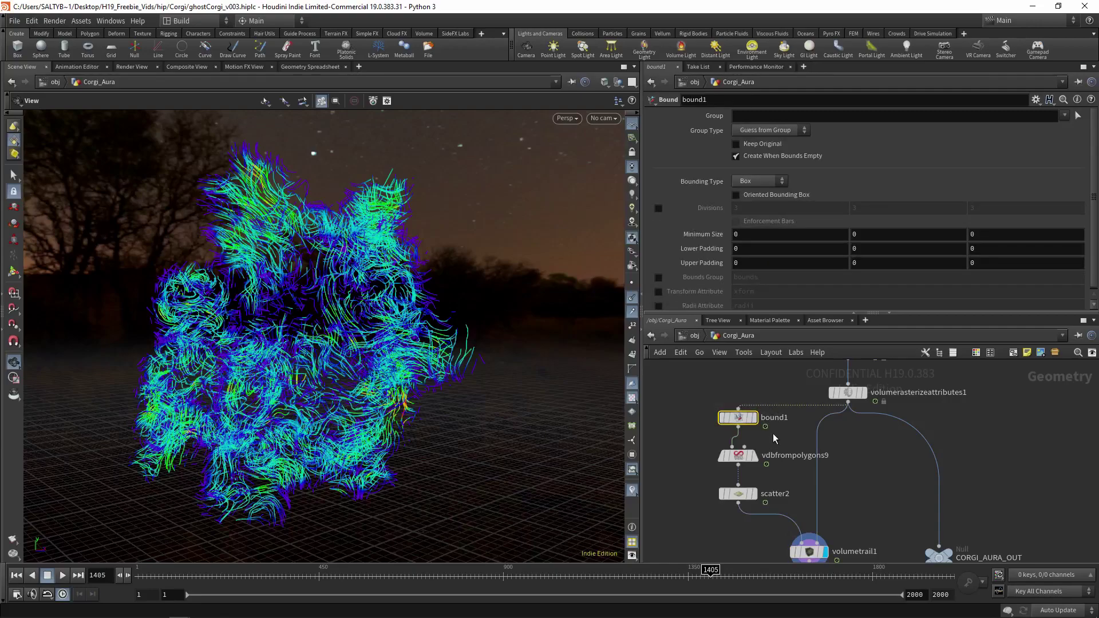
middle_click_drag(774, 433, 770, 409)
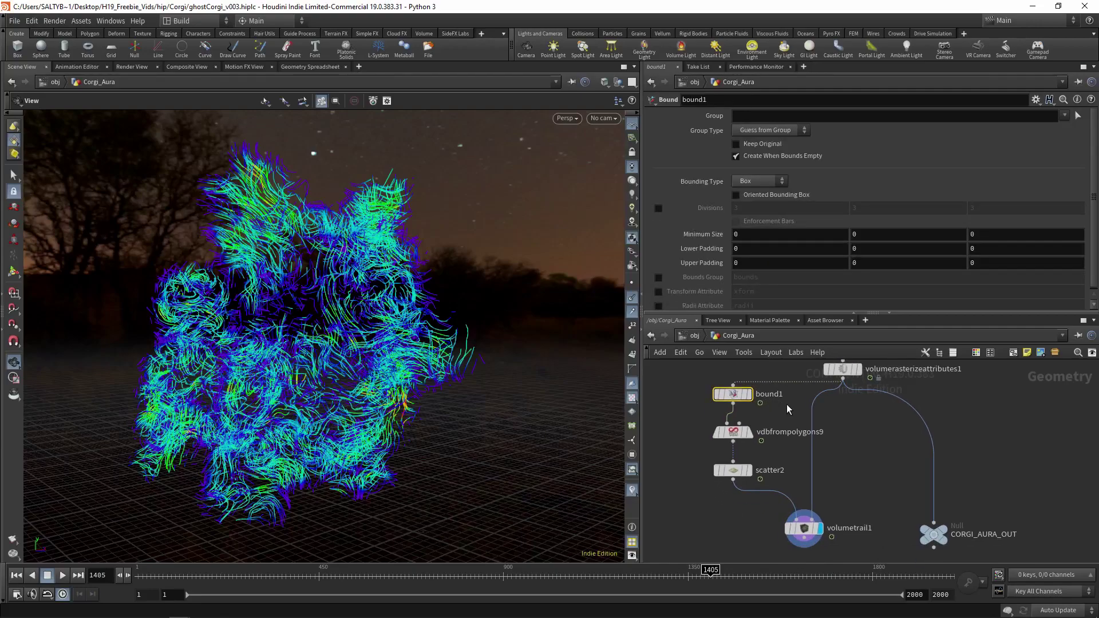
Compare the displayed output of volumerasterizeattributes1, bound1, vdbfrompolygons9, scatter2 and volumetrail1 one after another
left_click(858, 369)
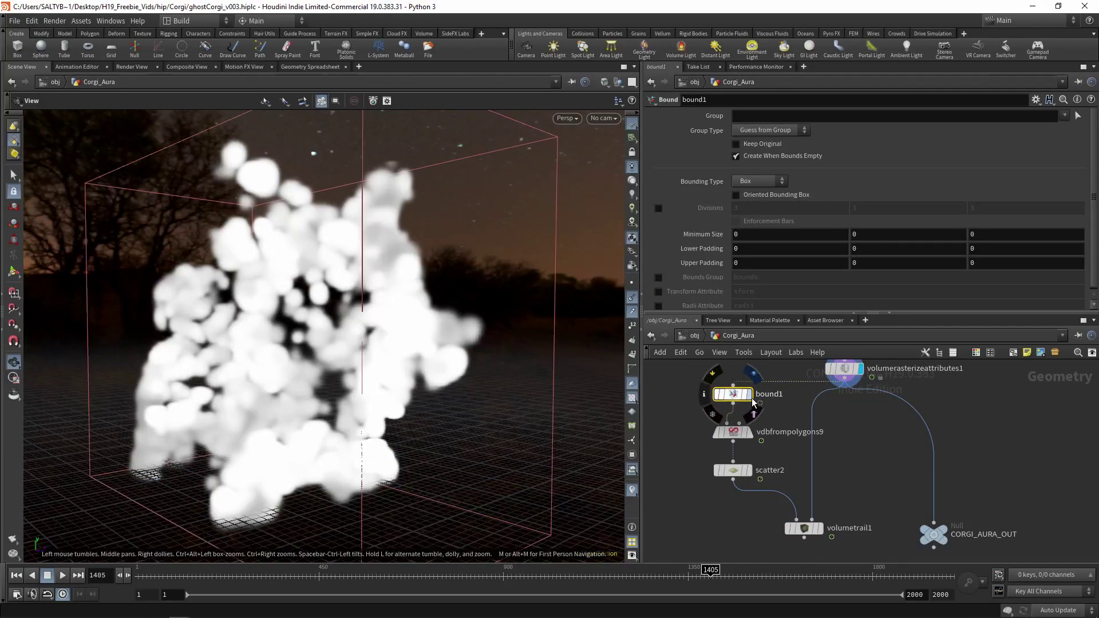
left_click(747, 394)
left_click(747, 432)
left_click_drag(770, 449, 714, 426)
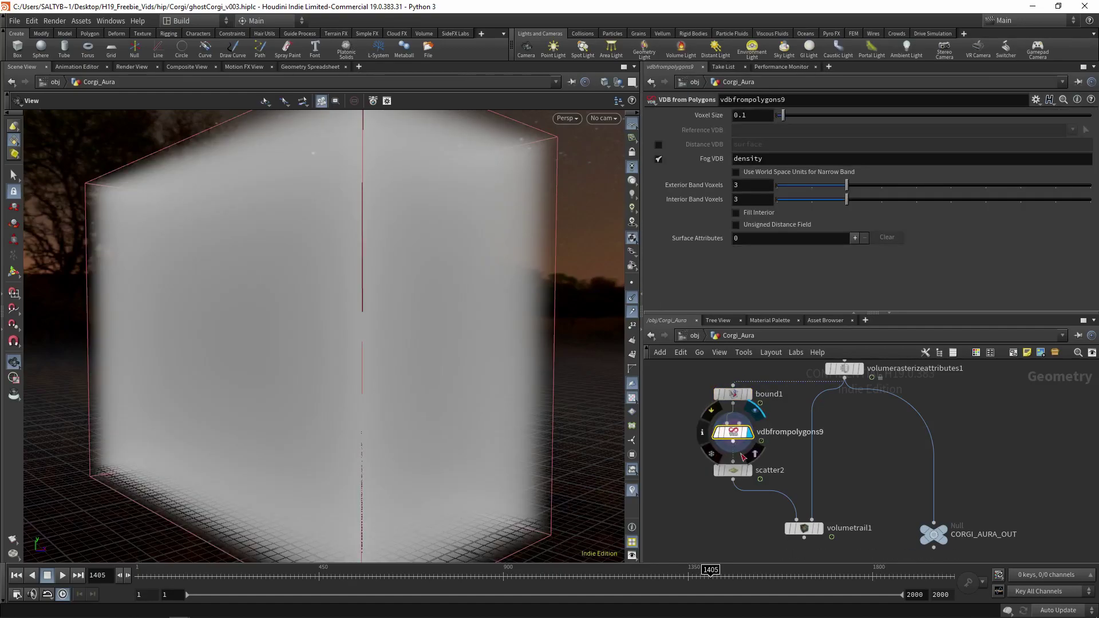
left_click(747, 470)
middle_click_drag(740, 523, 736, 487)
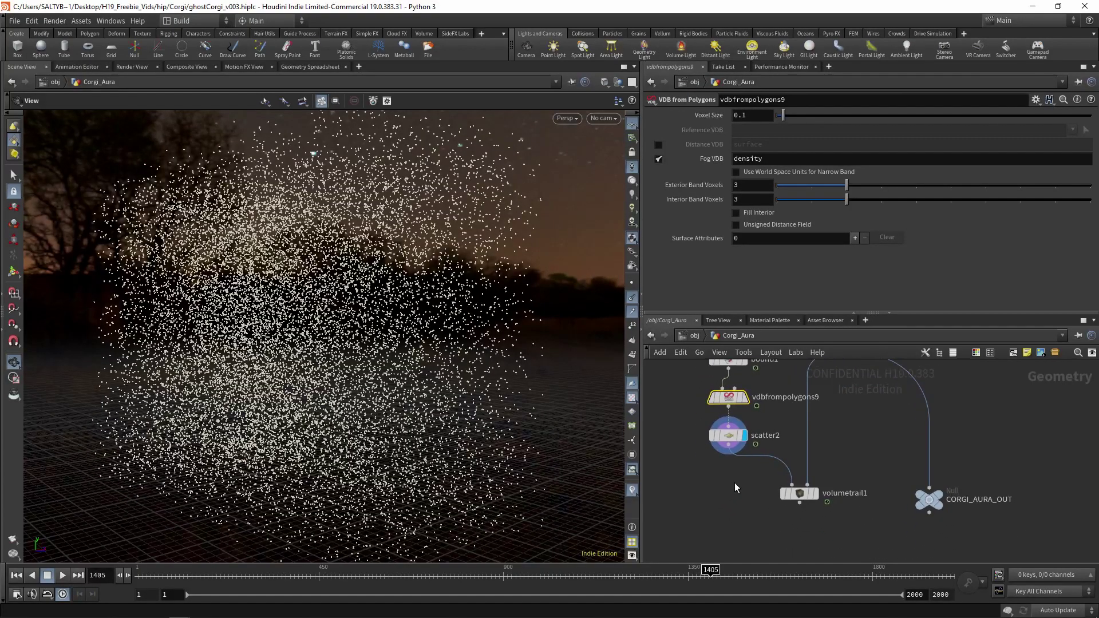
left_click(813, 493)
left_click(796, 493)
left_click_drag(270, 297, 277, 343)
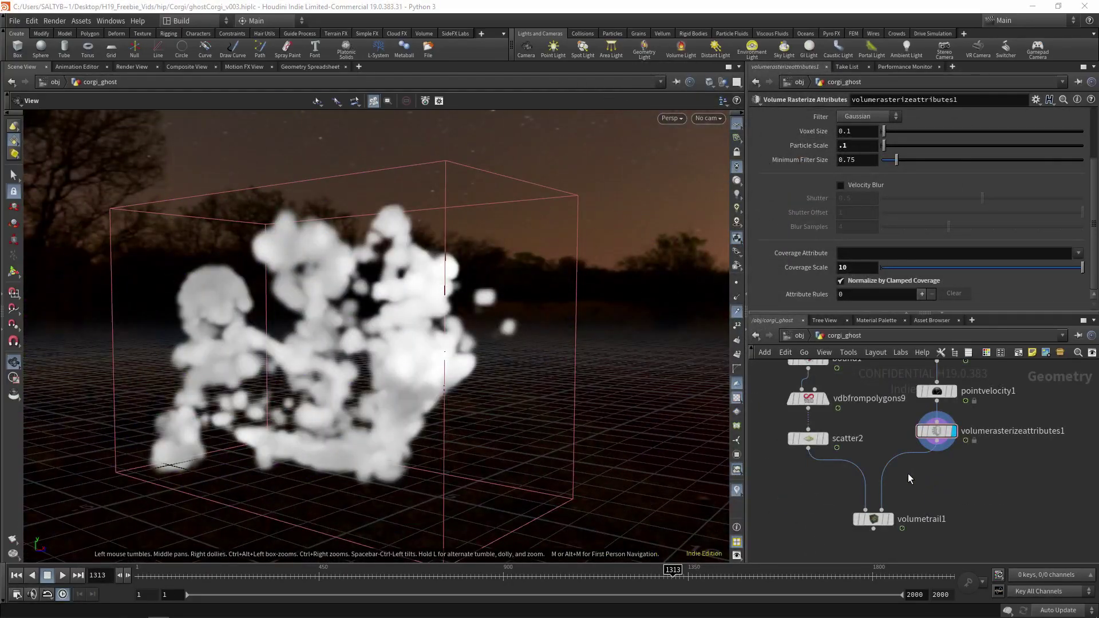
Insert a Volume Noise Vector node between volumerasterizeattributes1 and volumetrail1 and display its output
key("Tab")
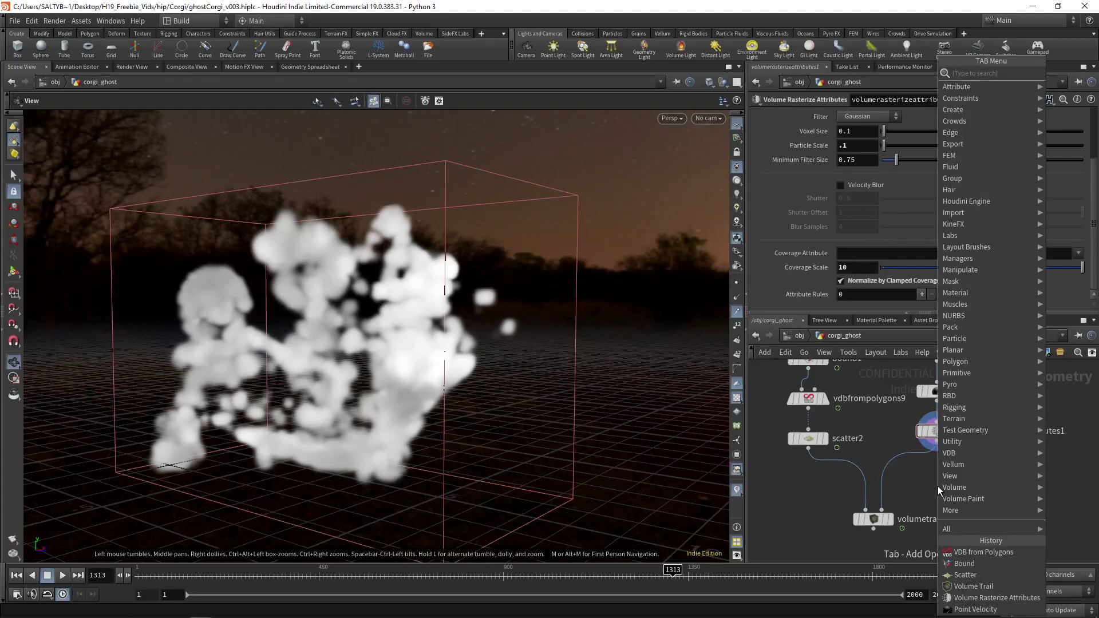
type("vecto")
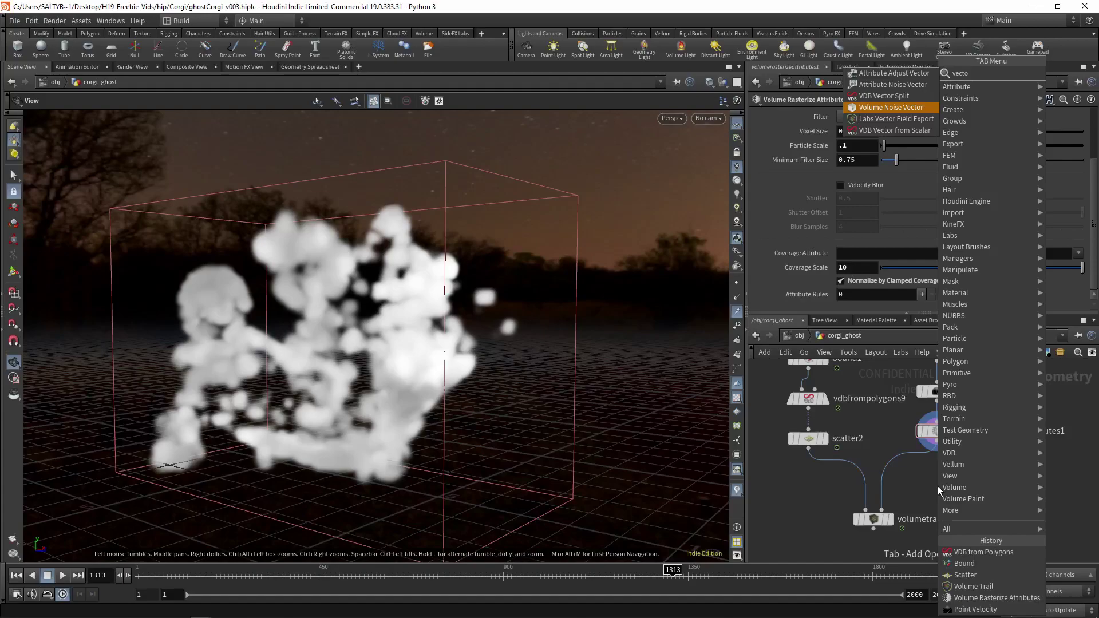
key("Down")
key("Return")
left_click_drag(899, 481, 939, 484)
left_click(946, 434)
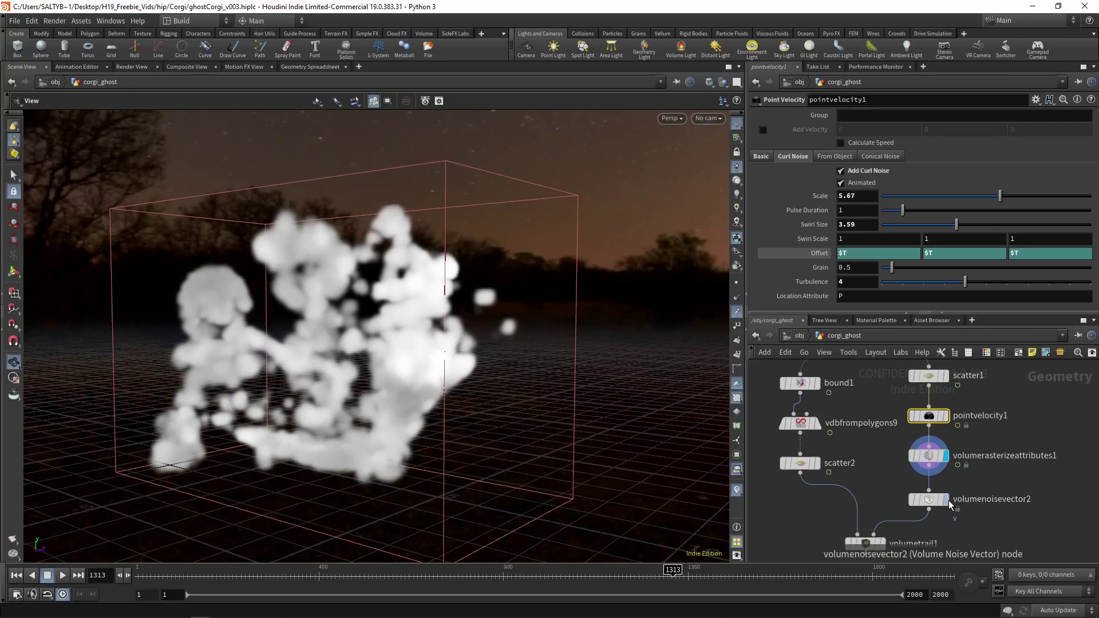
left_click(928, 499)
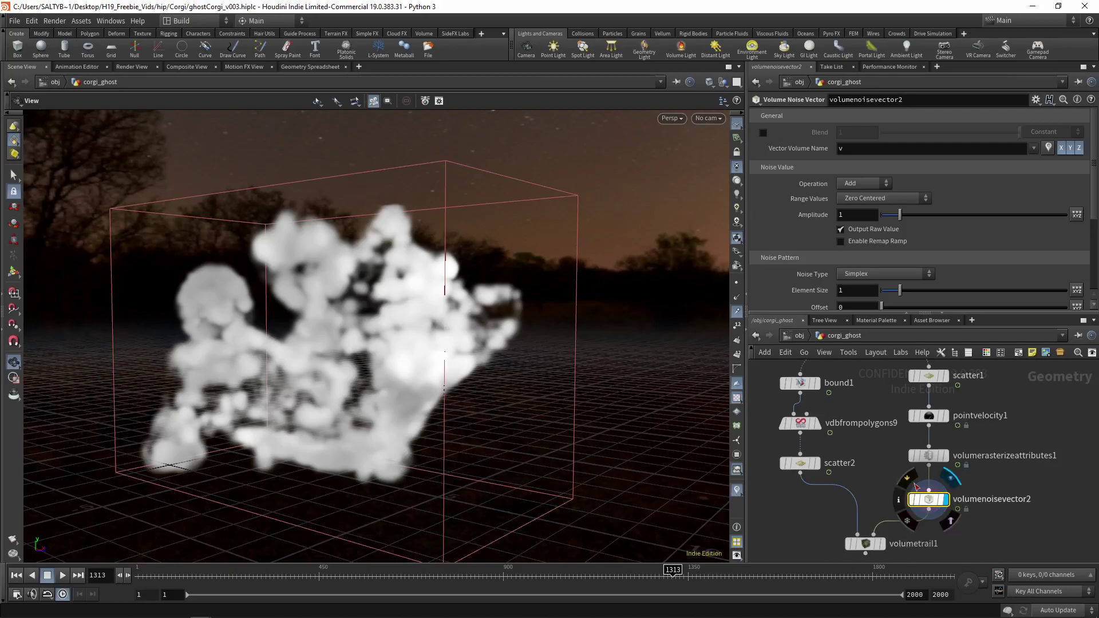
middle_click_drag(972, 529, 975, 504)
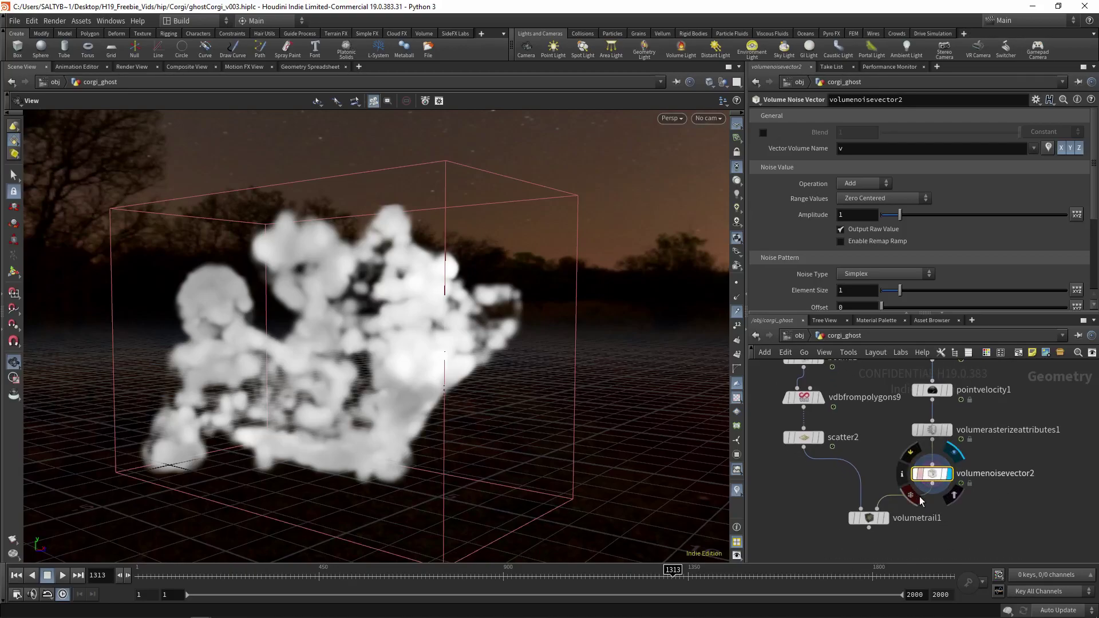
Display volumetrail1 and set volumenoisevector2 to Worley Cellular F1 noise with an Amplitude of 10
left_click(857, 150)
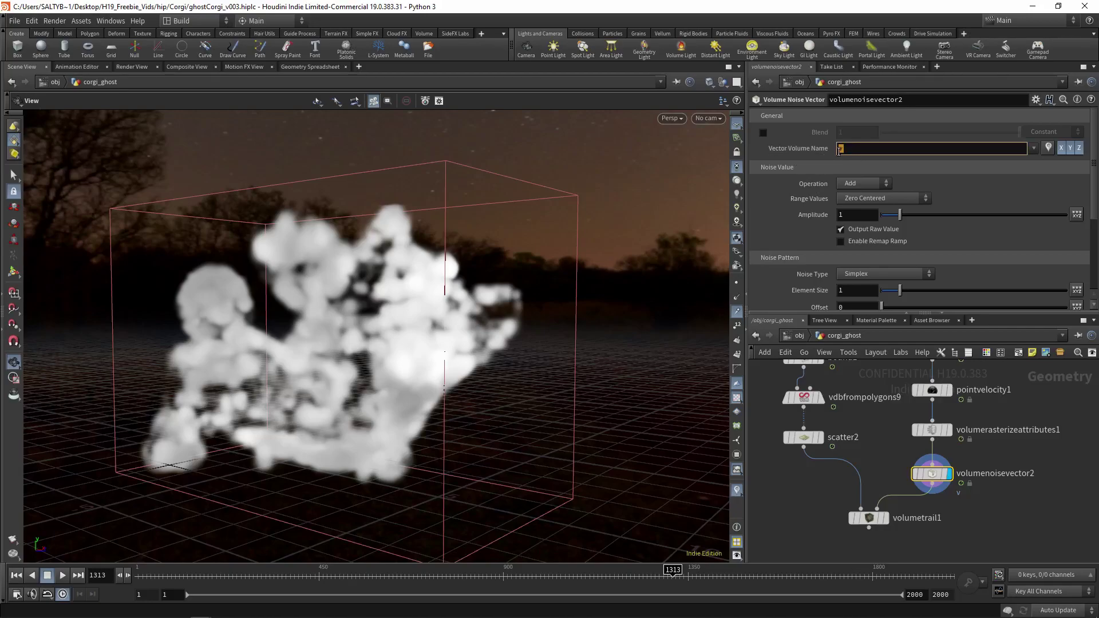
left_click(884, 518)
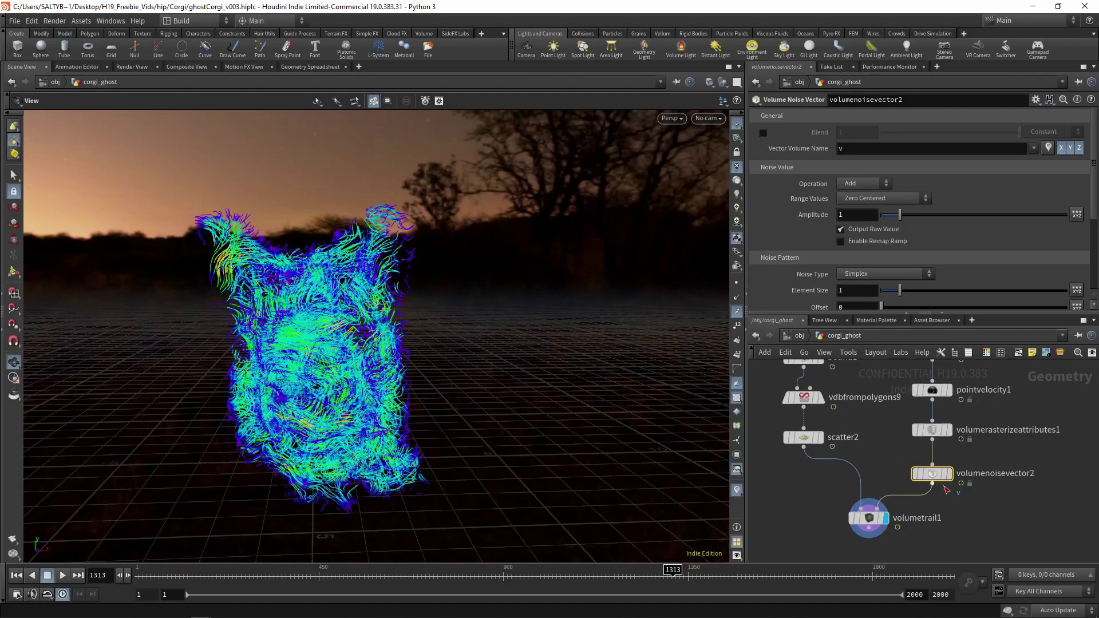
left_click(872, 273)
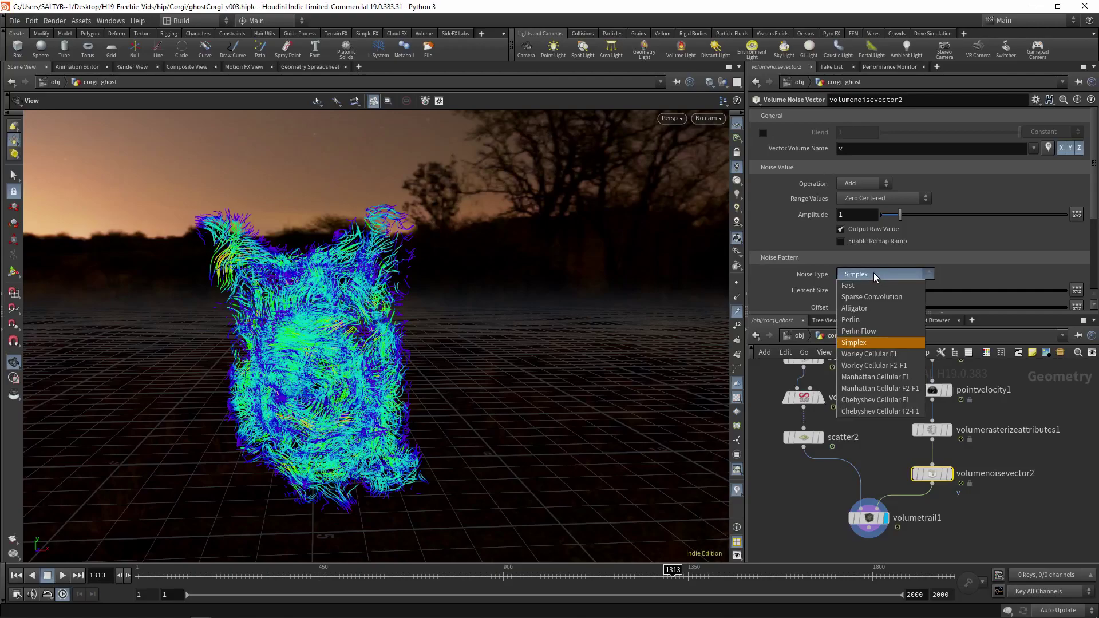
left_click(884, 354)
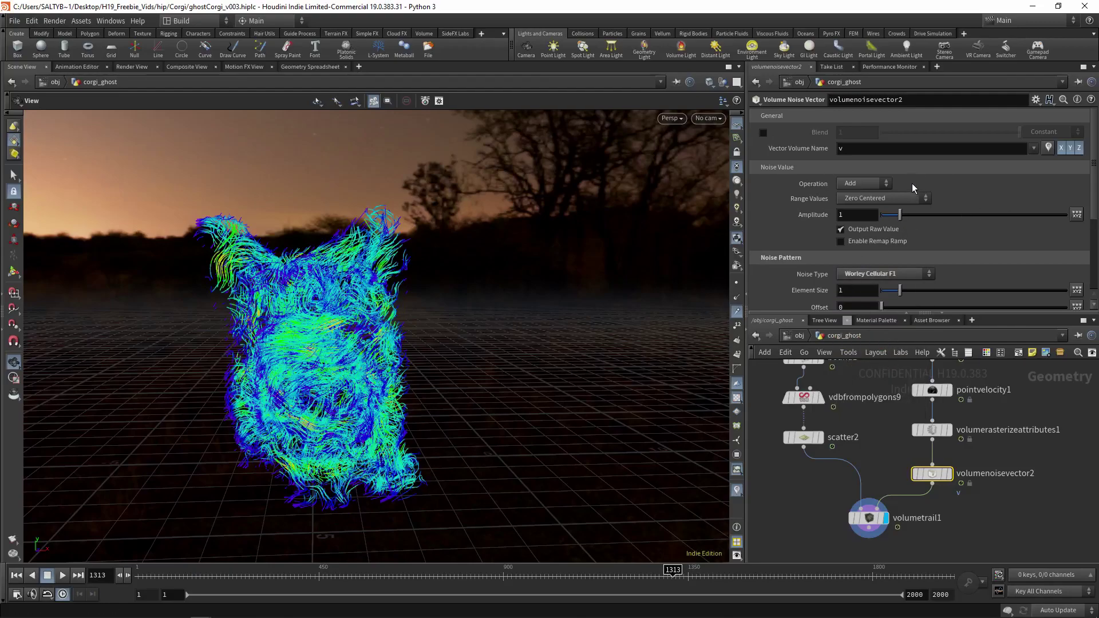
left_click_drag(904, 218, 1070, 218)
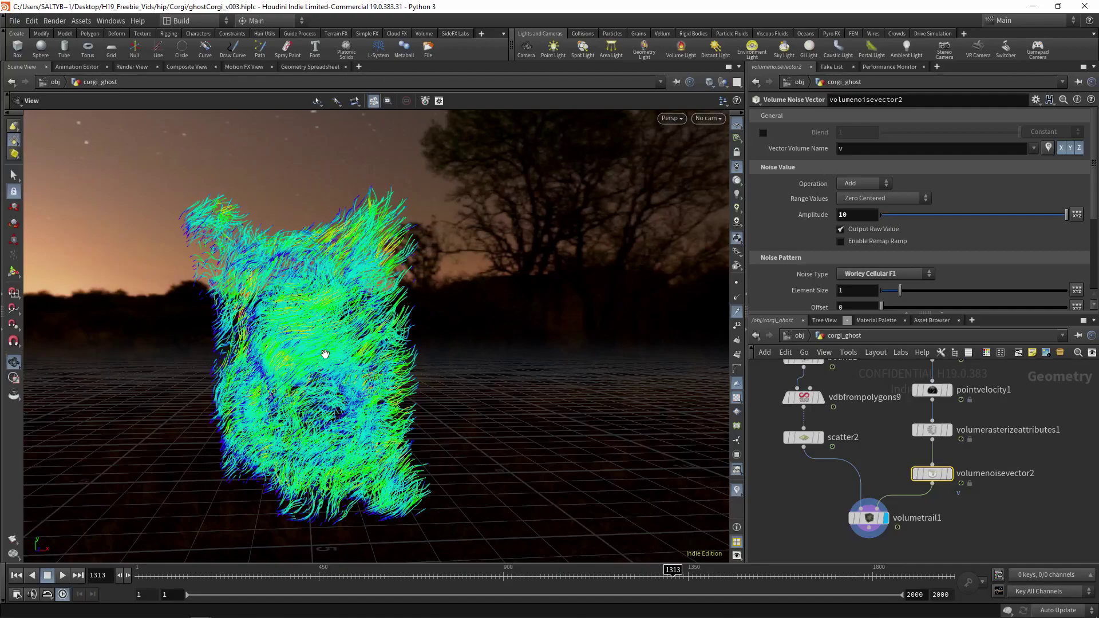
Set the noise Element Size to 4, try Worley Cellular F2-F1 and Manhattan Cellular F2-F1, and settle on Perlin as Noise Type
middle_click(806, 291)
middle_click_drag(807, 290, 859, 305)
left_click(870, 274)
left_click(871, 365)
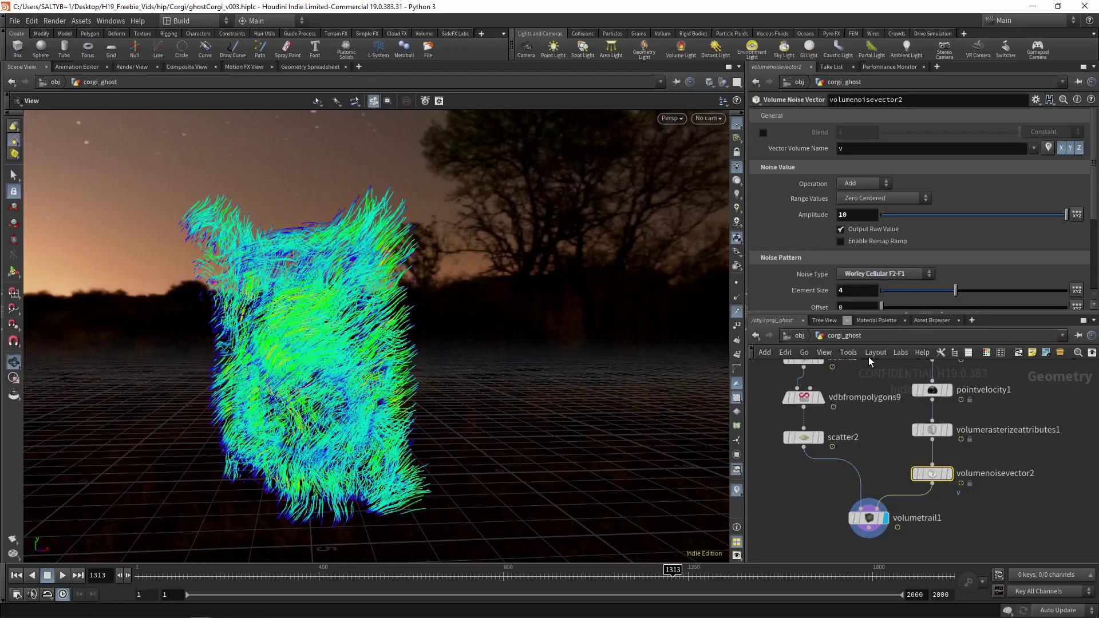
left_click(879, 275)
left_click(881, 386)
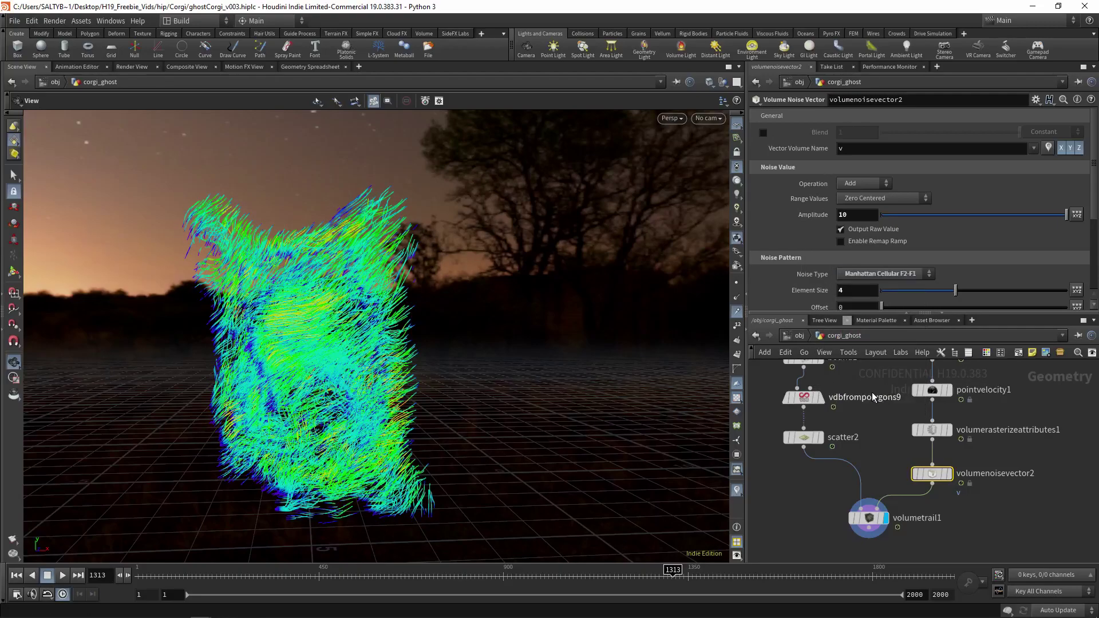
left_click(881, 273)
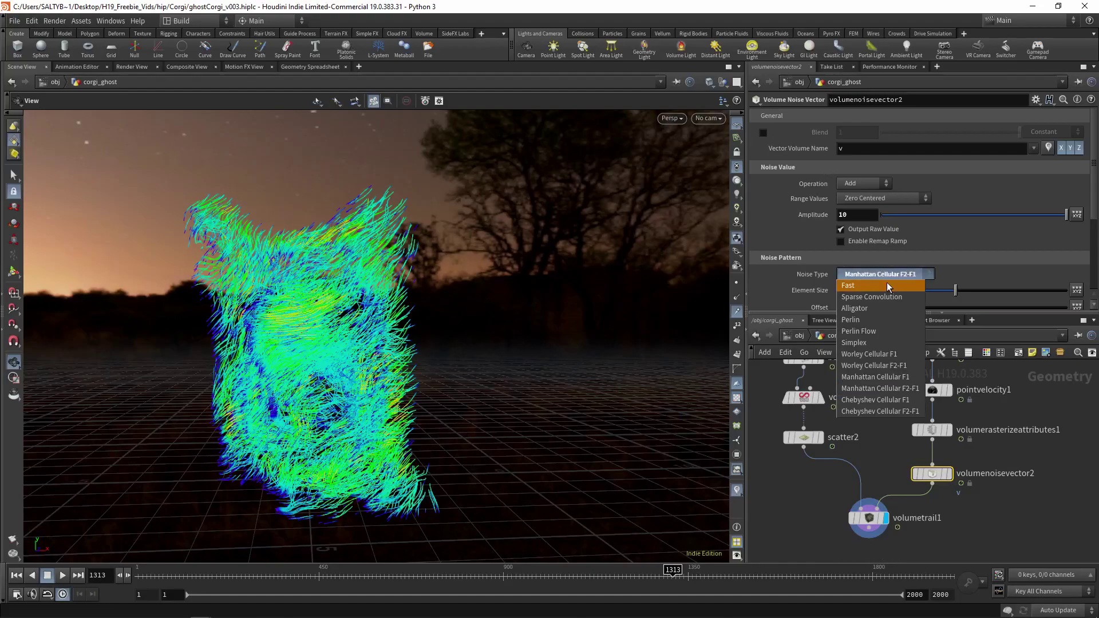
left_click(881, 319)
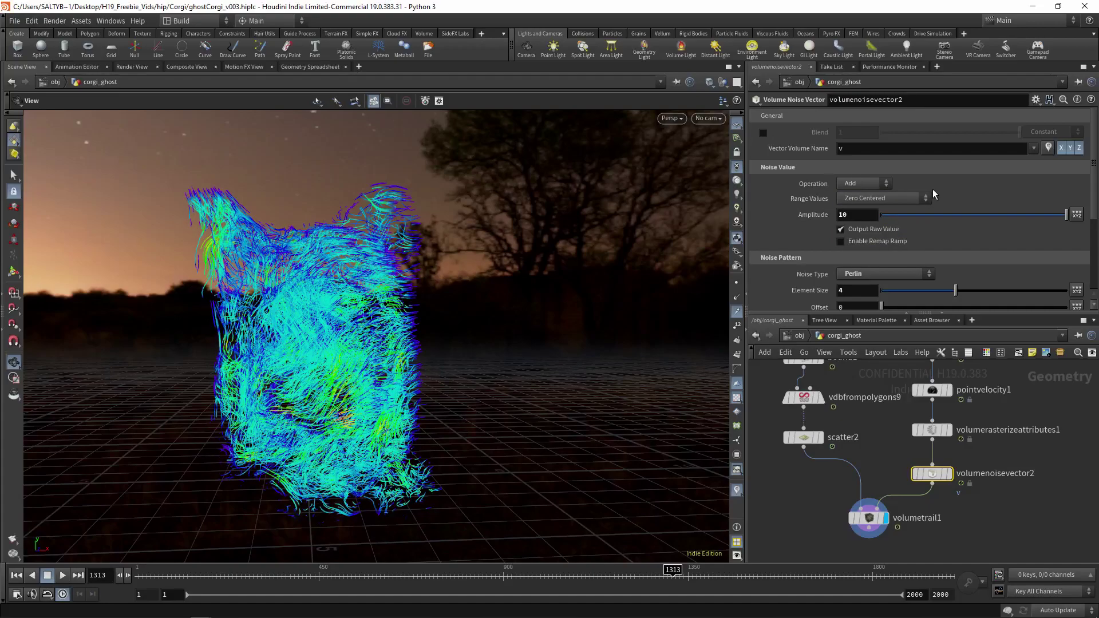
Try the Positive range on volumenoisevector2, then a Min/Max range from -5 to 5, checking the trails around the corgi
left_click(884, 199)
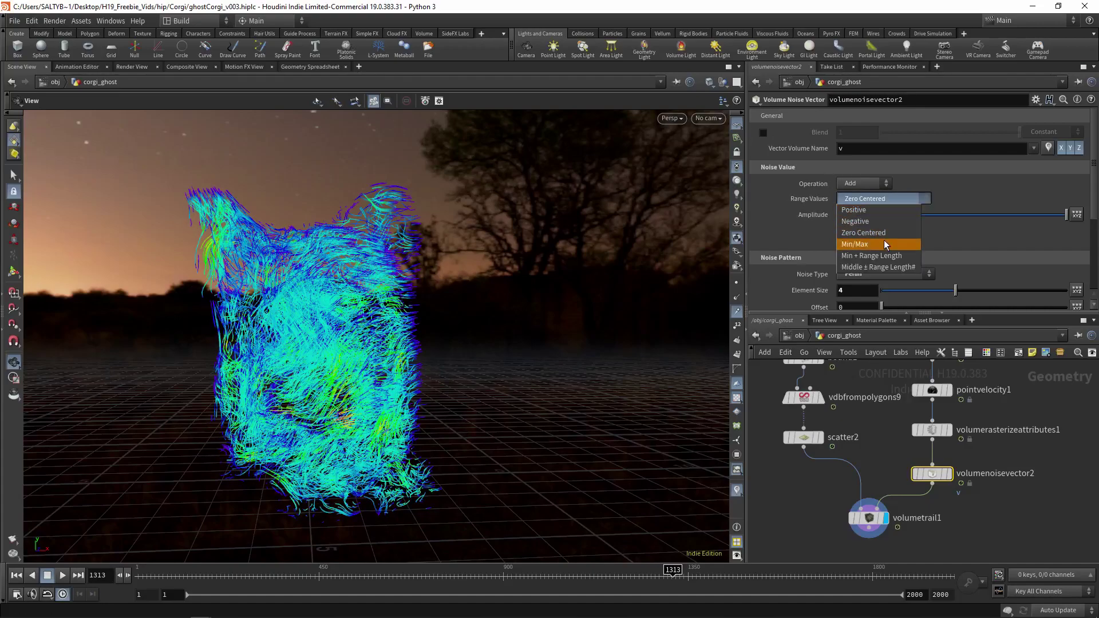
left_click(872, 210)
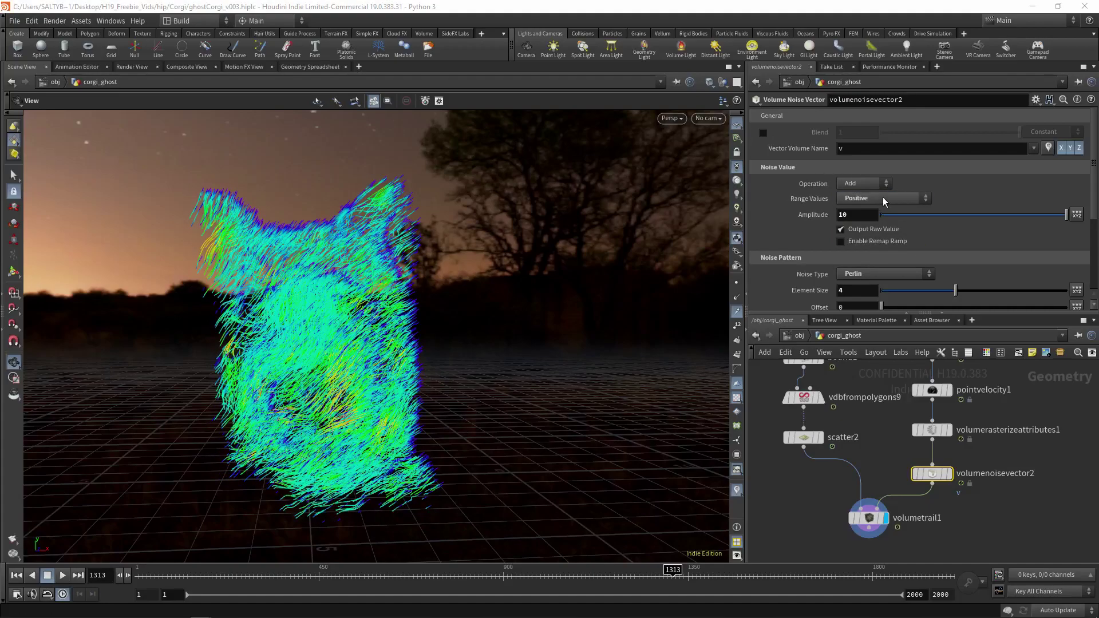
left_click(887, 201)
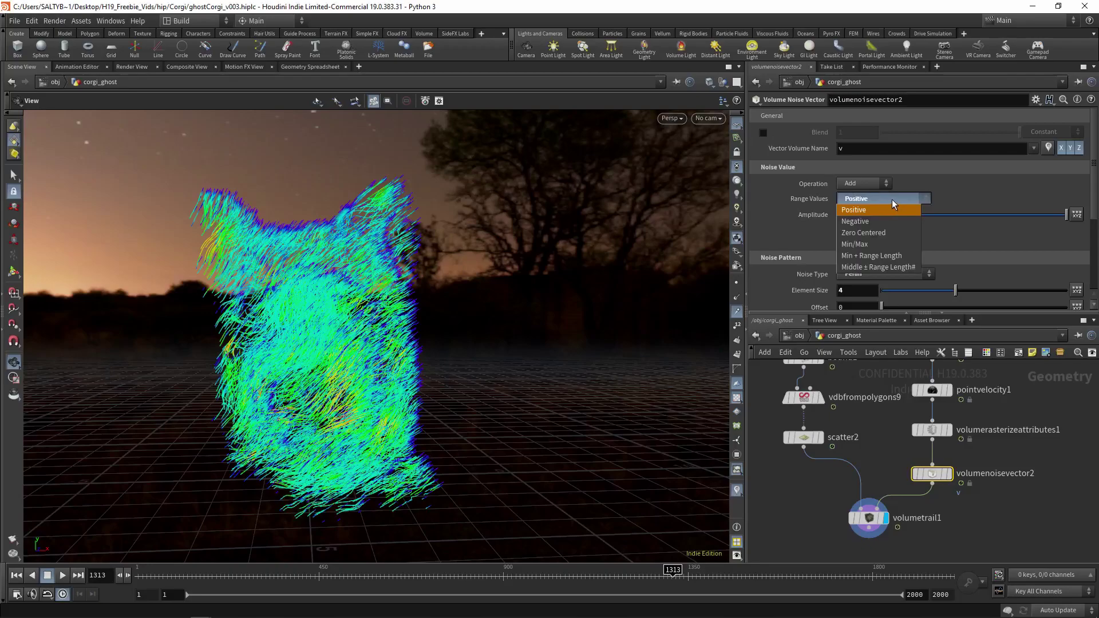
left_click(876, 243)
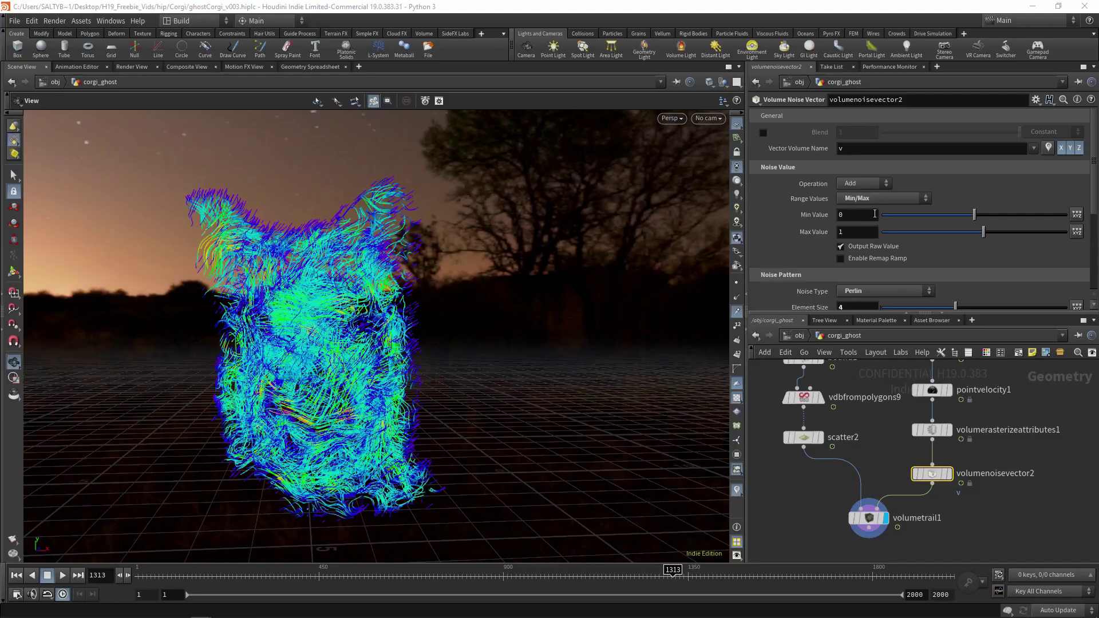
left_click(874, 213)
type("-5")
key("Tab")
type("5")
key("Return")
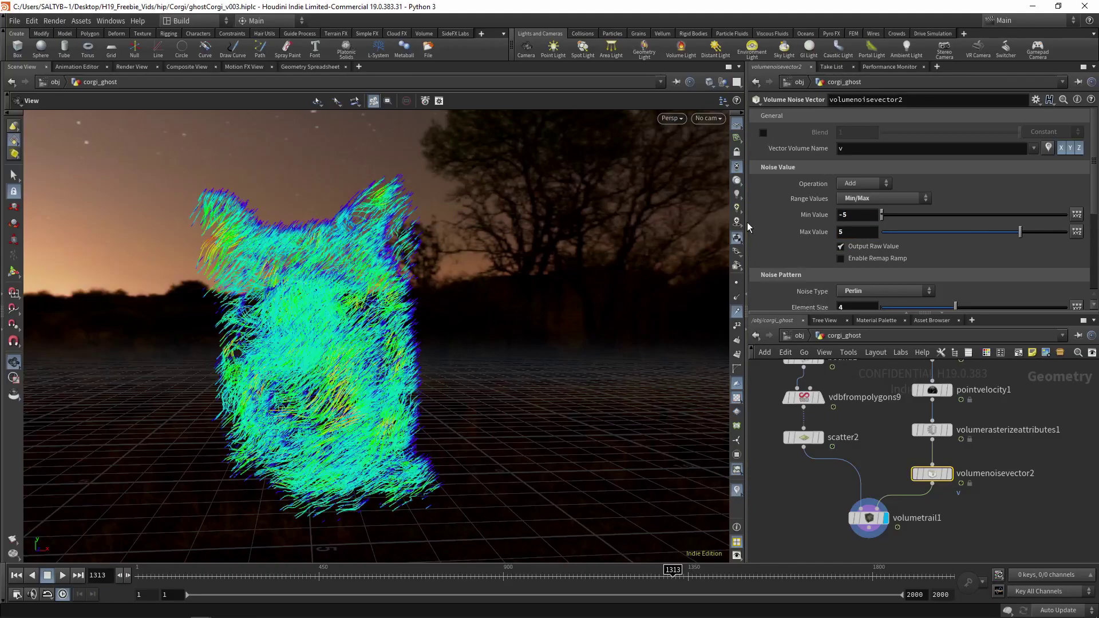
left_click_drag(287, 314, 660, 376)
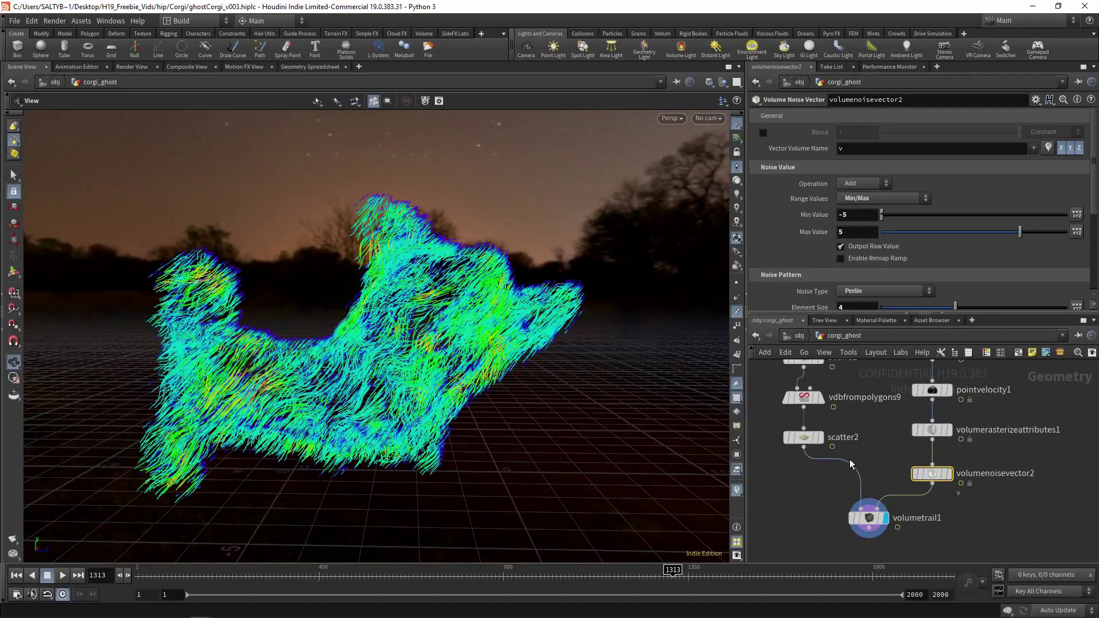
Return the Range Values of volumenoisevector2 to Zero Centered and inspect the trails from several angles
left_click(862, 182)
left_click(904, 198)
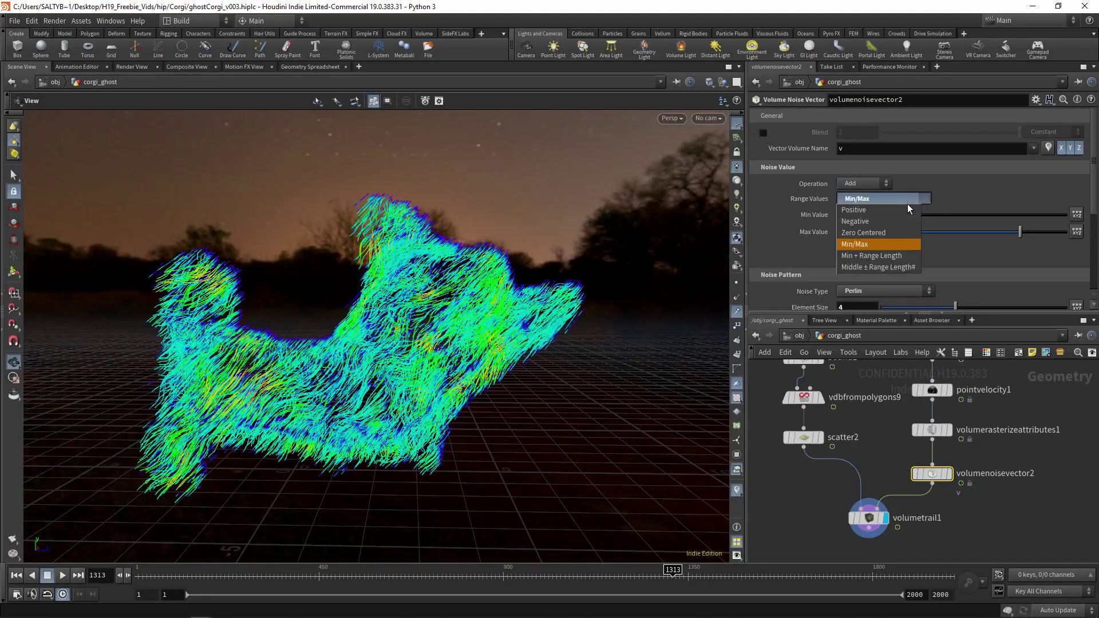
left_click(863, 233)
left_click_drag(491, 289, 420, 363)
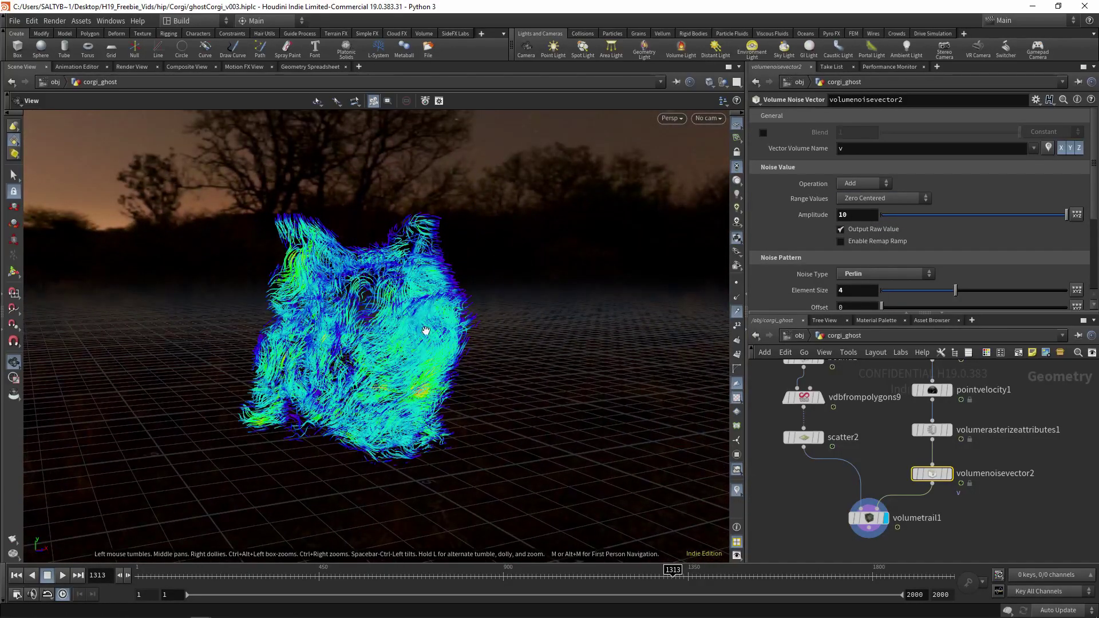
left_click_drag(364, 346, 602, 475)
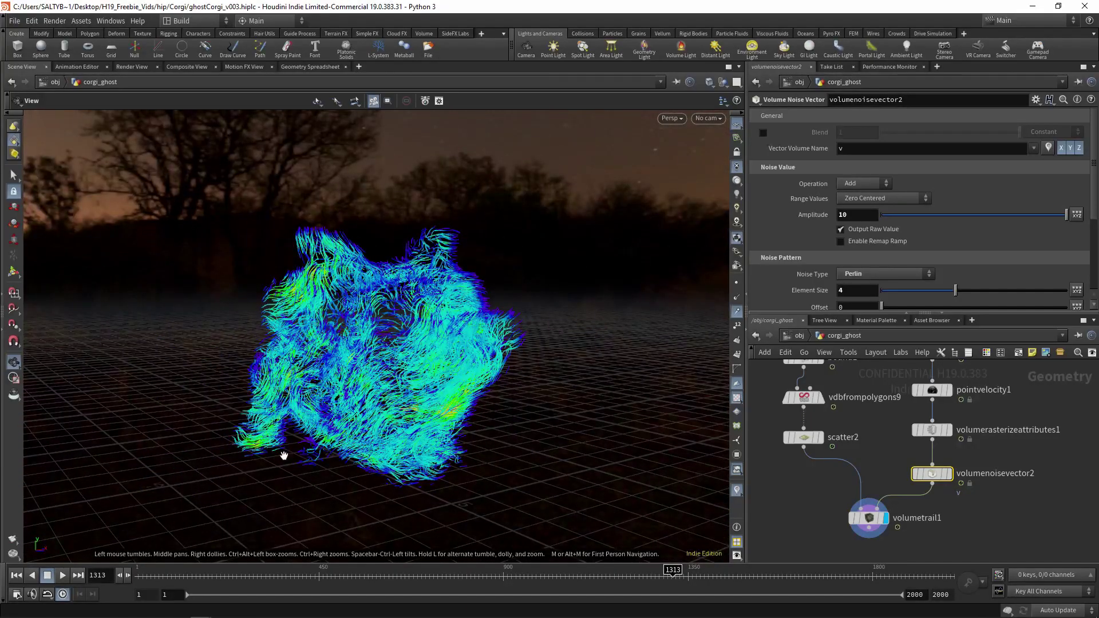
Move volumerasterizeattributes1 further below pointvelocity1 in the network and display pointvelocity1
middle_click_drag(870, 486, 833, 479)
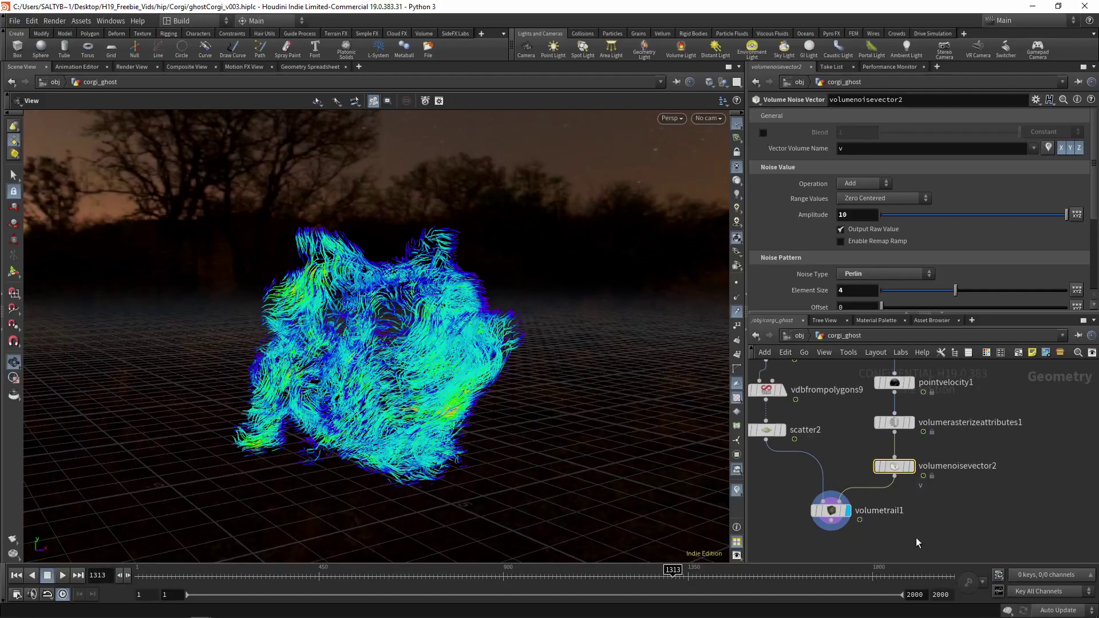
middle_click_drag(901, 432, 897, 472)
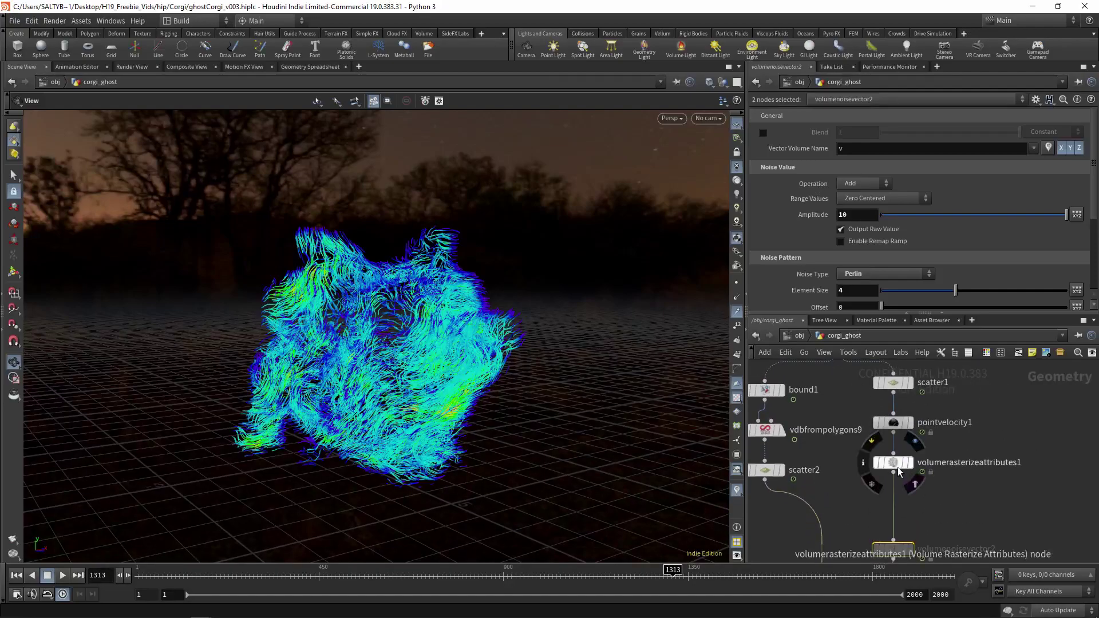
left_click_drag(898, 468, 898, 497)
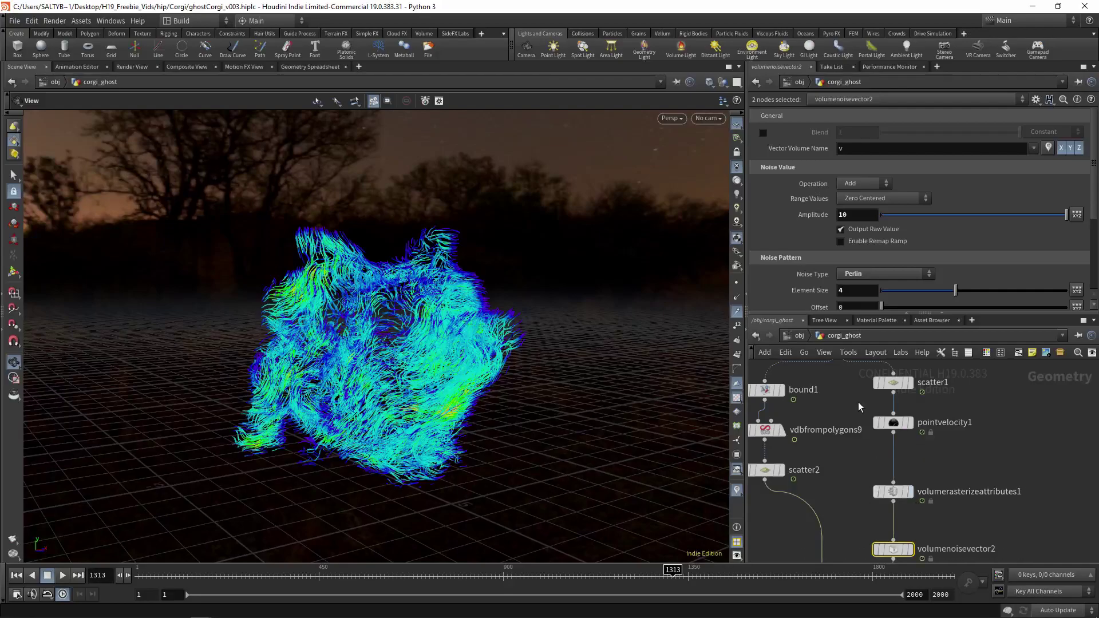
left_click(911, 423)
left_click(895, 424)
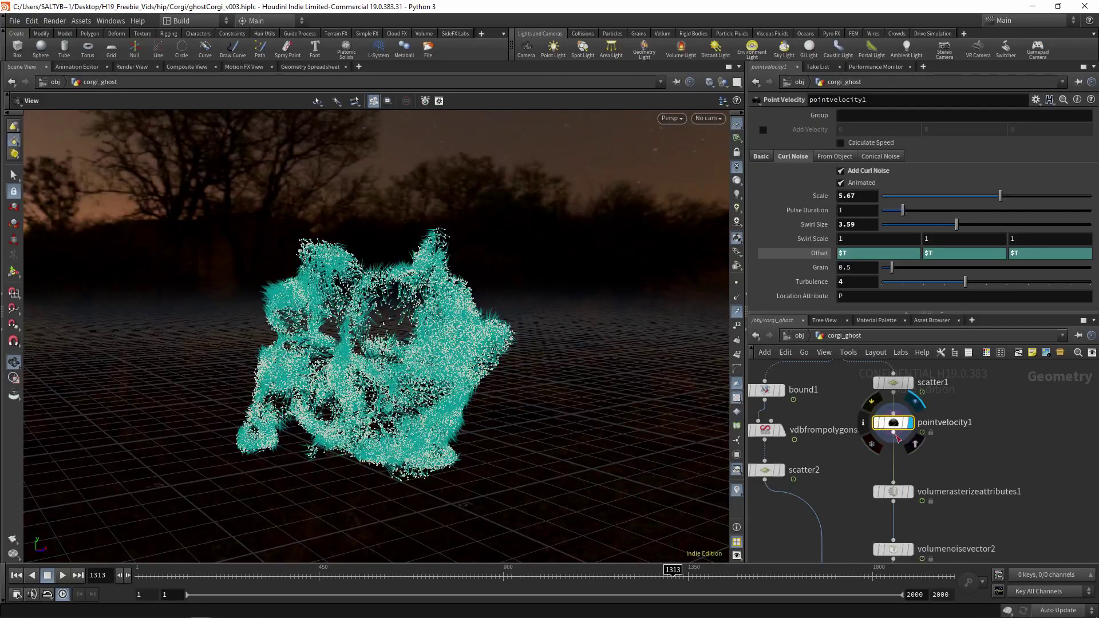
Review the Operation choices of volumenoisevector2, keeping it on Add
middle_click_drag(925, 455, 916, 420)
left_click(899, 463)
middle_click_drag(896, 479, 897, 469)
left_click(899, 506)
left_click(887, 201)
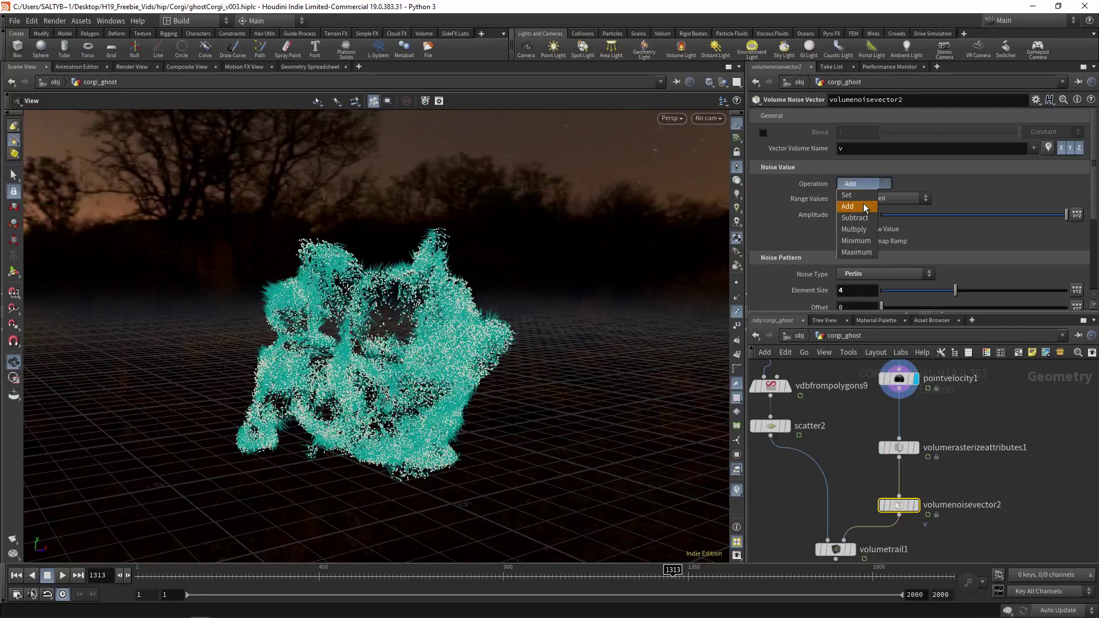
left_click(877, 207)
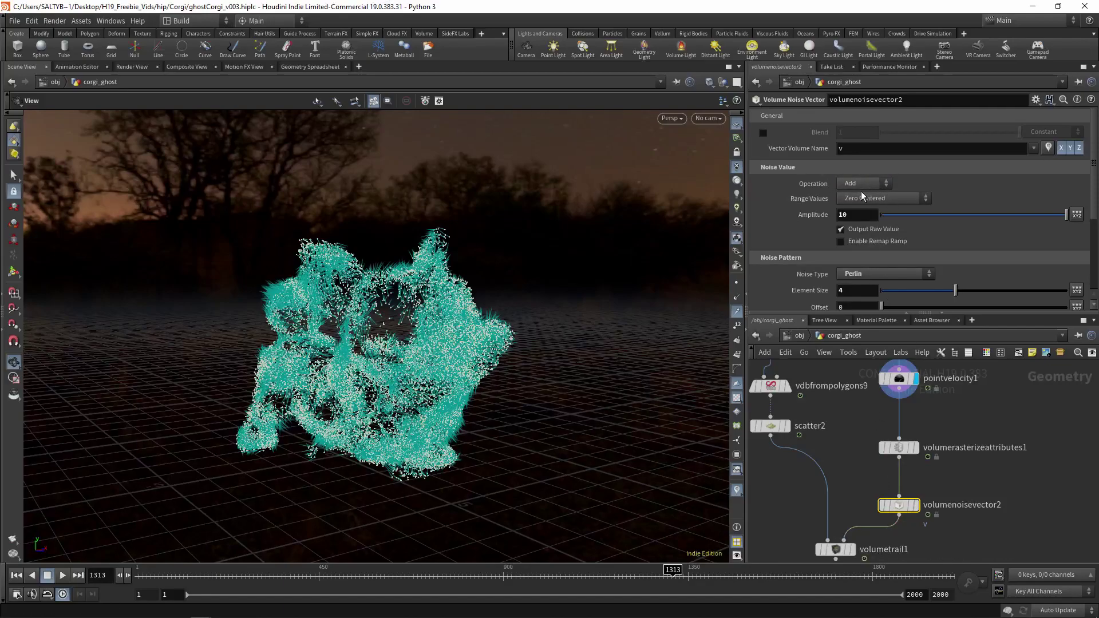
mouse_move(903, 478)
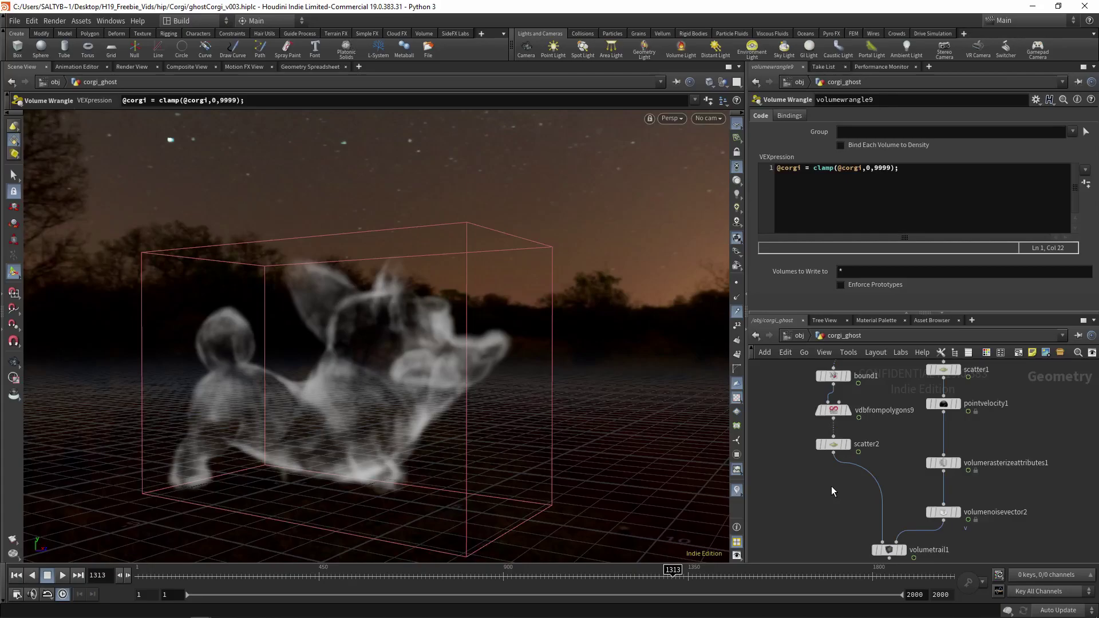
key("Escape")
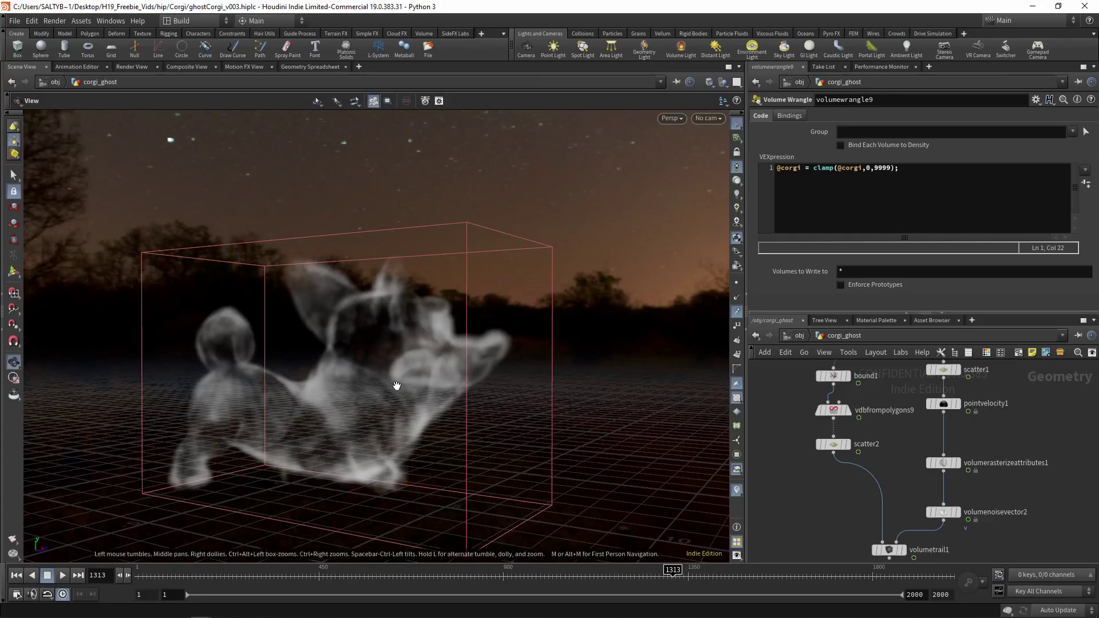
left_click_drag(385, 385, 335, 385)
key("Return")
left_click_drag(320, 461, 432, 426)
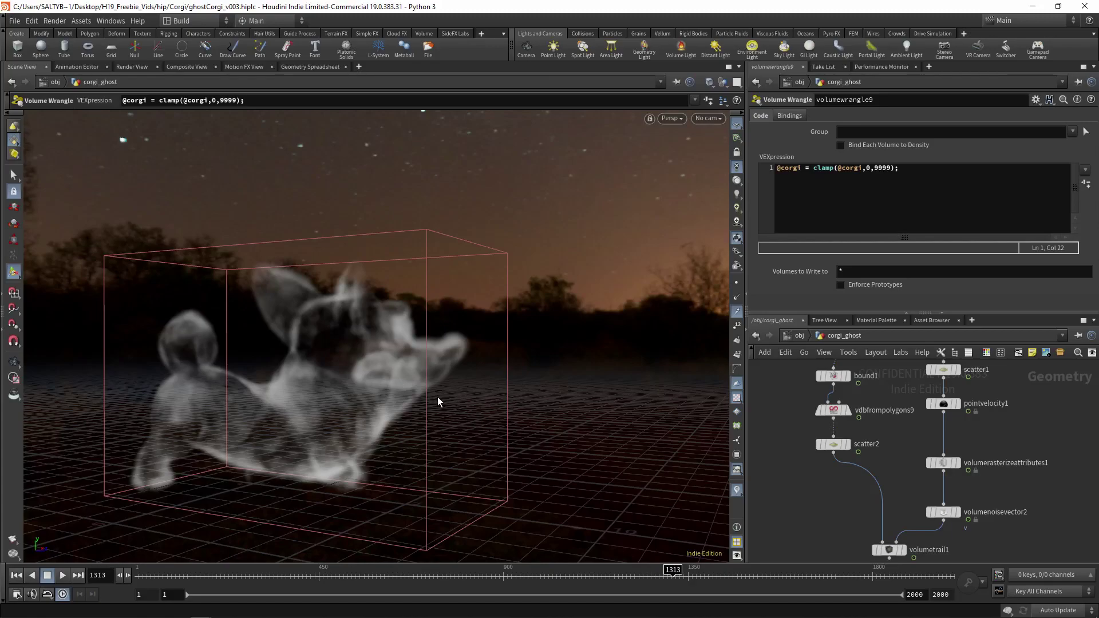
Add a Volume Adjust Fog node in the empty network space beside scatter2
middle_click_drag(789, 508, 823, 494)
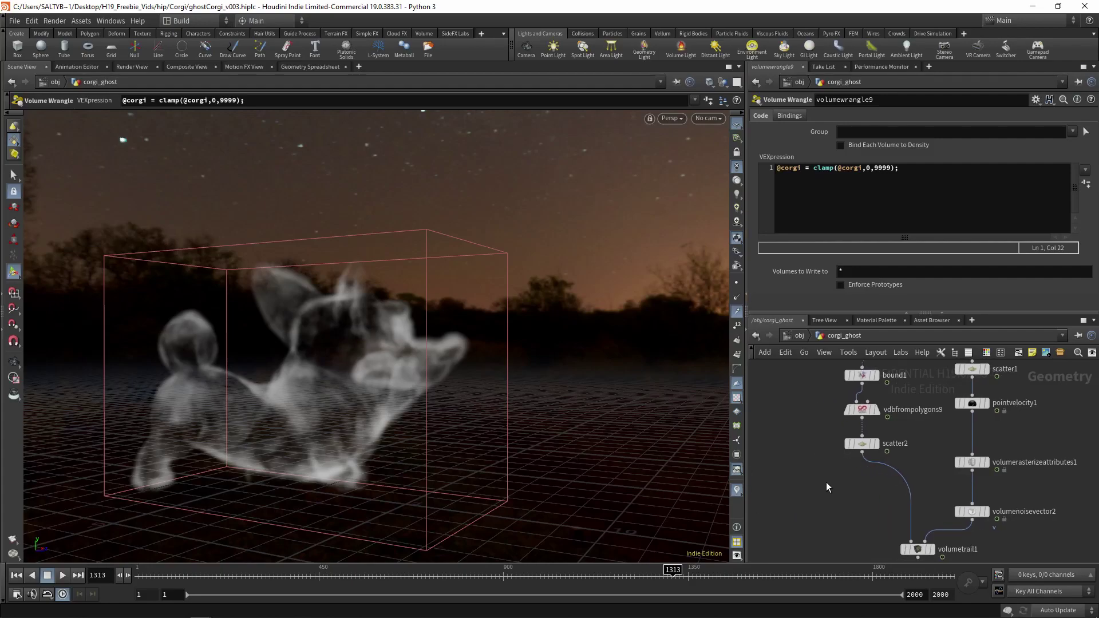
key("Tab")
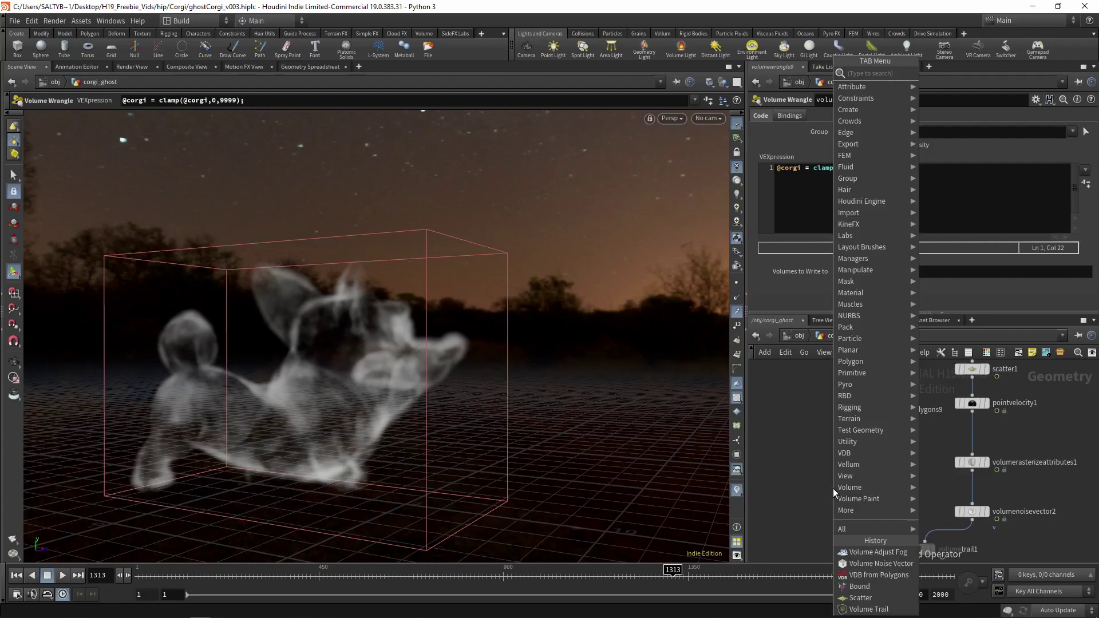
type("volu")
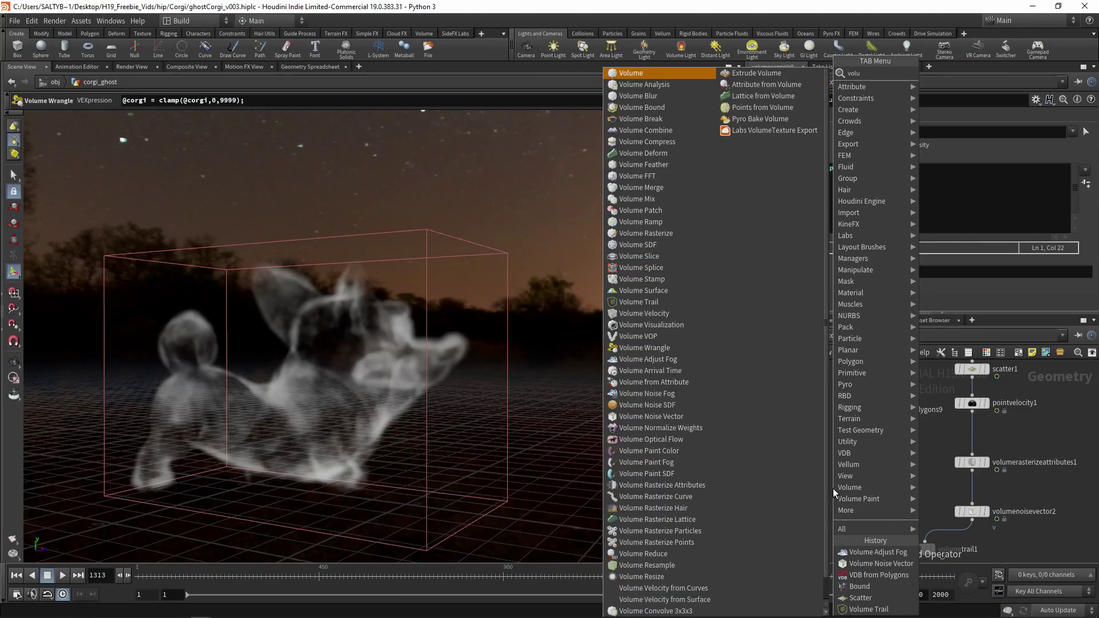
type("me fog")
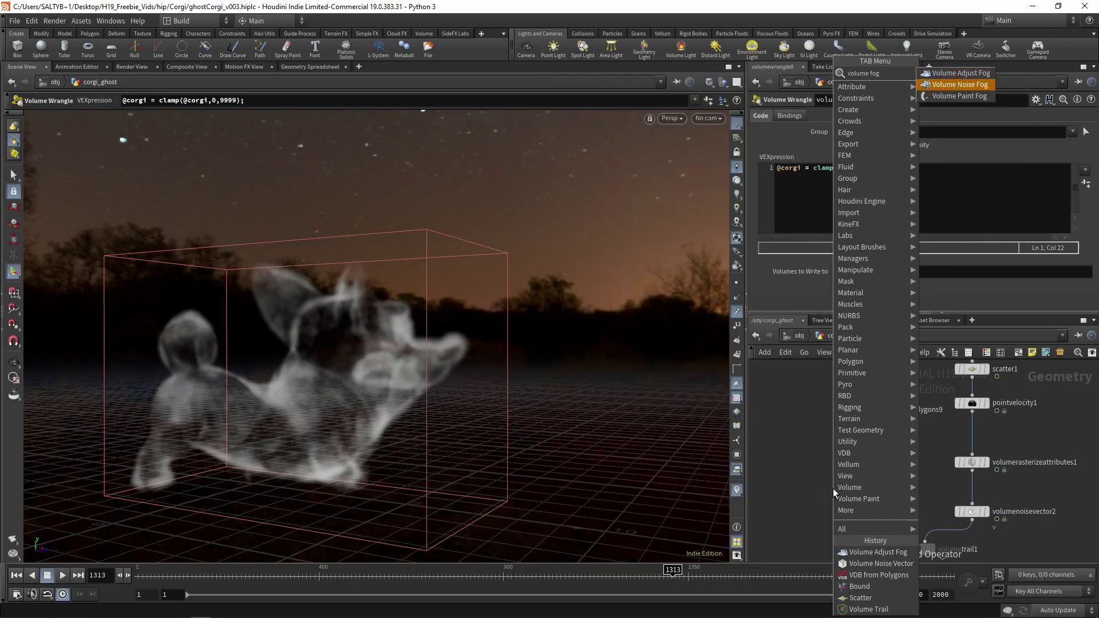
key("Return")
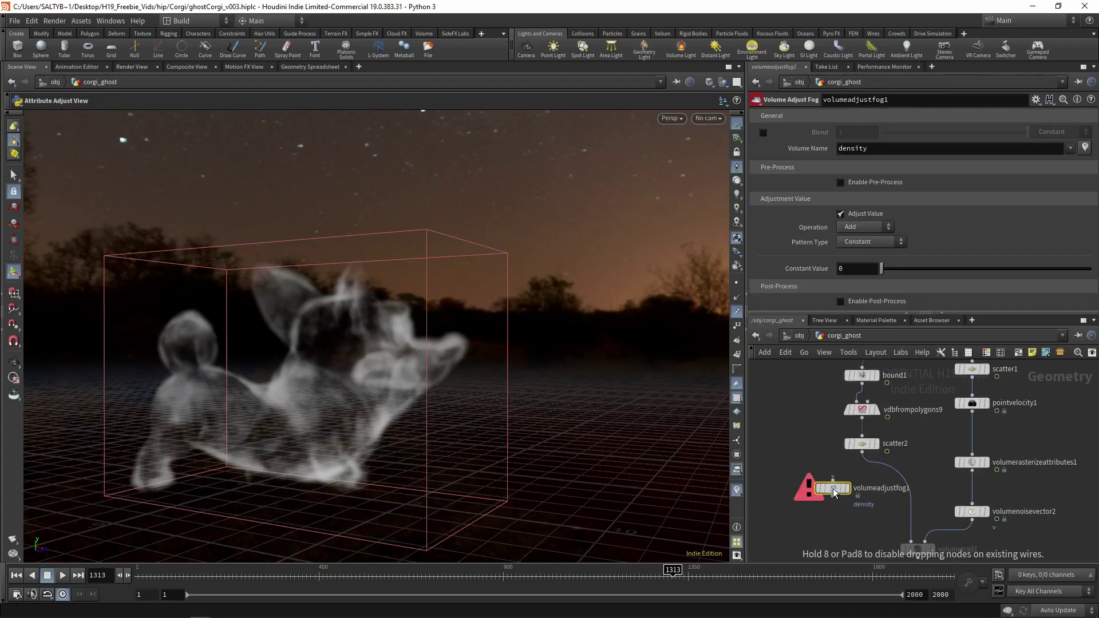
Wire volumeadjustfog1 to the output of volumewrangle9, place it clear of the bound1 branch and display it
scroll(858, 475, "up", 3)
left_click_drag(868, 492, 922, 442)
left_click(869, 523)
scroll(869, 498, "down", 3)
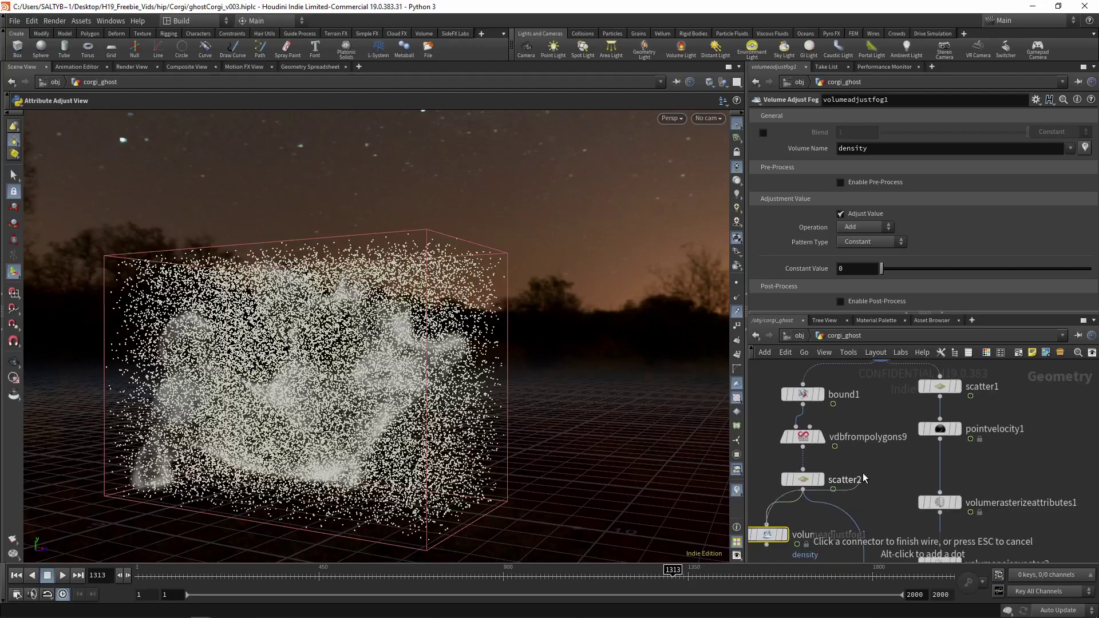
left_click(854, 304)
middle_click_drag(854, 482, 978, 444)
middle_click_drag(808, 435, 871, 451)
left_click_drag(871, 451, 832, 453)
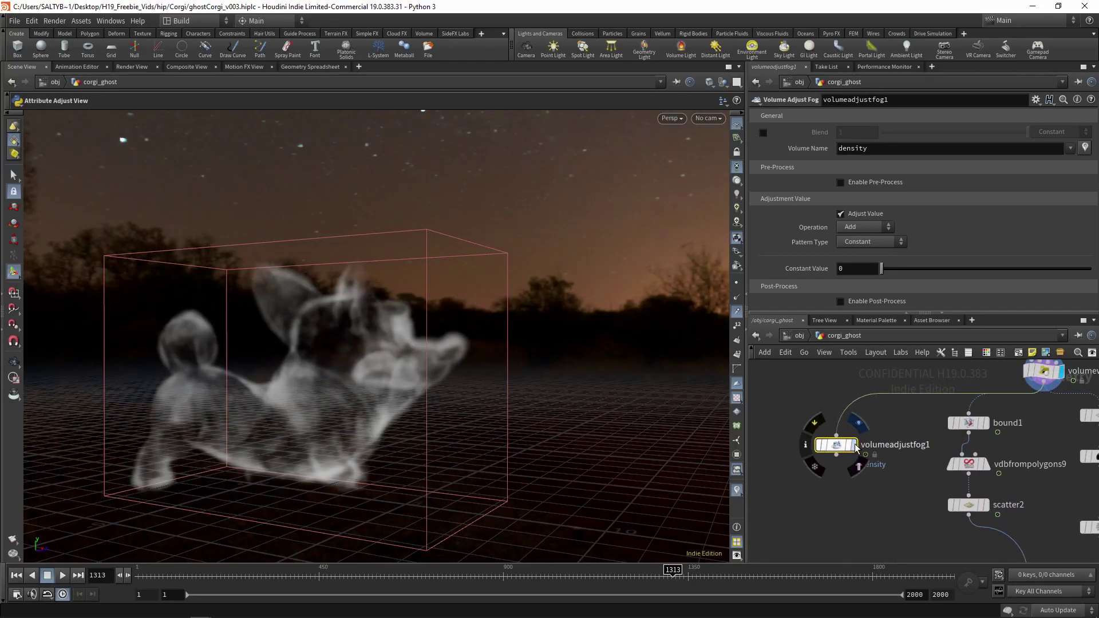
key("r")
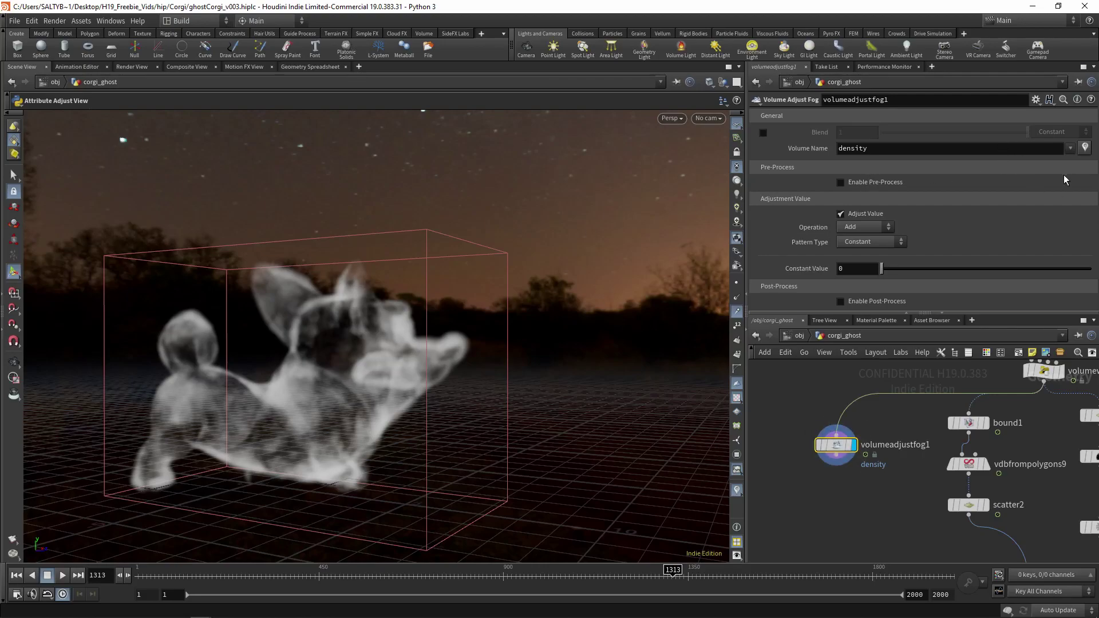
Review the Operation choices of volumeadjustfog1 and set its Pattern Type to Line
left_click(862, 229)
left_click(931, 231)
left_click(894, 243)
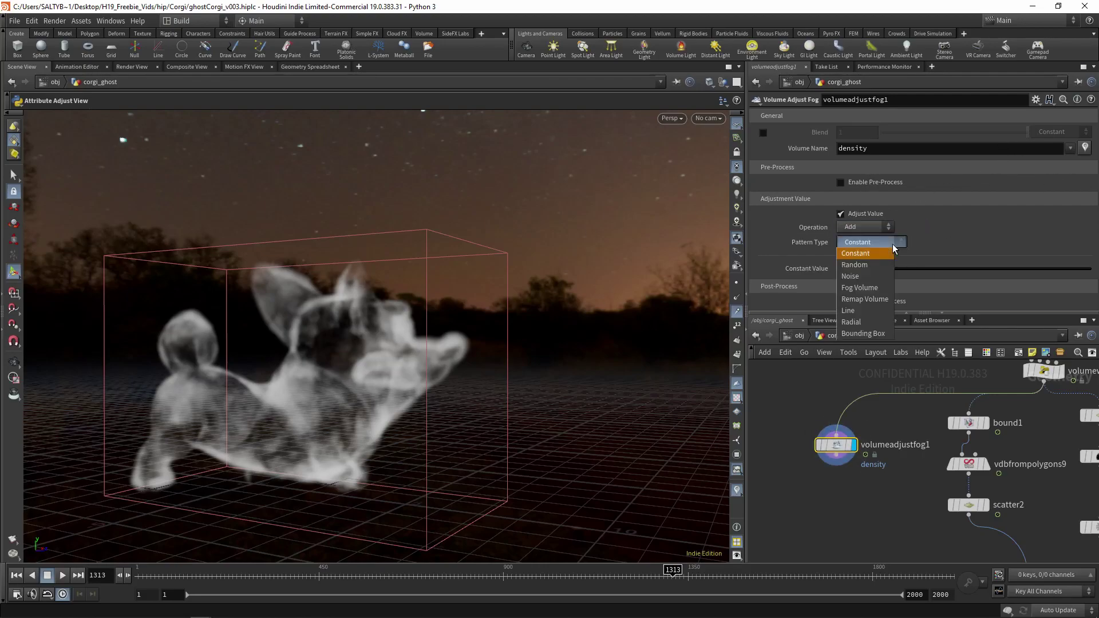
left_click(858, 310)
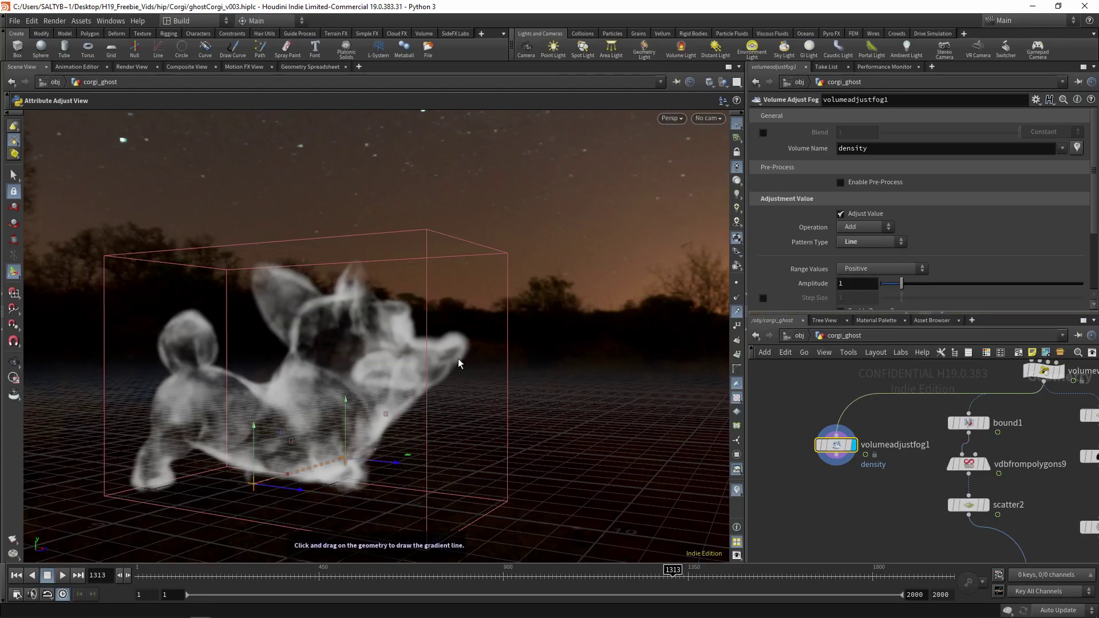
left_click_drag(407, 414, 497, 373, "alt")
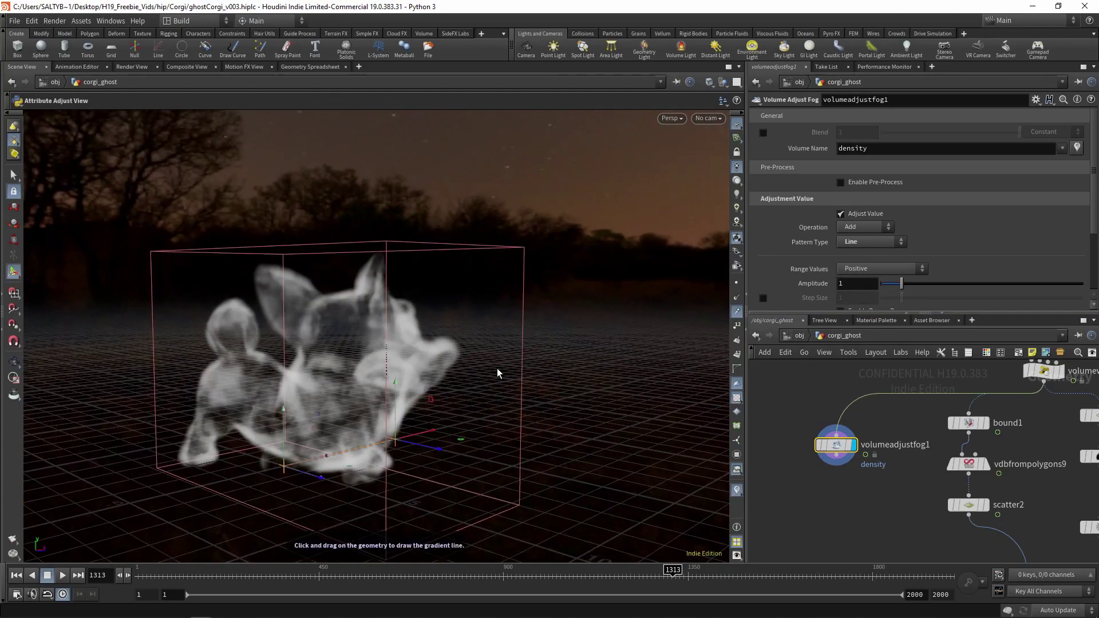
Set the Operation of volumeadjustfog1 to Multiply and its Volume Name to corgi
left_click(875, 228)
left_click(854, 275)
left_click(858, 149)
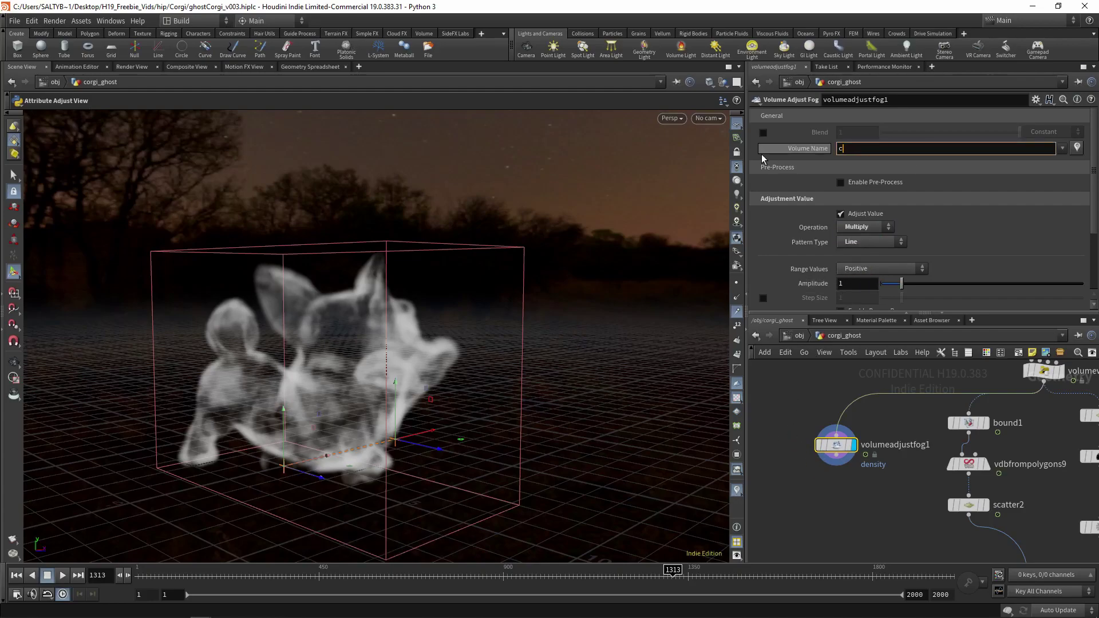
key("Return")
mouse_move(320, 400)
left_mouse_down("alt")
mouse_move(343, 418)
mouse_move(417, 428)
mouse_move(399, 442)
left_mouse_up("alt")
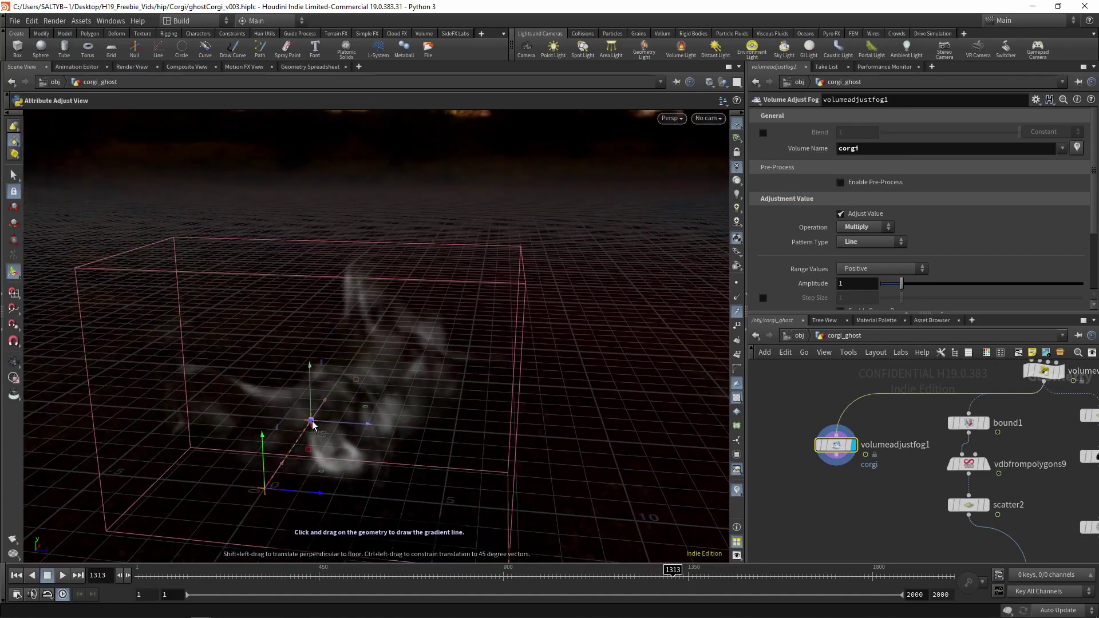
Reposition the start and end handles of the gradient line so it fades the fog from the corgi's body toward its head
mouse_move(264, 488)
left_mouse_down()
mouse_move(422, 483)
mouse_move(430, 495)
mouse_move(454, 434)
mouse_move(422, 400)
mouse_move(424, 284)
left_mouse_up()
left_click_drag(324, 477, 363, 461, "alt")
left_click_drag(329, 506, 347, 434)
key("Escape")
mouse_move(421, 431)
left_mouse_down()
mouse_move(341, 441)
mouse_move(462, 436)
left_mouse_up()
key("Return")
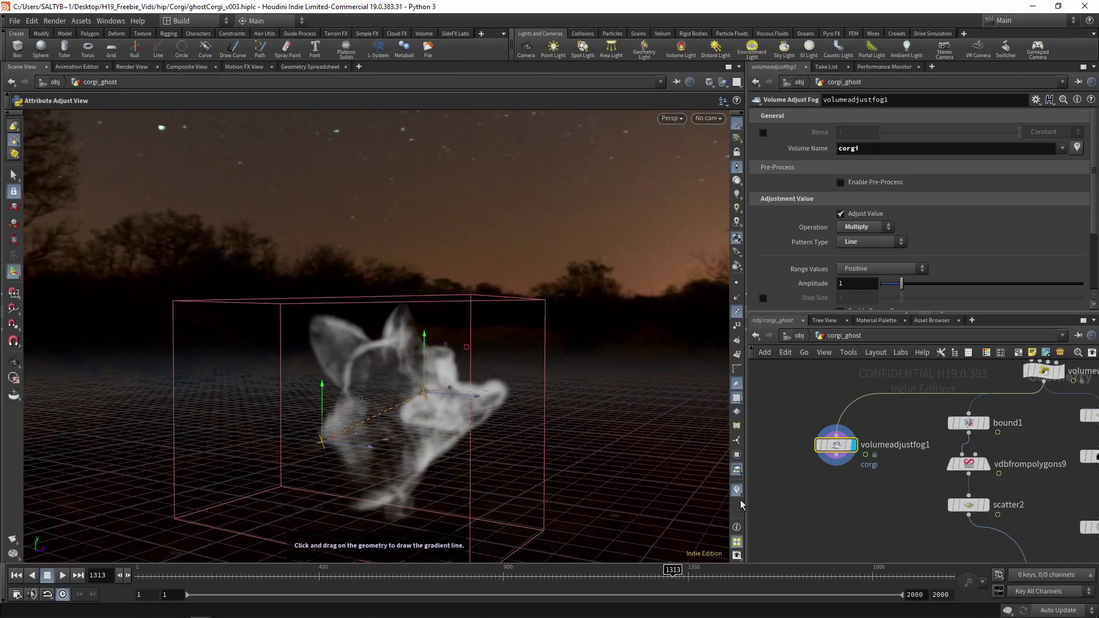
Set the Pattern Type to Radial and fit a smaller radial guide around the corgi's neck and chest
mouse_move(367, 423)
left_mouse_down("alt")
mouse_move(409, 357)
mouse_move(422, 385)
mouse_move(309, 372)
mouse_move(351, 362)
mouse_move(311, 375)
mouse_move(353, 378)
left_mouse_up("alt")
left_click(870, 241)
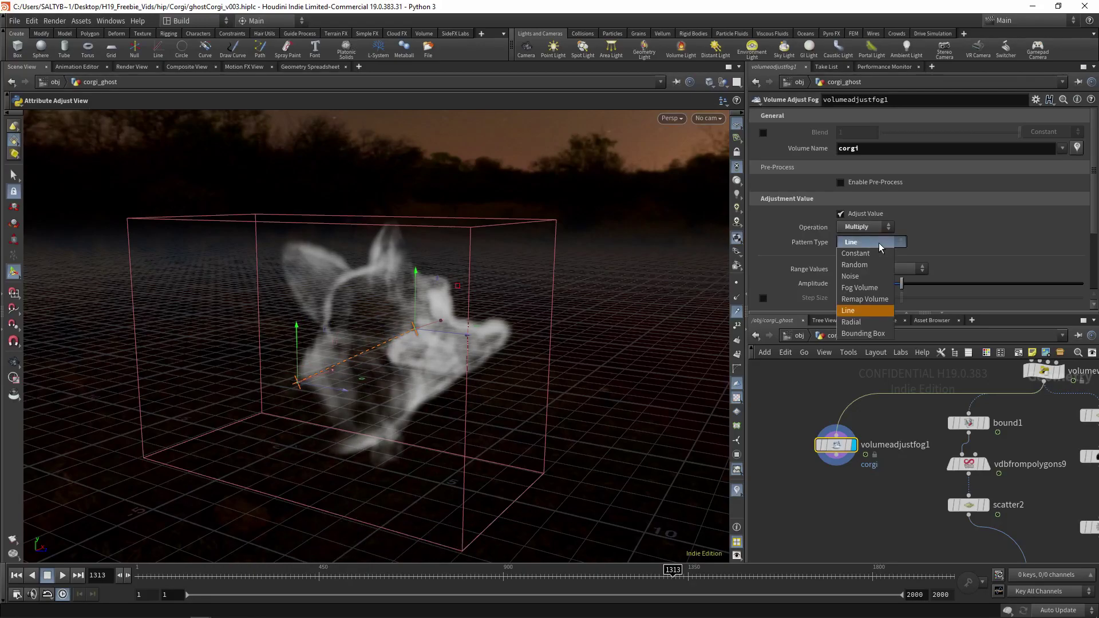
left_click(851, 321)
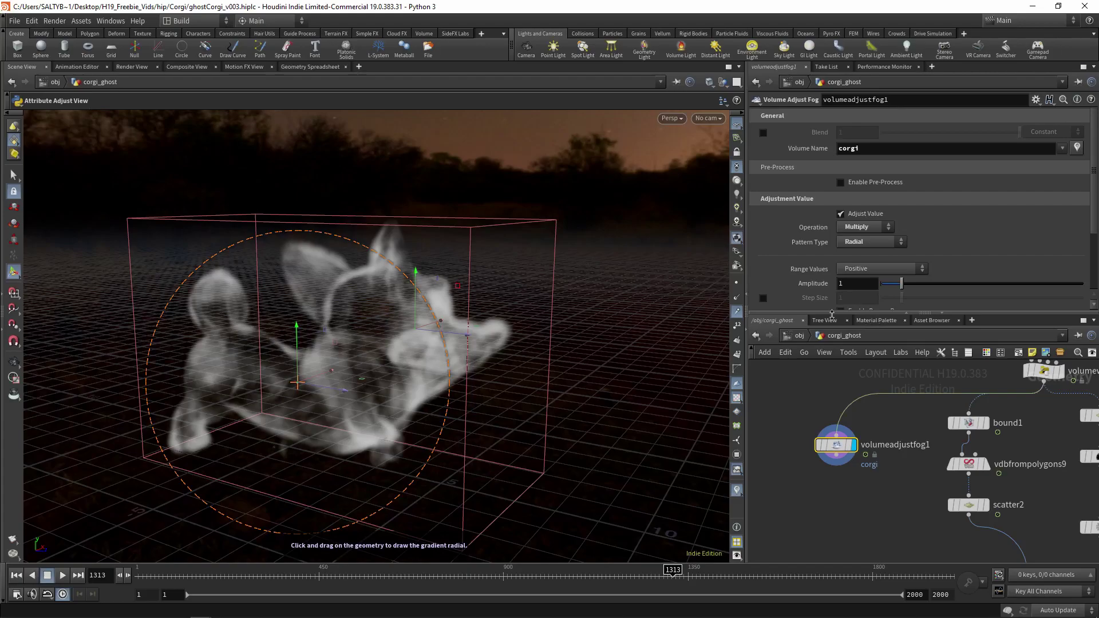
key("Escape")
left_click_drag(321, 366, 447, 394)
key("Escape")
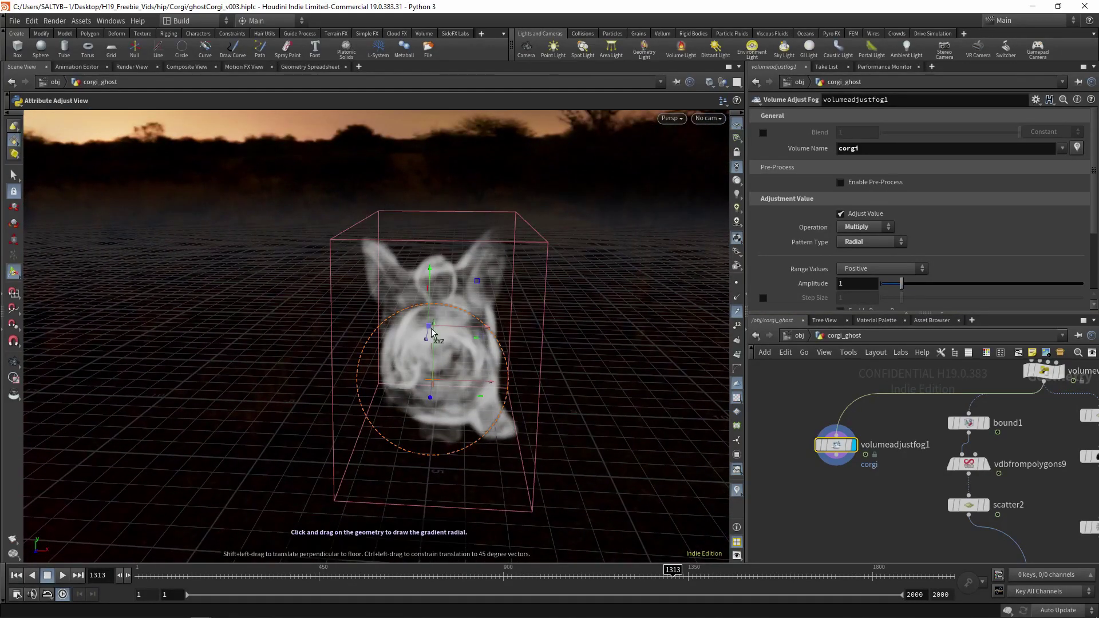
left_click_drag(452, 295, 399, 367)
key("Return")
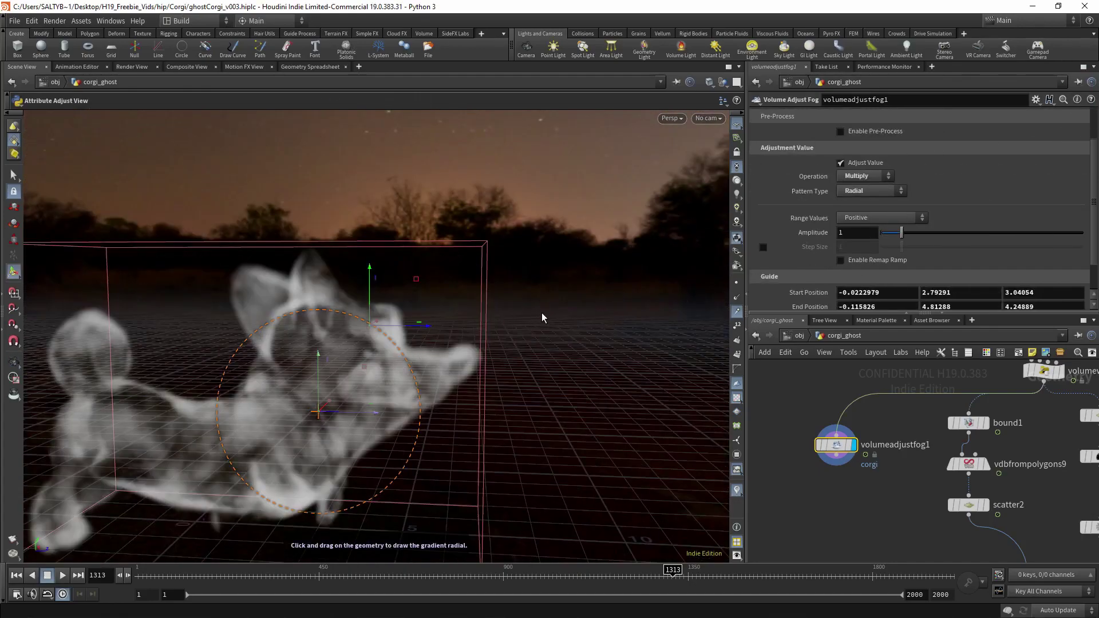
Enable the Remap Ramp and shape it to stay full from the center and fall to zero near the radial's edge
left_click(868, 261)
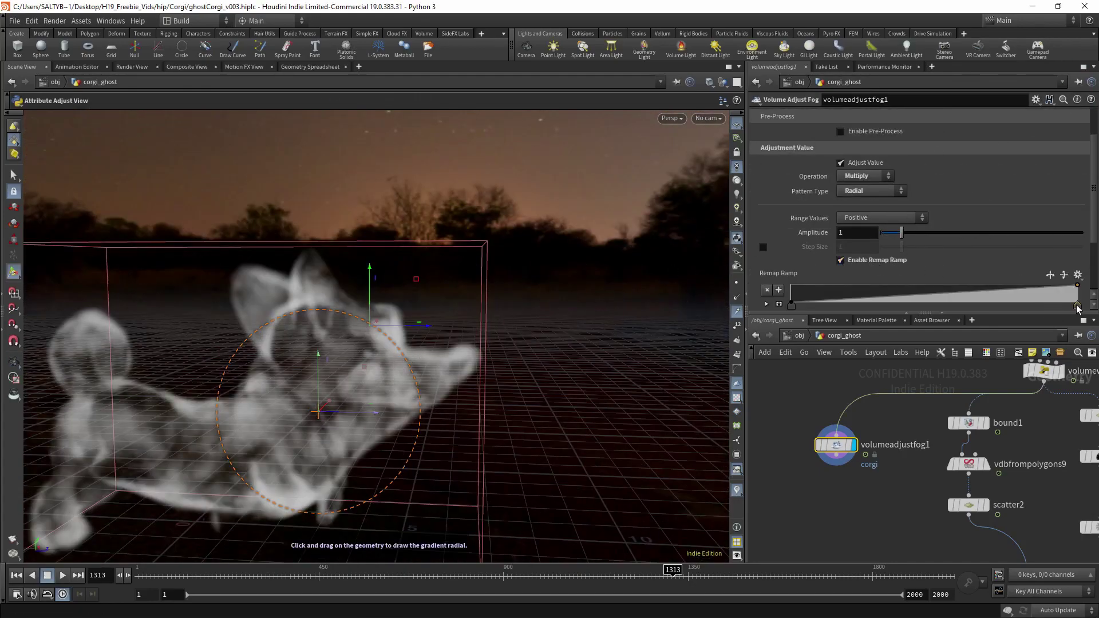
left_click_drag(968, 310, 1077, 305)
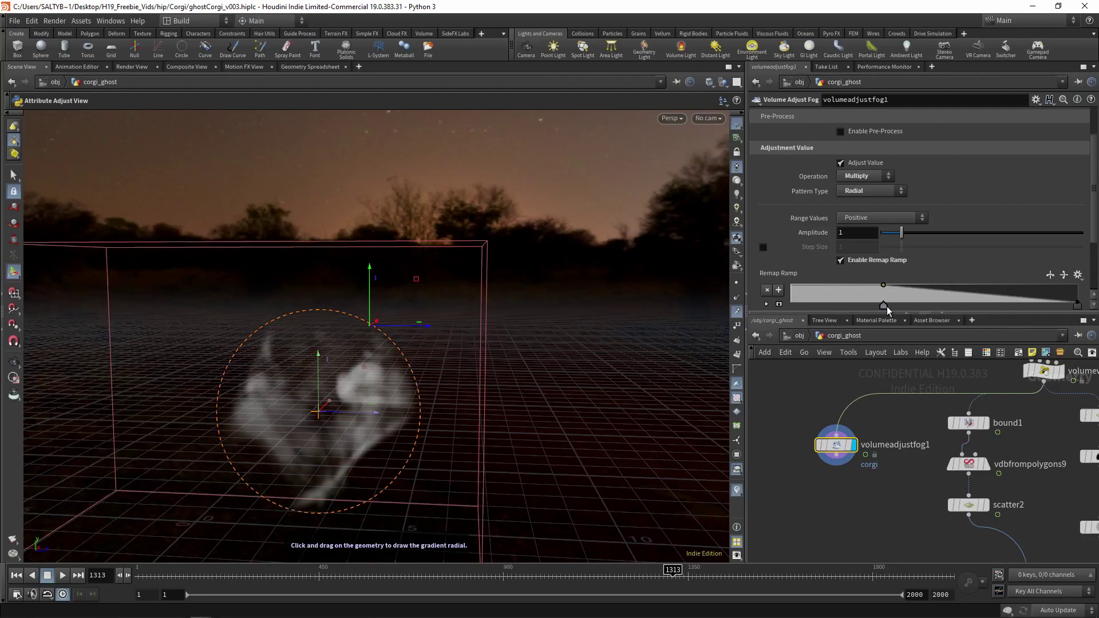
left_click_drag(891, 310, 1024, 307)
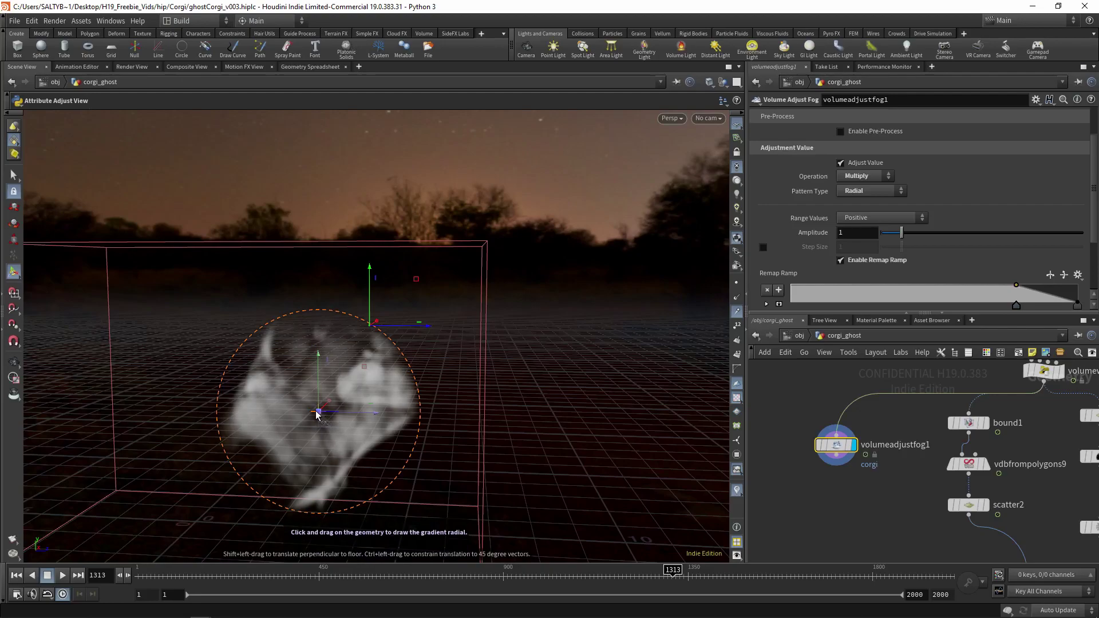
Move the radial guide forward onto the corgi's muzzle, undoing the first placement and dismissing the error dialog
left_click_drag(316, 414, 403, 315)
key("ctrl+z")
left_click_drag(319, 410, 396, 360)
left_click_drag(402, 318, 361, 382)
left_click(400, 419)
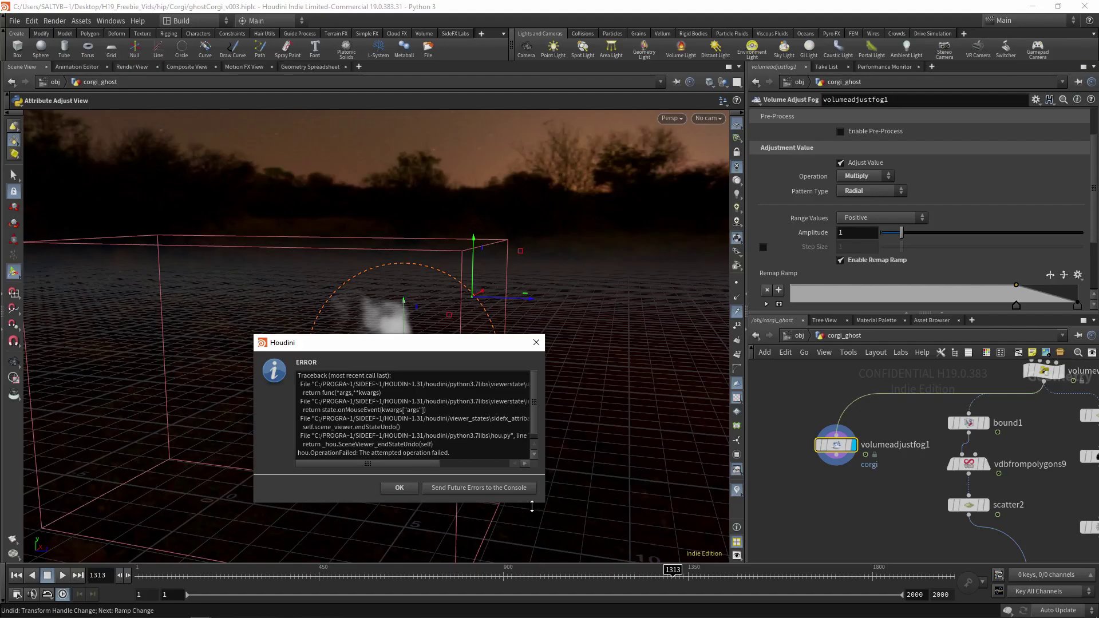
left_click(400, 487)
key("Escape")
left_click_drag(375, 344, 522, 296)
key("Return")
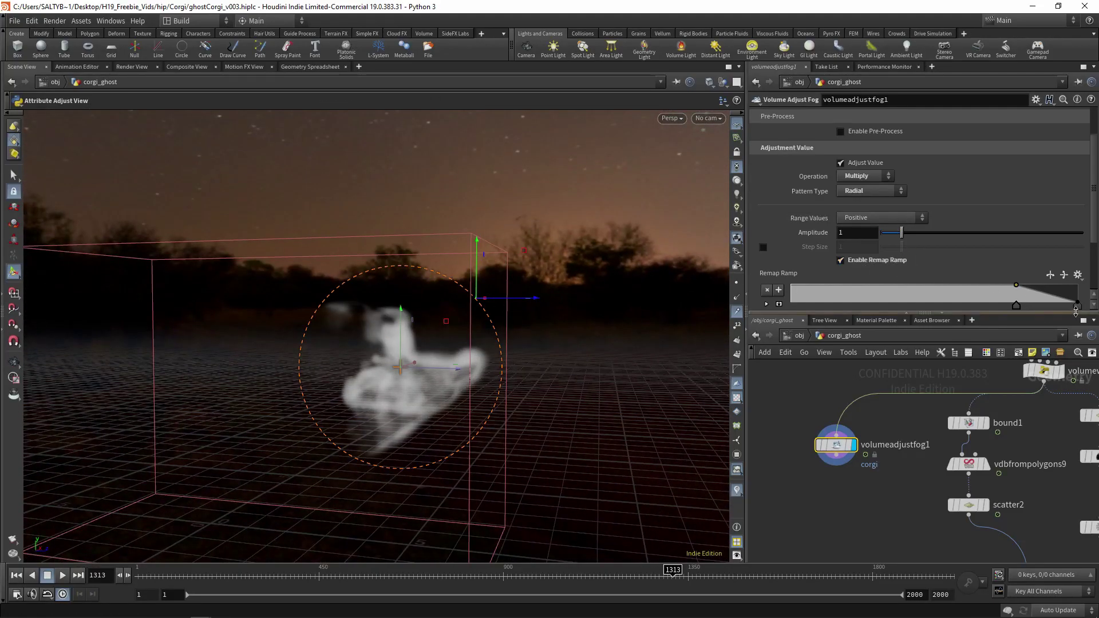
Reverse the Remap Ramp so the radial cuts fog away inside it, and shift the guide forward over the snout
left_click_drag(1074, 306, 982, 309)
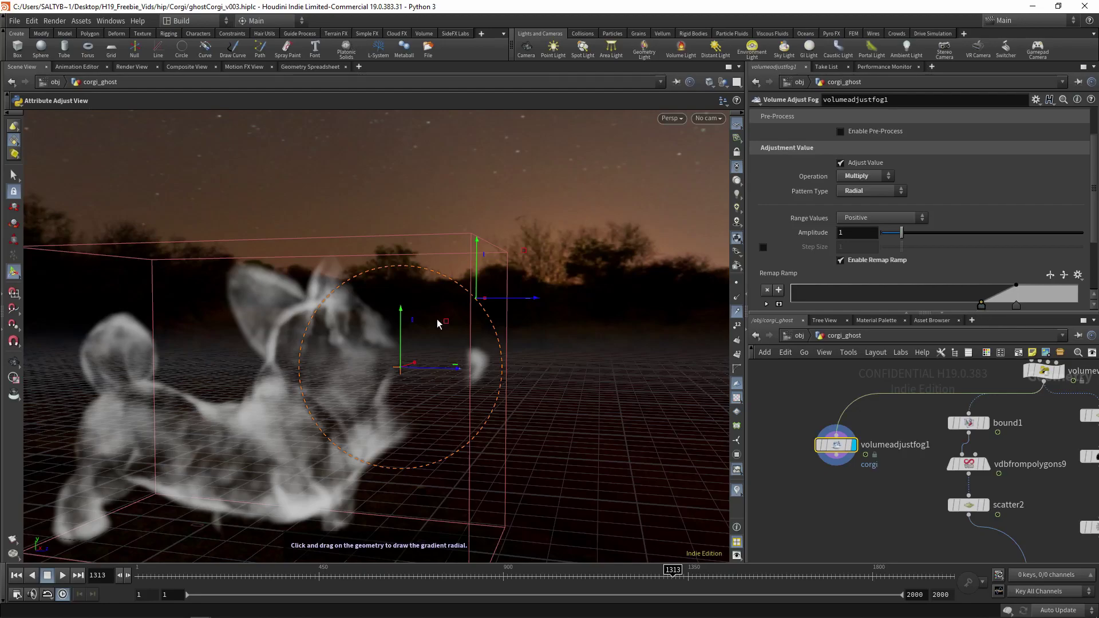
left_click_drag(420, 326, 454, 324, "alt")
left_click_drag(421, 368, 479, 371)
left_click_drag(478, 294, 498, 280)
key("Escape")
left_click_drag(390, 341, 385, 311)
key("Return")
left_click_drag(495, 344, 412, 400, "alt")
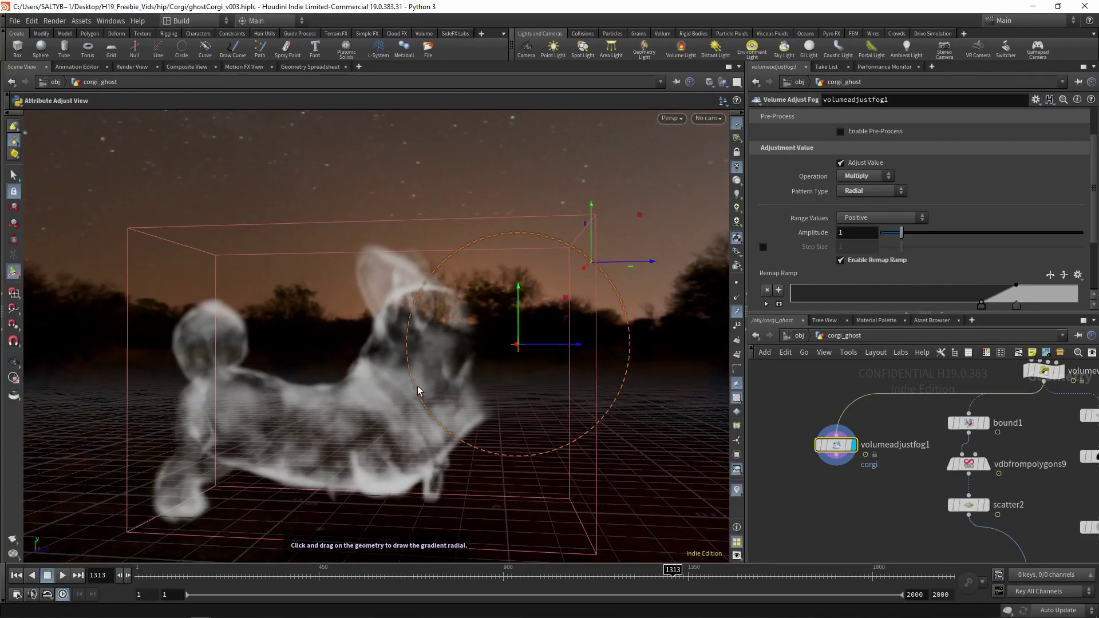
Reference the guide's Start Position to the point attribute P of Import_Ghost_Corgi through scene data
scroll(1049, 242, "down", 3)
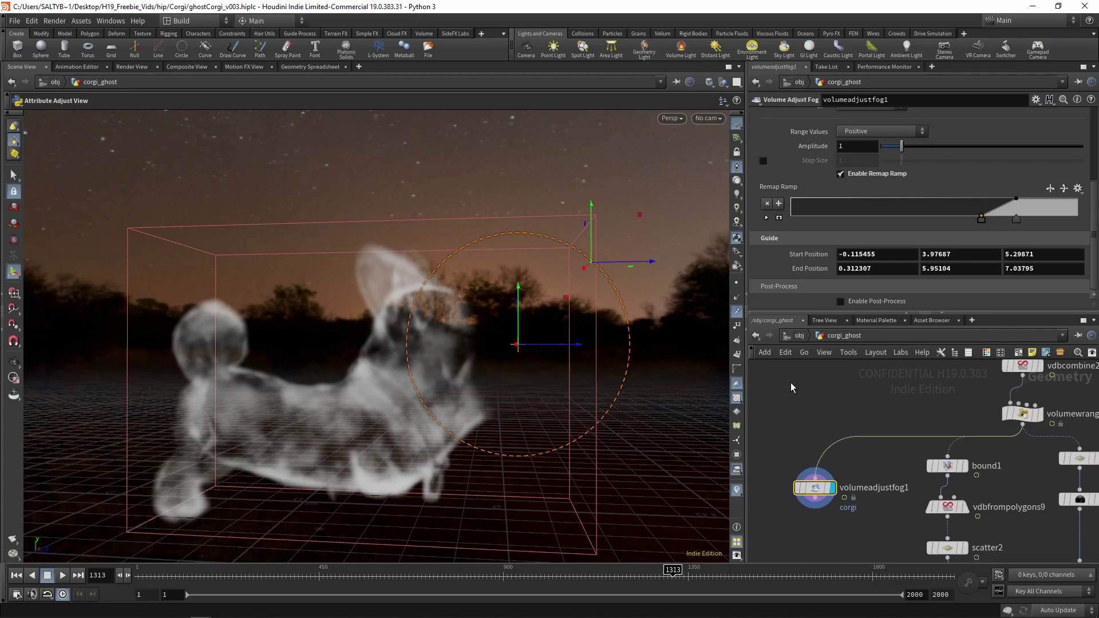
right_click(809, 255)
mouse_move(861, 311)
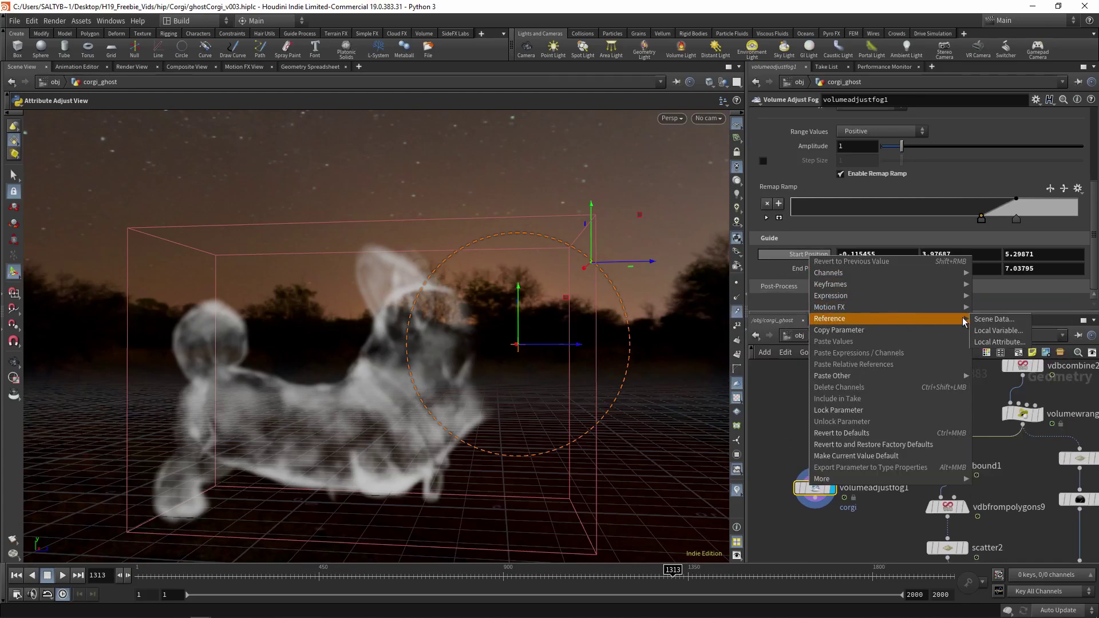
left_click(1001, 320)
middle_click_drag(801, 418, 862, 508)
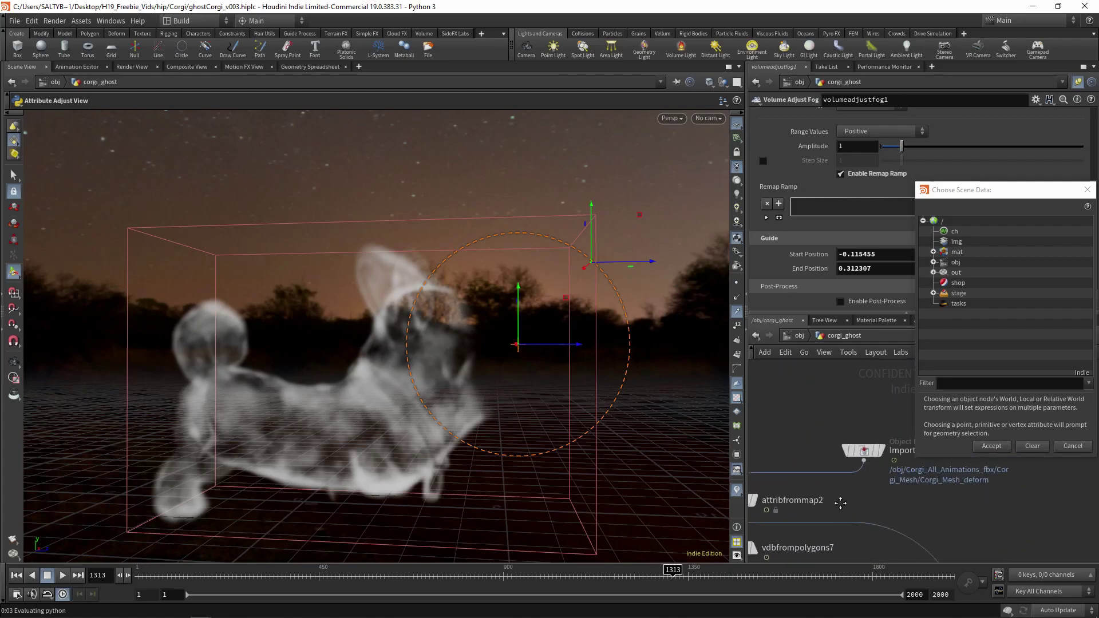
left_click(830, 466)
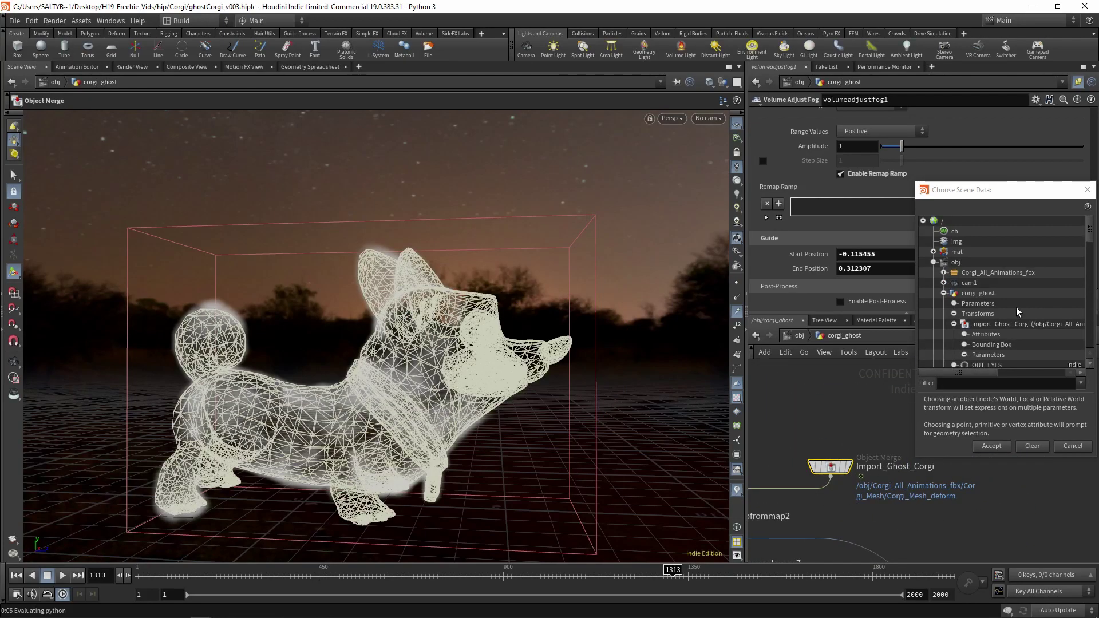
left_click(965, 334)
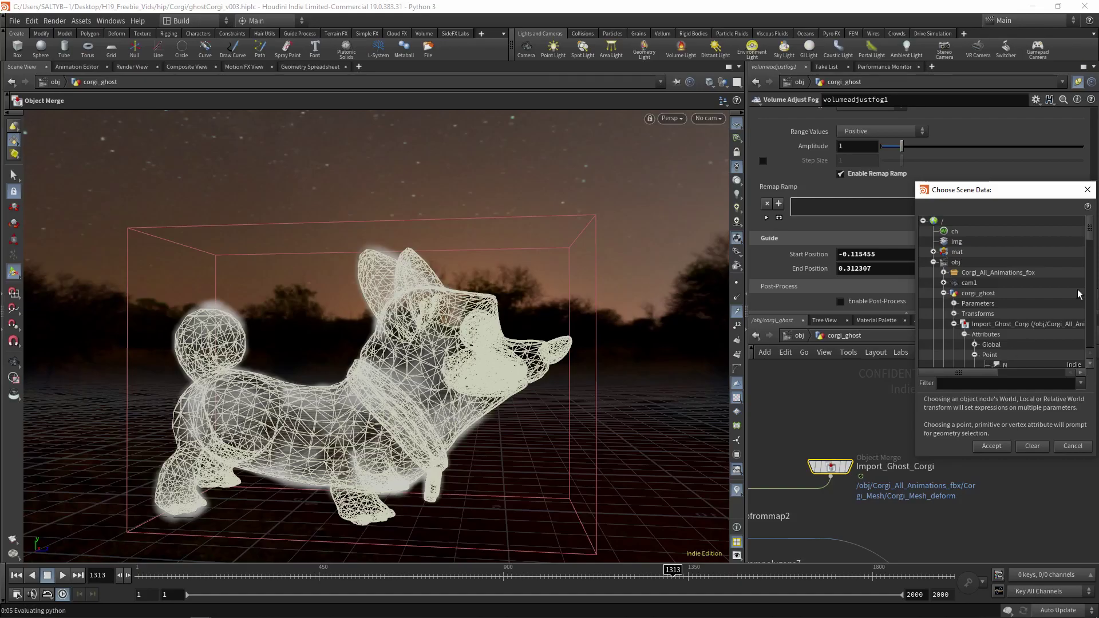
scroll(1089, 241, "down", 3)
left_click(1004, 302)
left_click(991, 445)
Pick a point on top of the corgi mesh's snout as the source of the P attribute and accept it
left_click_drag(515, 332, 617, 337)
scroll(616, 337, "up", 5)
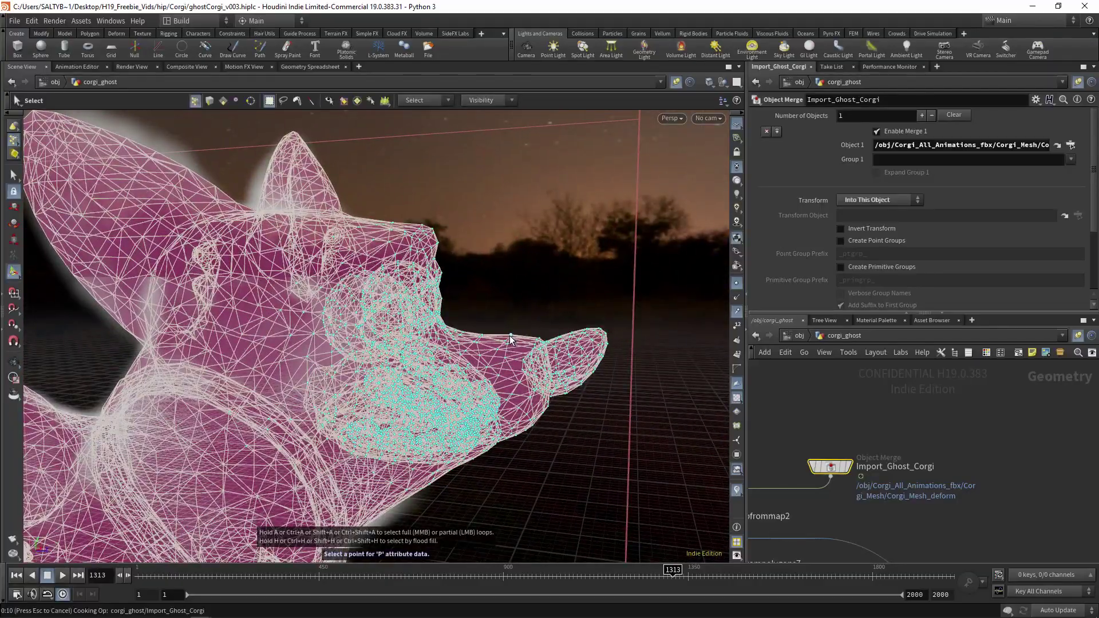
key("Escape")
scroll(572, 332, "up", 5)
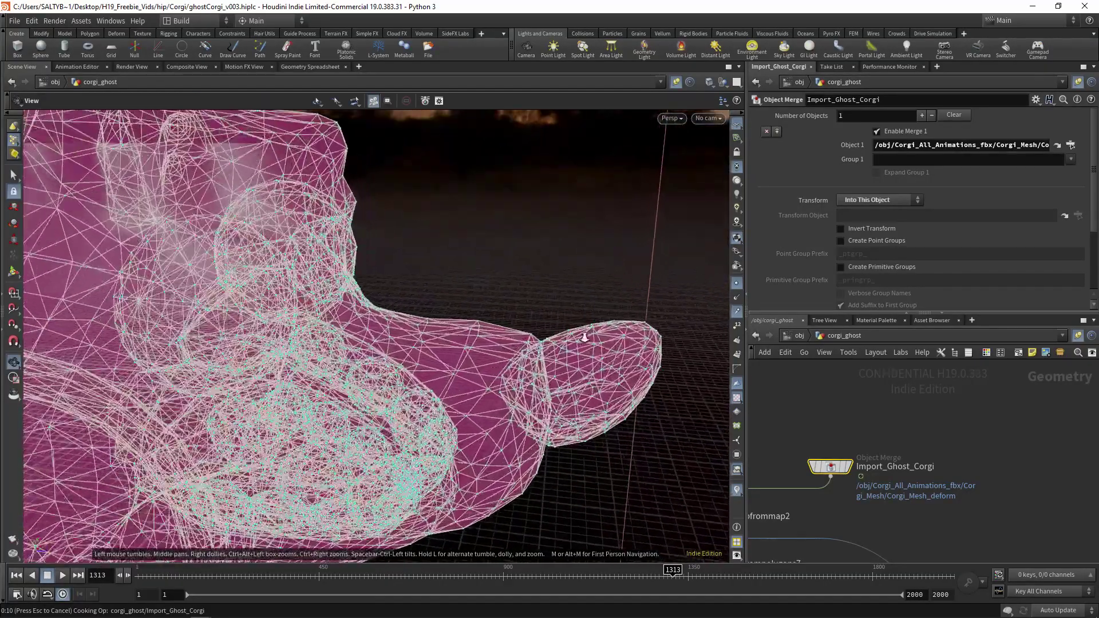
scroll(601, 337, "up", 2)
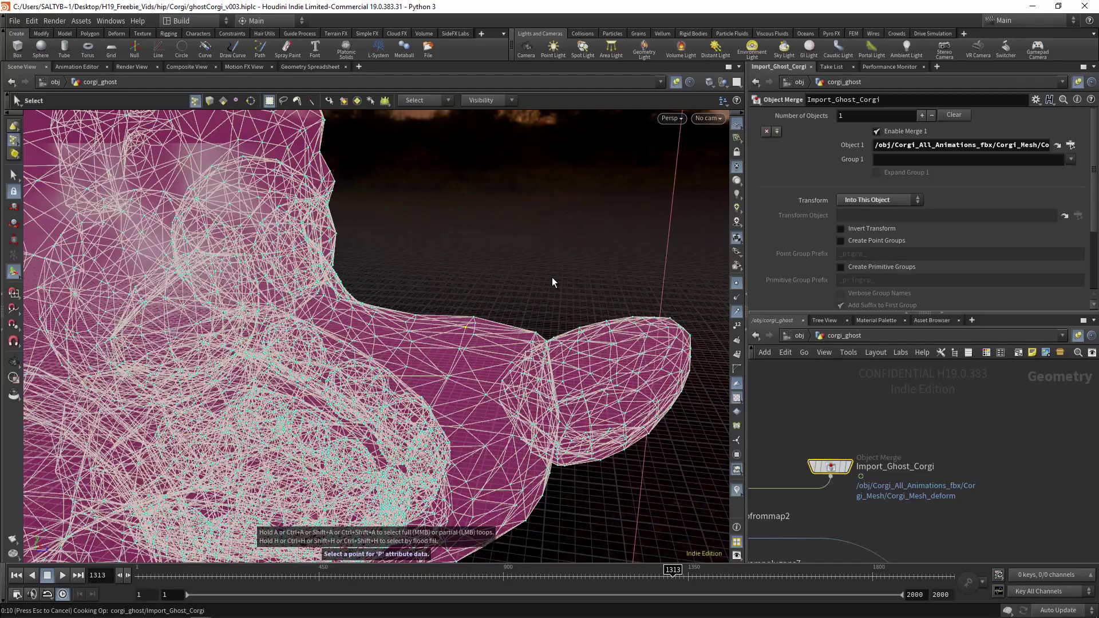
scroll(1015, 441, "down", 3)
middle_click(901, 477)
scroll(847, 458, "up", 4)
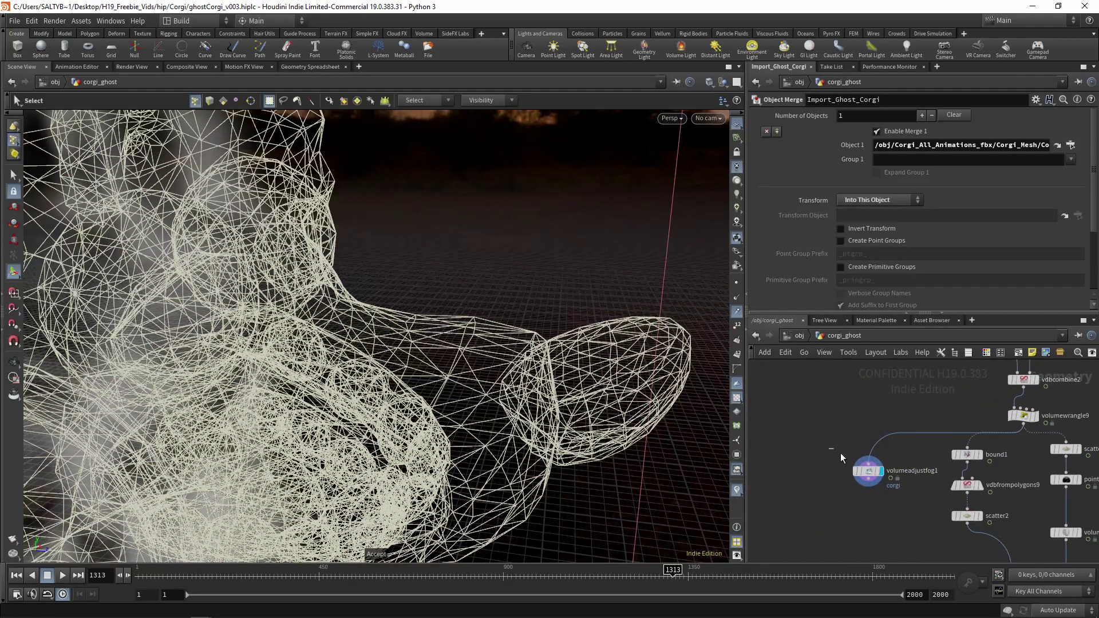
Select volumeadjustfog1 and examine its referenced Start Position and the radial cutout around the corgi's snout
left_click(866, 470)
scroll(429, 368, "up", 3)
left_click_drag(539, 356, 459, 385)
key("Return")
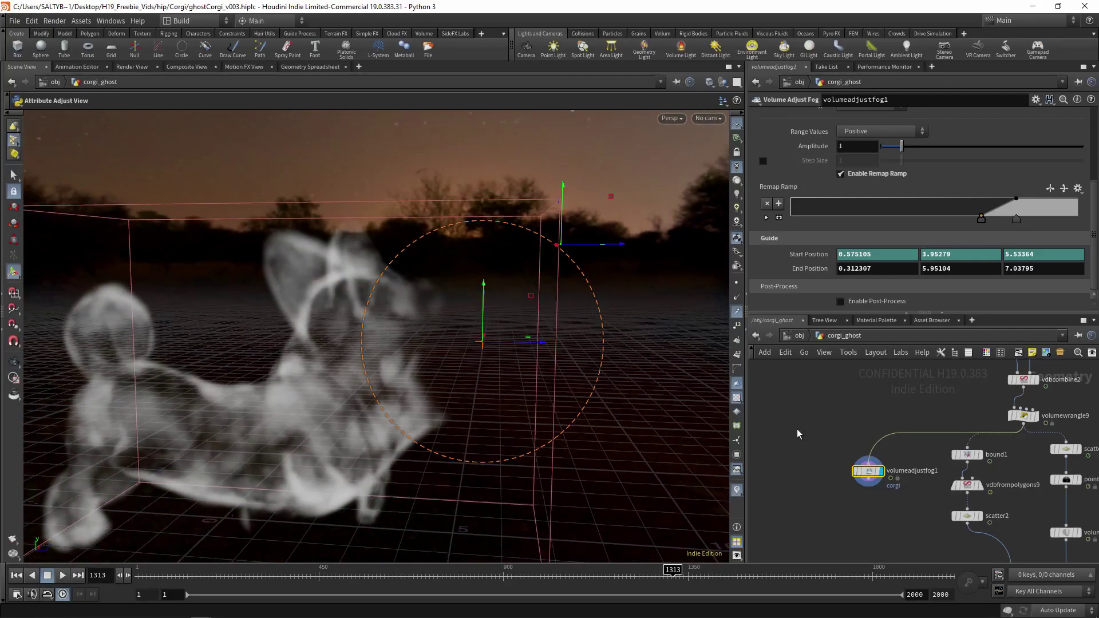
Link the guide's End Position to its Start Position with relative references, and save the scene file
right_click(802, 252)
right_click(801, 269)
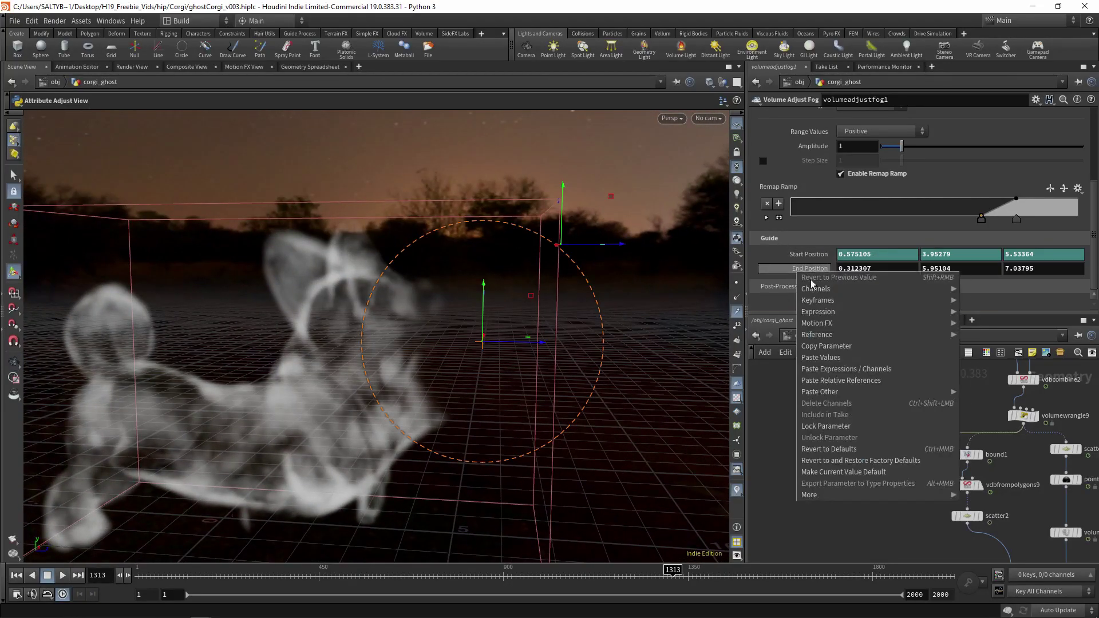
left_click(852, 381)
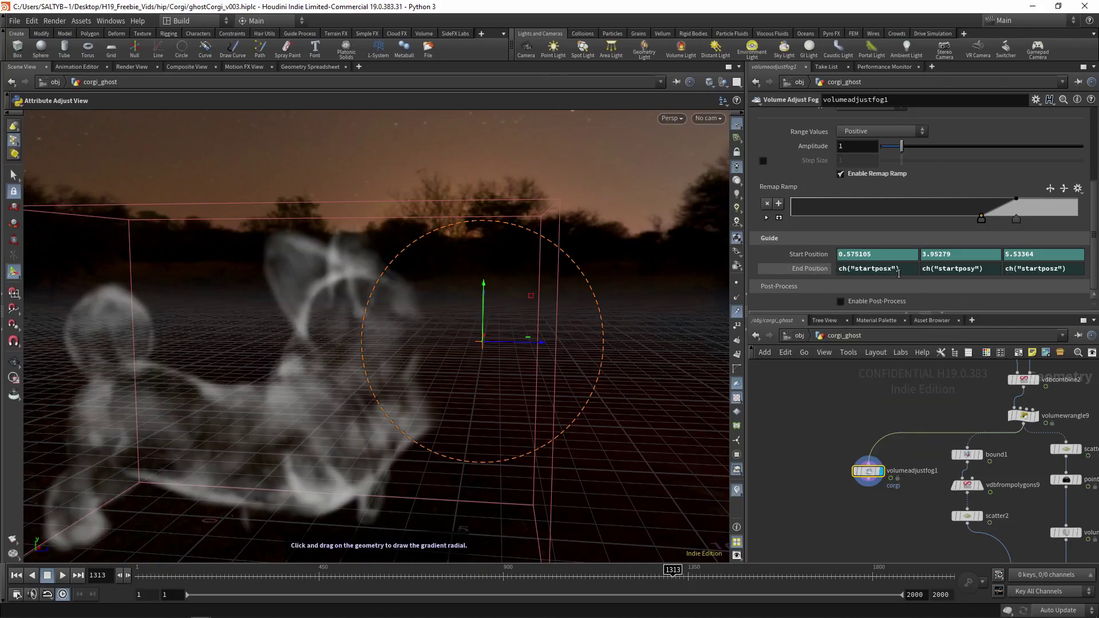
key("ctrl+s")
Try offsetting the End Position's Z reference by +1, examine the effect at the corgi's snout, and undo it
left_click(1066, 269)
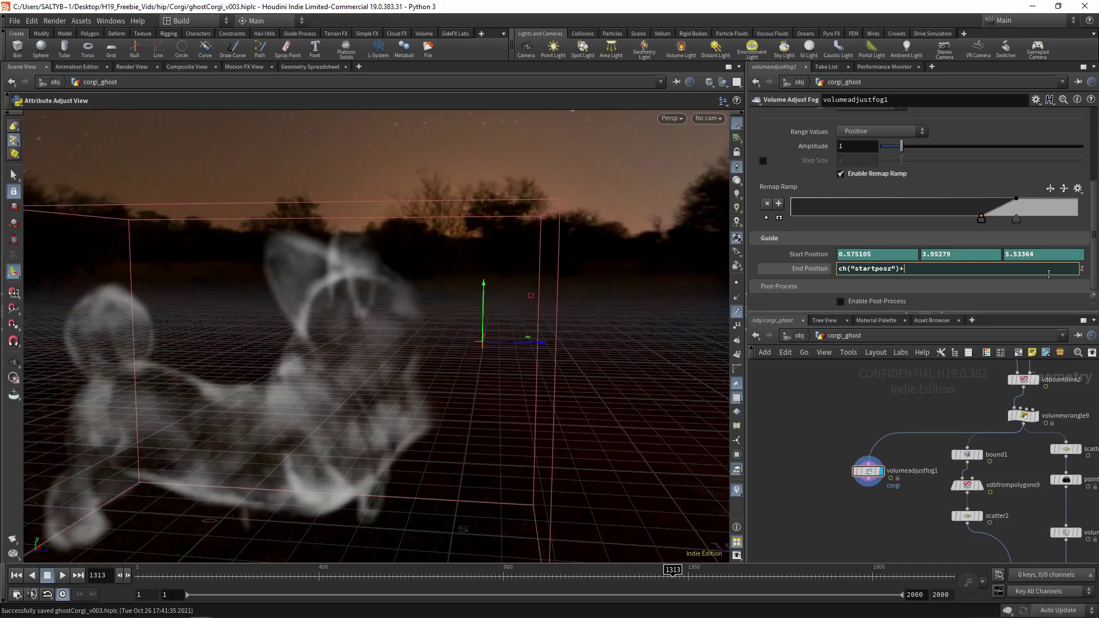
type("+1")
key("Return")
key("Escape")
left_click_drag(565, 363, 493, 424)
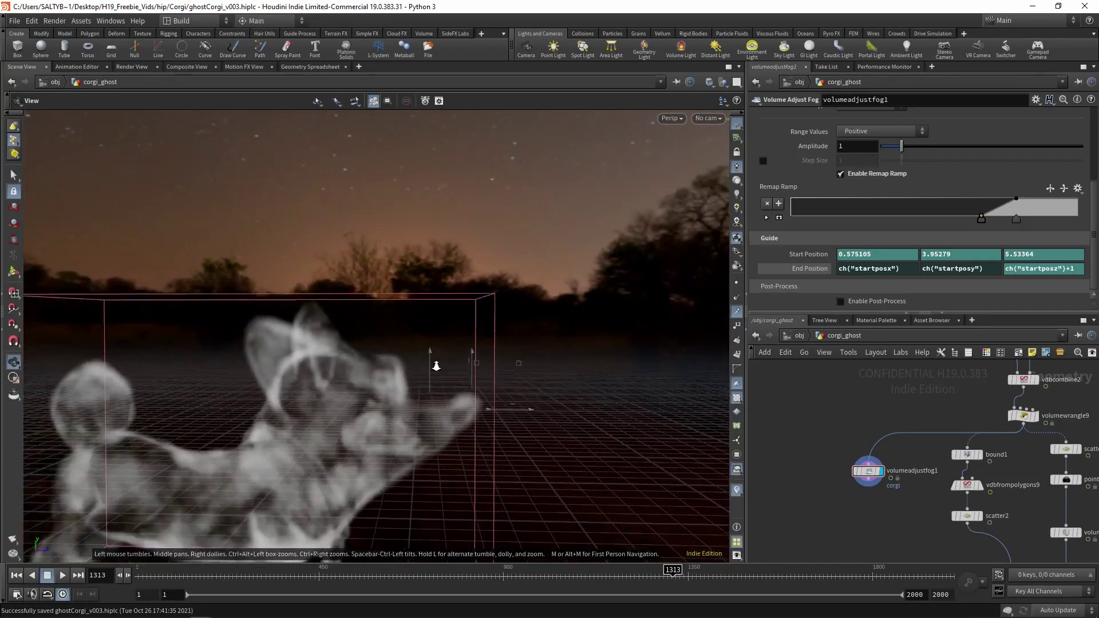
key("ctrl+z")
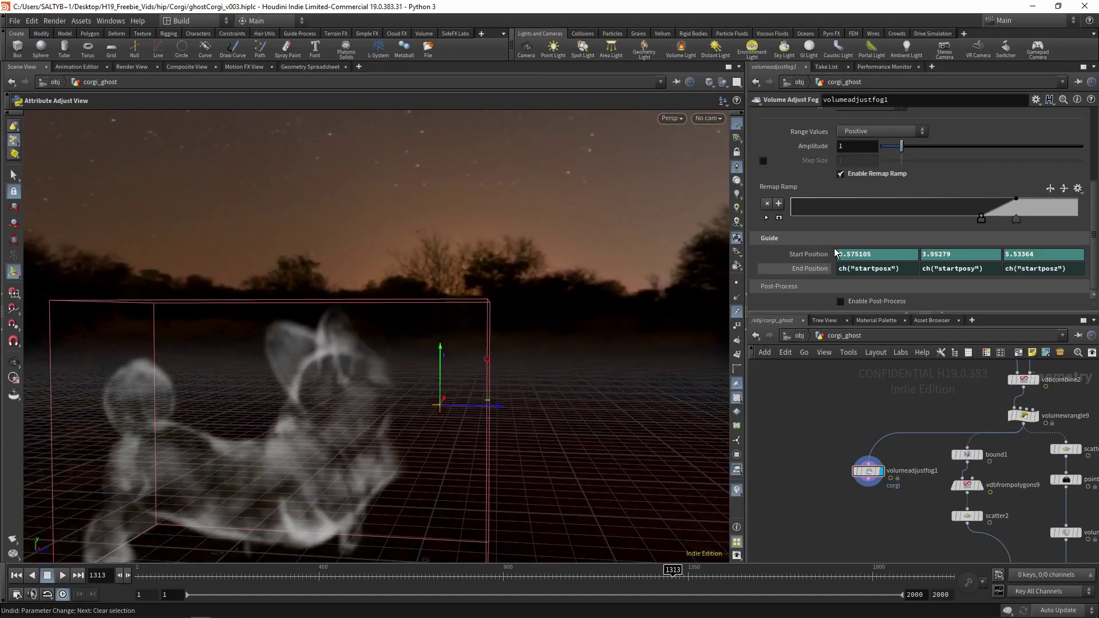
Compare the corgi volume under the Constant pattern type, and return the Pattern Type to Radial
key("Escape")
left_click_drag(441, 395, 460, 377)
key("Return")
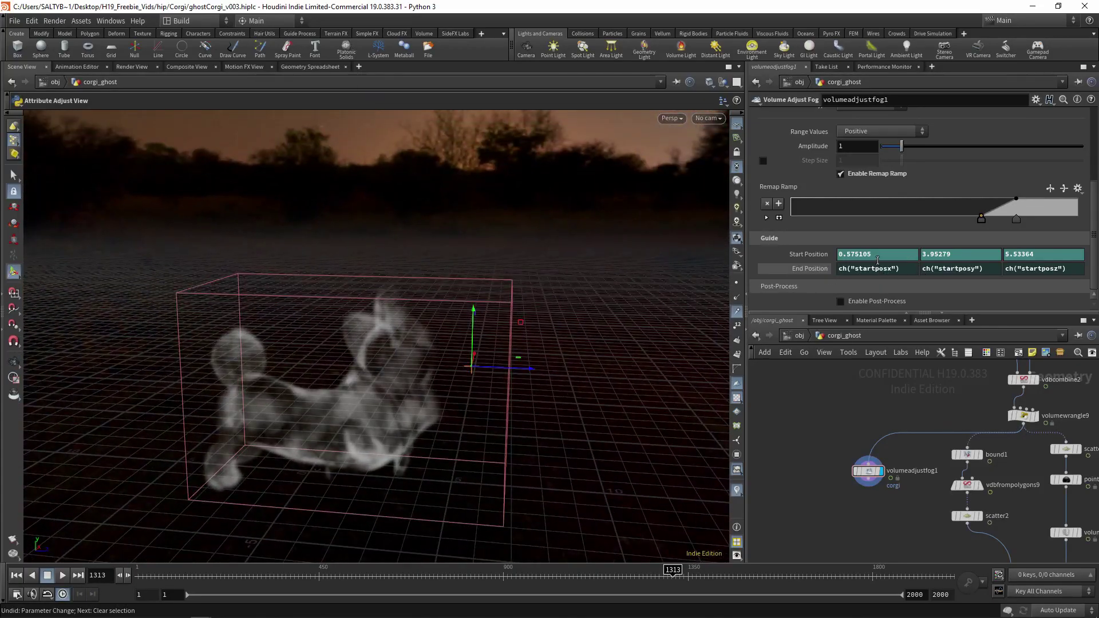
scroll(893, 263, "up", 5)
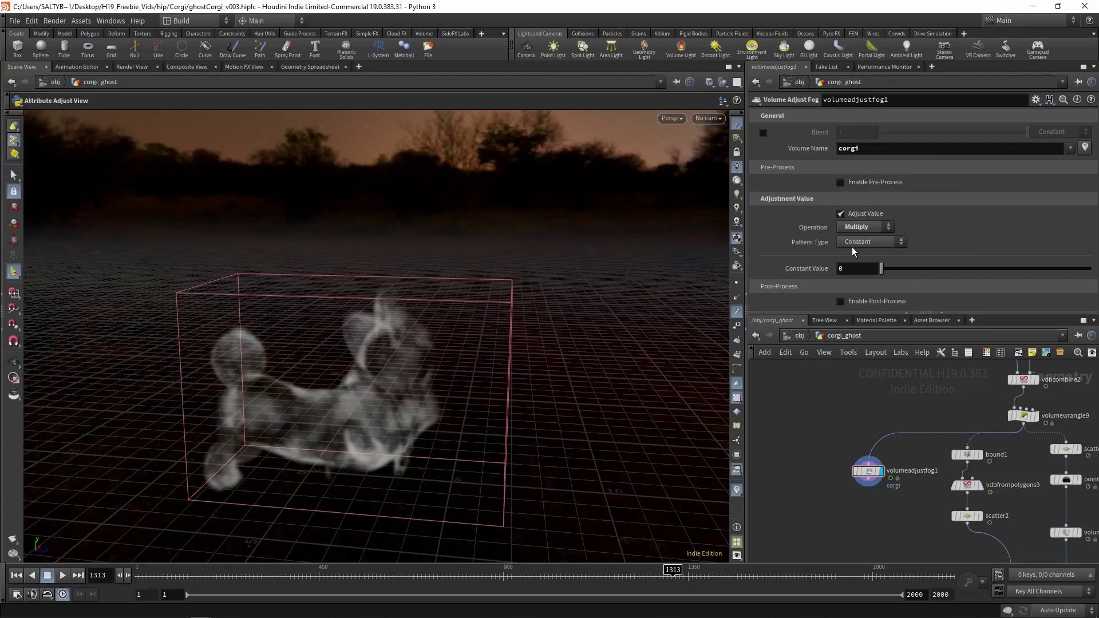
key("Escape")
left_click_drag(471, 367, 501, 306)
key("Return")
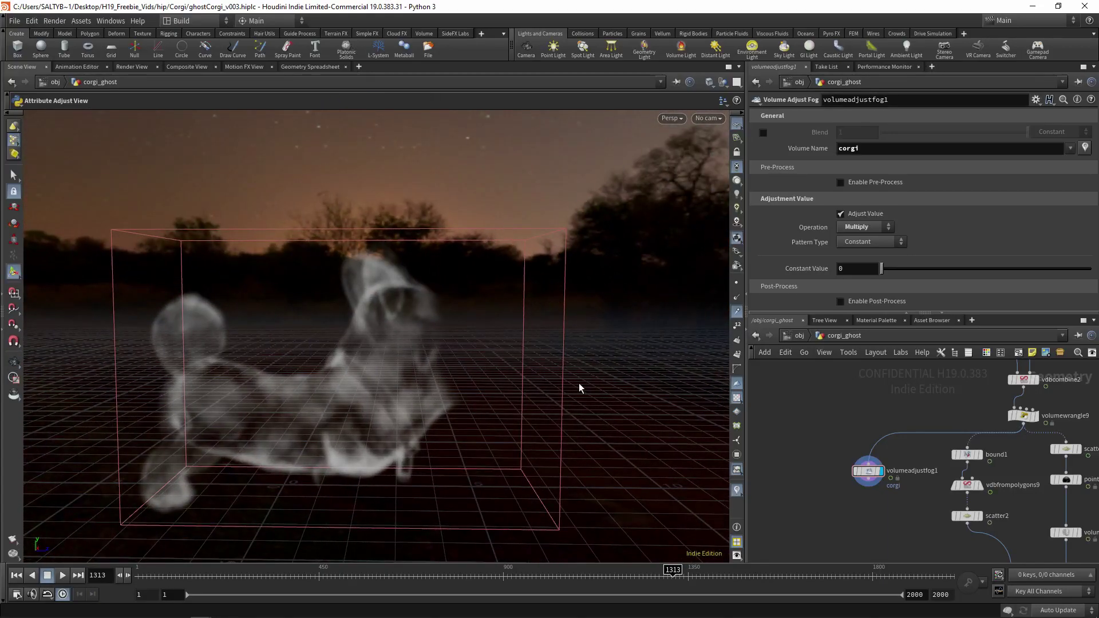
left_click(888, 240)
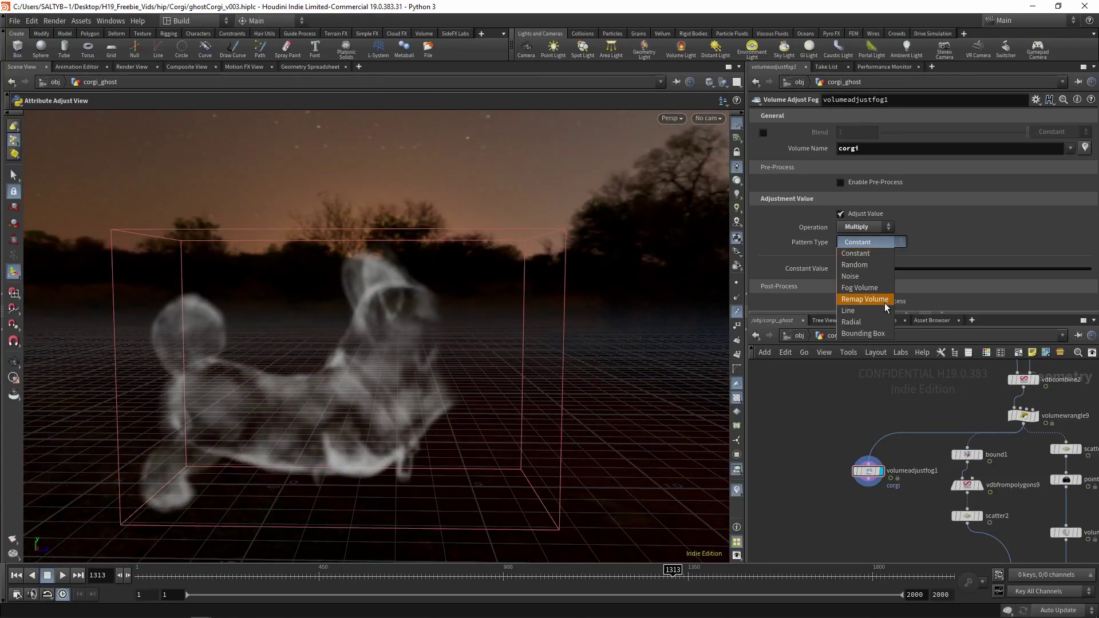
left_click(855, 322)
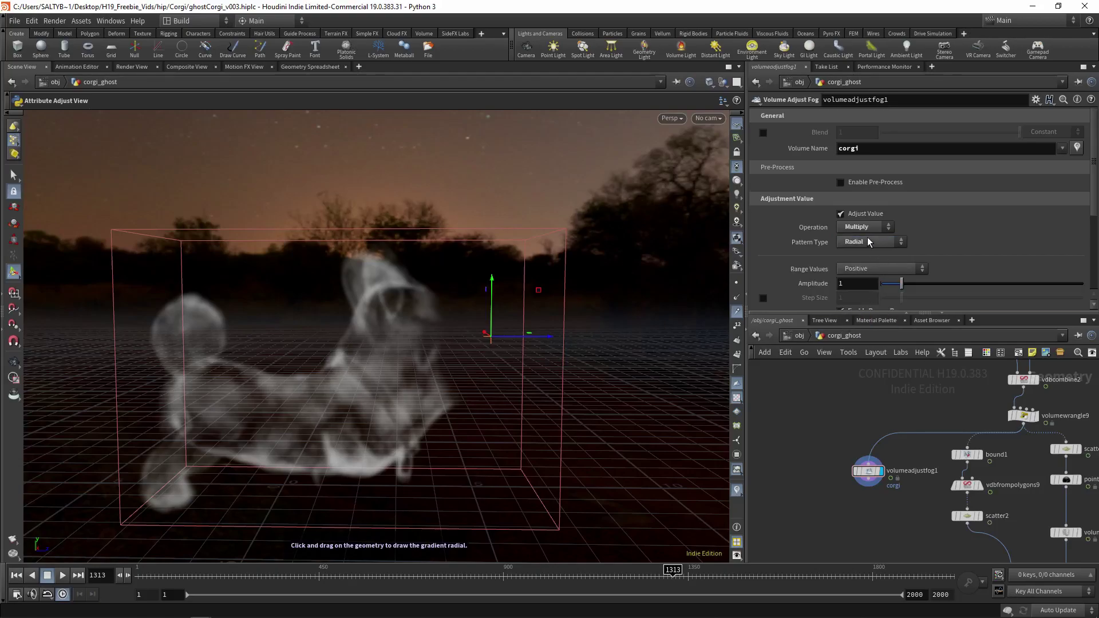
Delete volumeadjustfog1 and add a fresh Volume Adjust Fog node in its place, fed by volumewrangle9
scroll(893, 441, "up", 2)
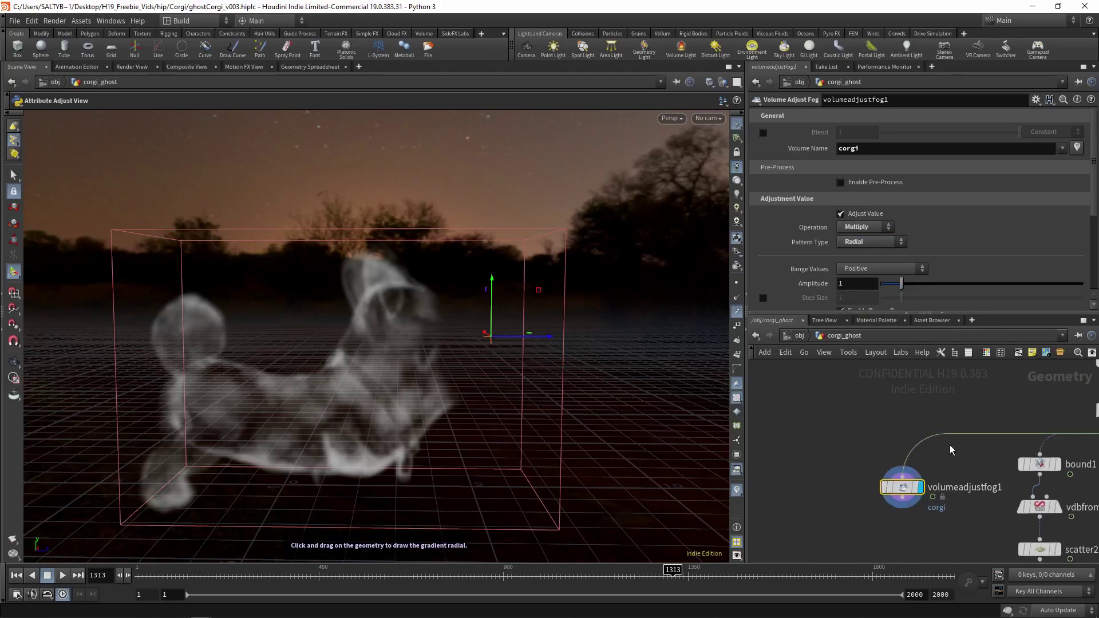
scroll(867, 462, "up", 1)
key("Delete")
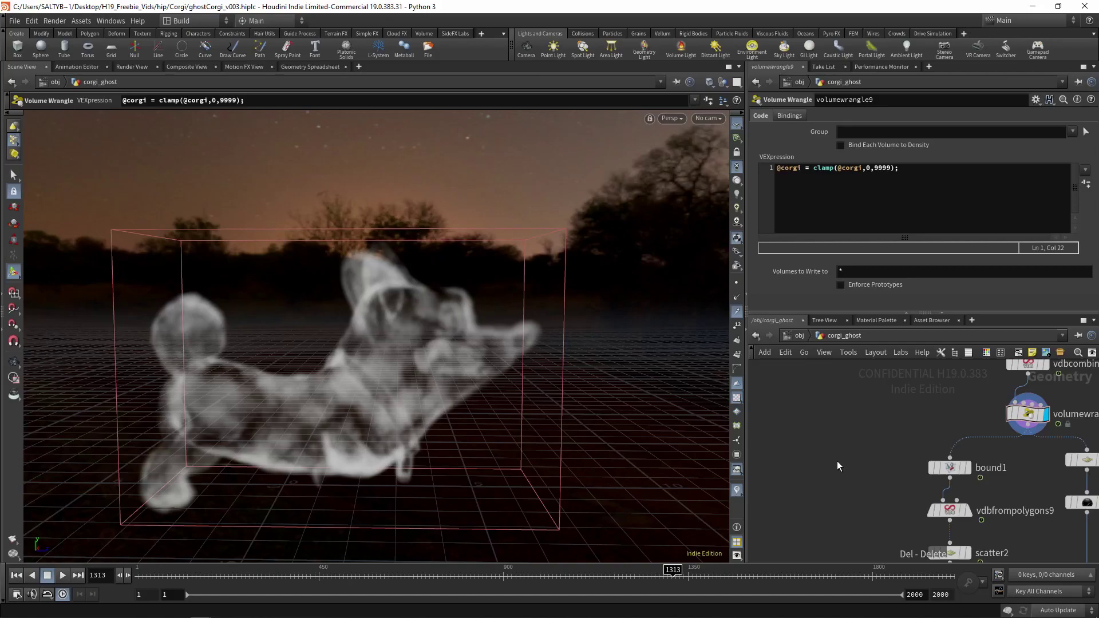
key("Tab")
type("vol")
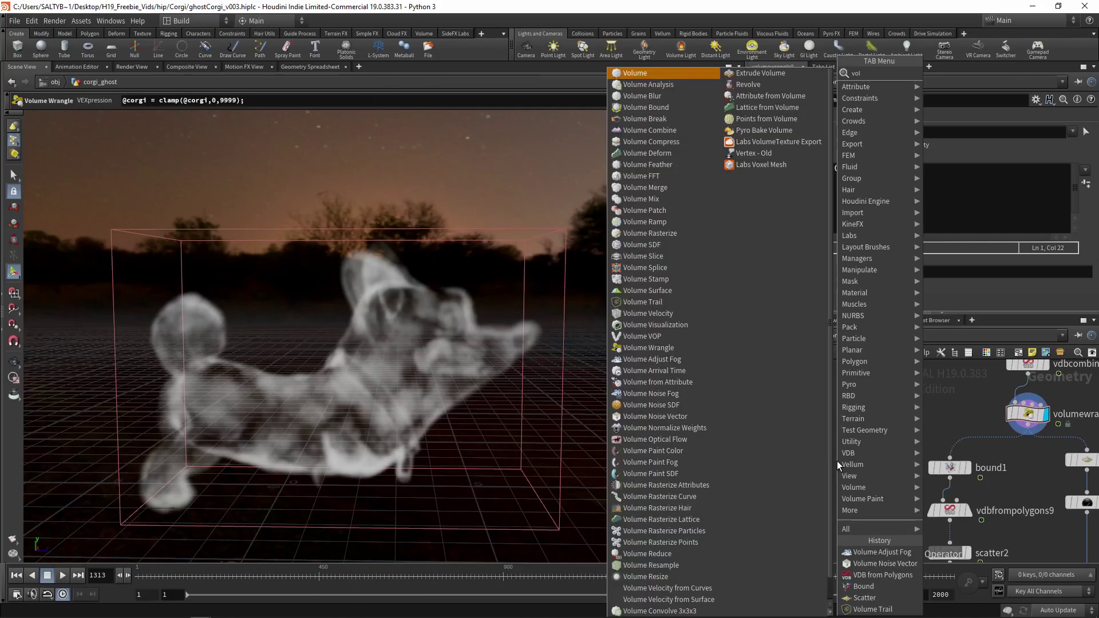
type(" fog")
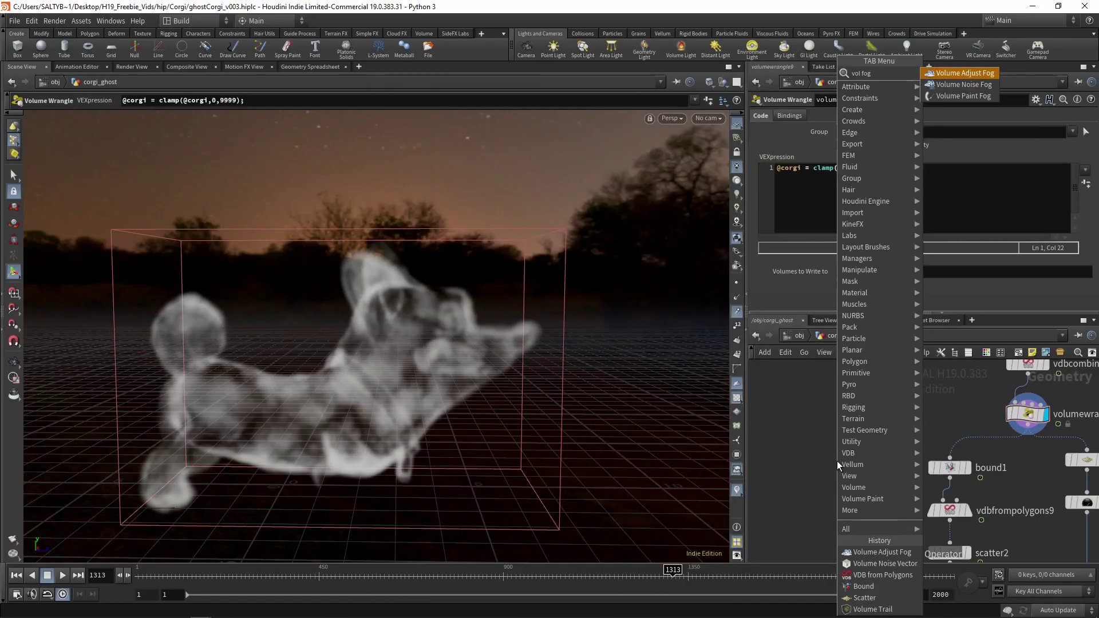
key("Return")
left_click(810, 460)
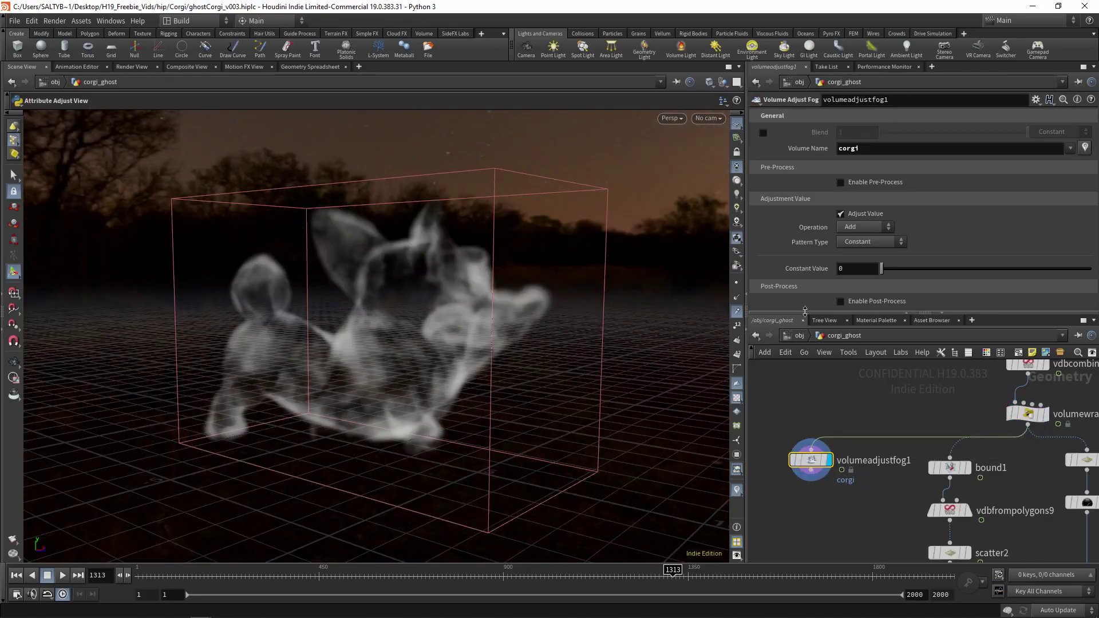
Try adding a Constant Value of 5.89 to the corgi fog, and lower the value again
left_click_drag(896, 271, 1004, 269)
key("Escape")
left_click_drag(338, 328, 525, 297)
key("Return")
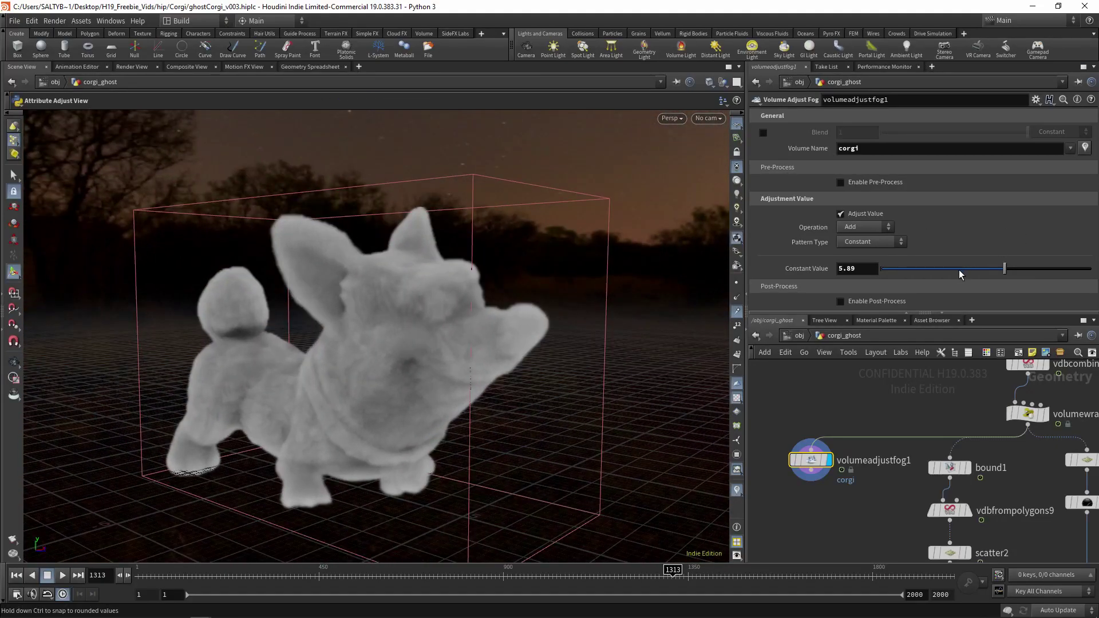
left_click_drag(959, 269, 899, 269)
Set the Pattern Type to Random with an Amplitude of 7.04 and inspect the fog
left_click(877, 241)
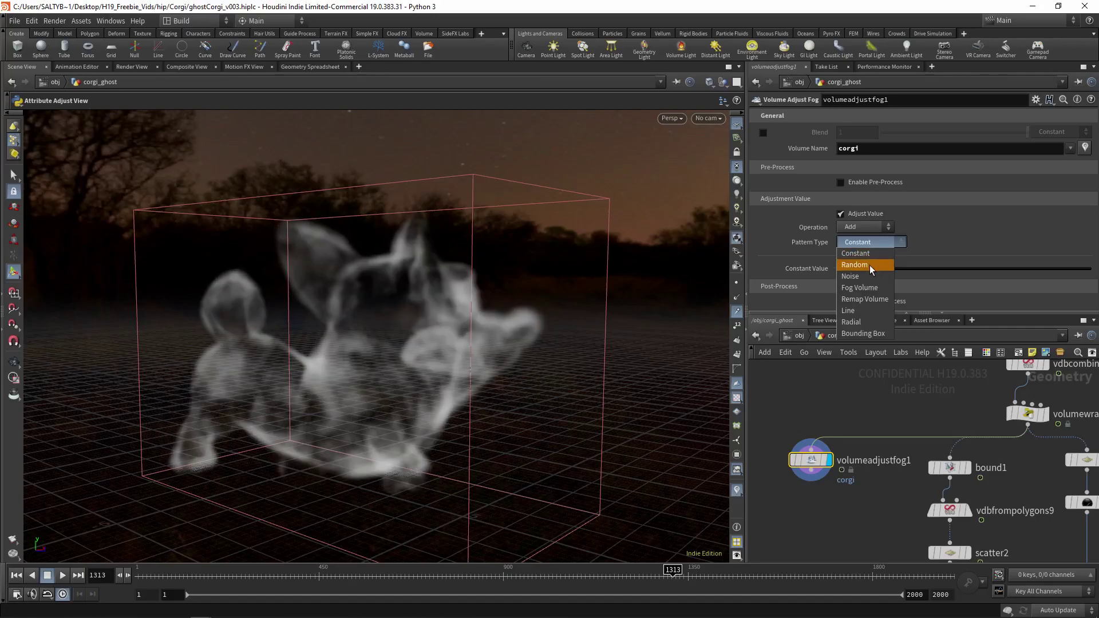
left_click(869, 265)
left_click_drag(904, 283, 1022, 284)
key("Escape")
right_click_drag(437, 336, 478, 311)
key("Return")
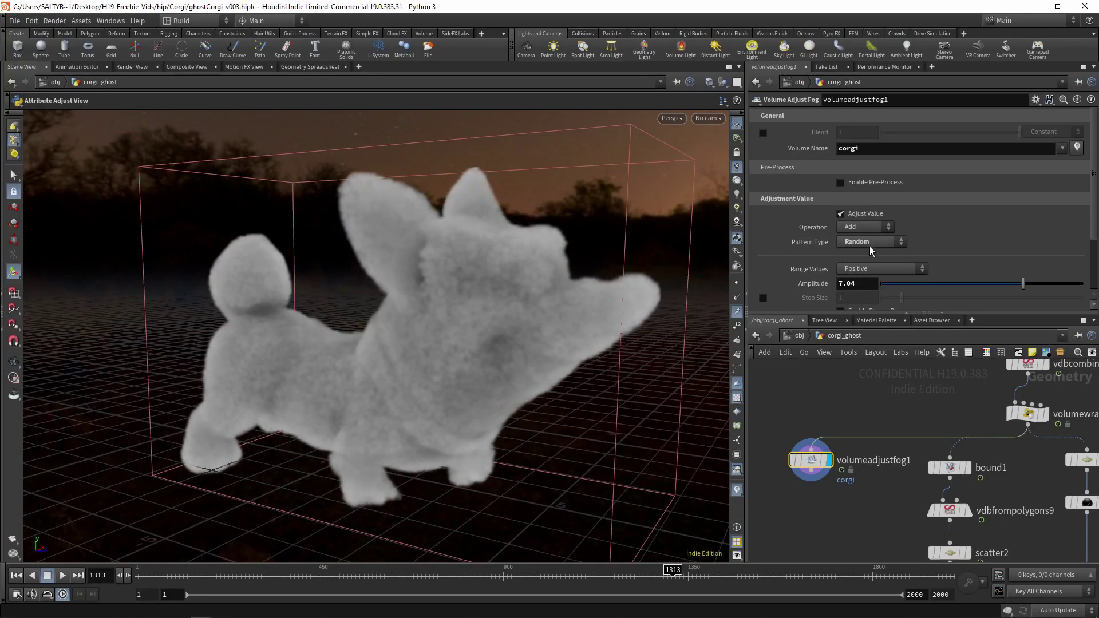
Change the Pattern Type to Noise, inspect the fog, and set the Amplitude to about 6.75
left_click(887, 243)
left_click(876, 277)
key("Escape")
left_click_drag(632, 304, 476, 326)
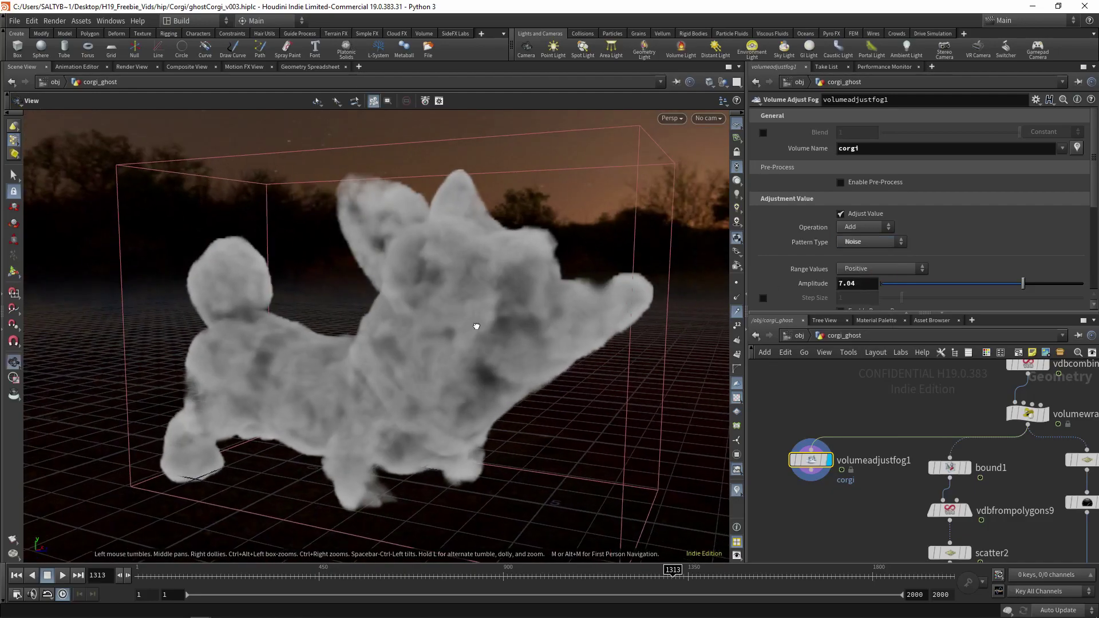
mouse_move(1022, 284)
left_mouse_down()
mouse_move(893, 284)
mouse_move(1017, 285)
left_mouse_up()
Try the Multiply operation, settle on Maximum, and lower the noise Amplitude to about 0.34
left_click(887, 229)
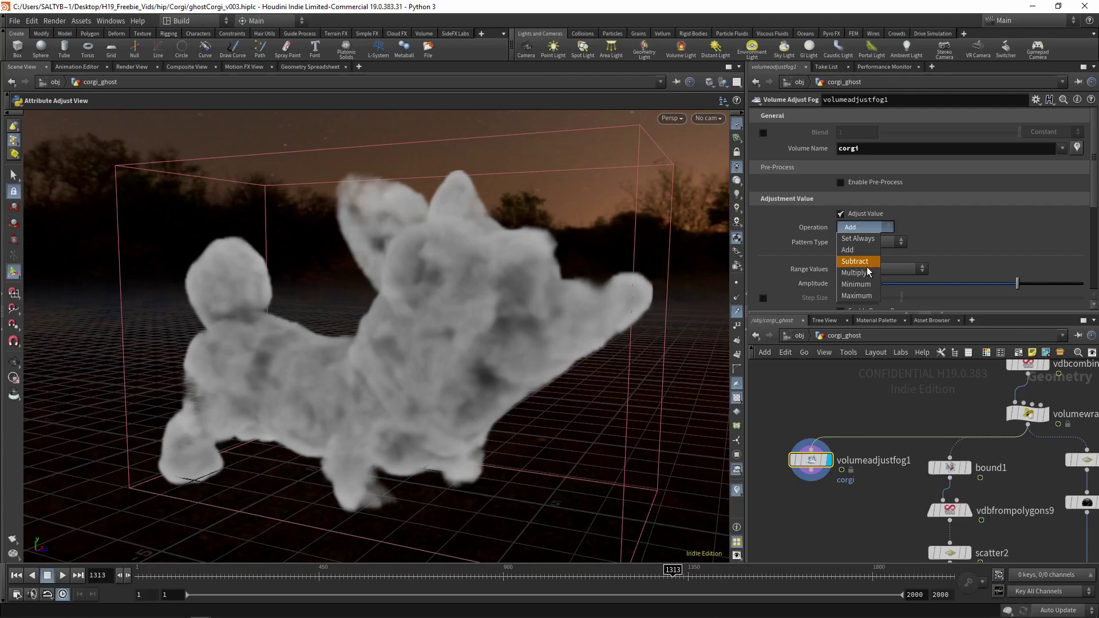
left_click(859, 273)
left_click(872, 226)
left_click(857, 295)
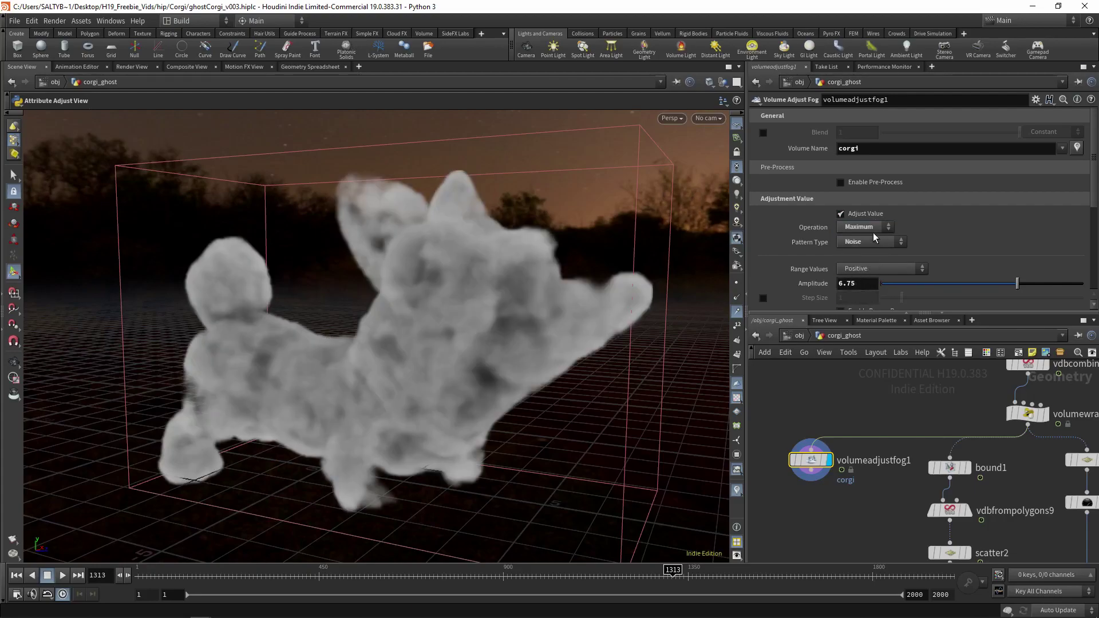
left_click_drag(1005, 284, 865, 290)
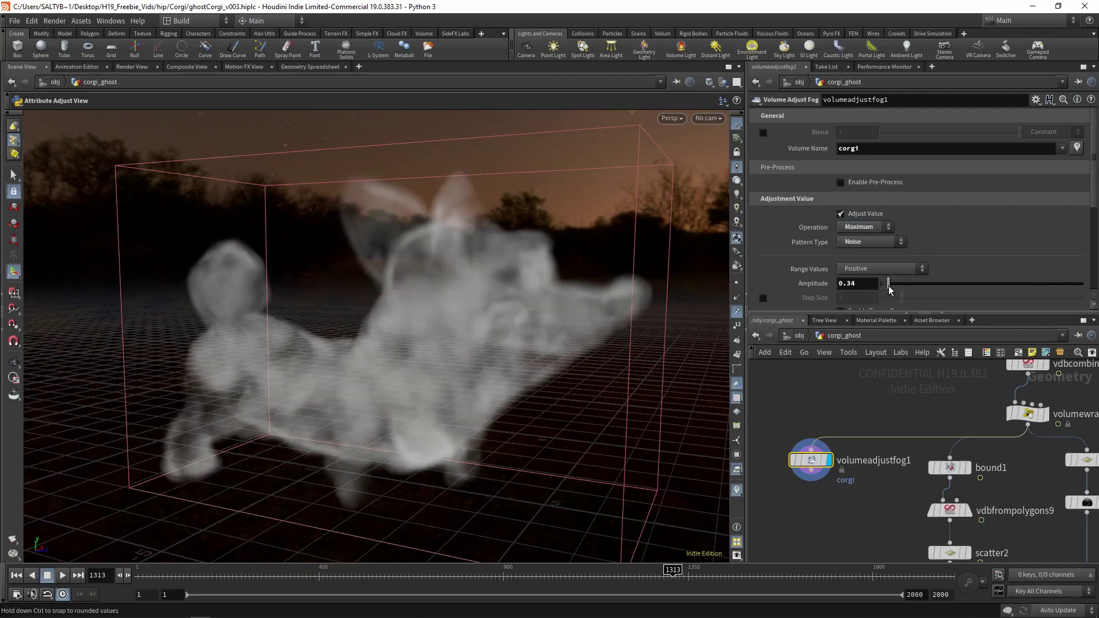
Set volumeadjustfog1's Pattern Type to Fog Volume, shift the node lower in the network, and highlight its Adjustment Volume name
left_click(866, 243)
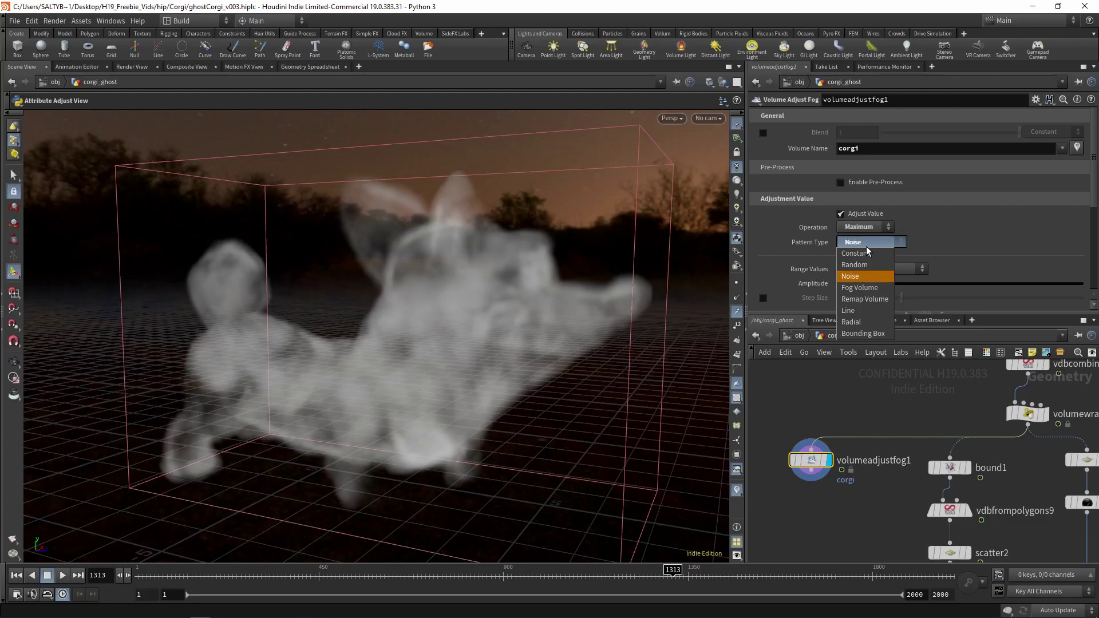
left_click(872, 288)
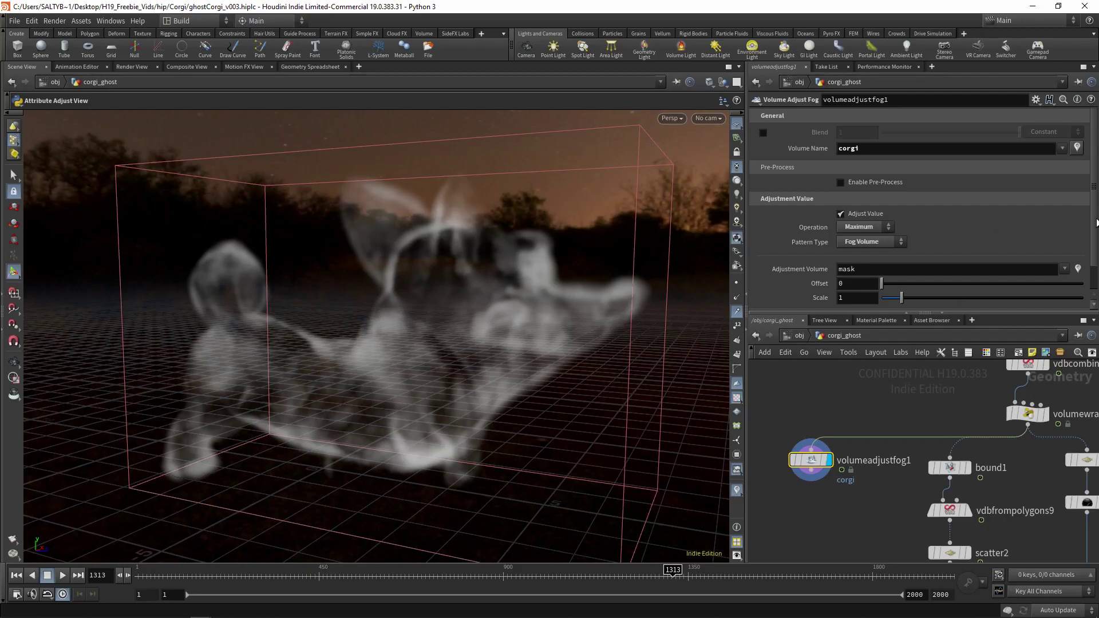
scroll(1096, 222, "down", 2)
left_click_drag(809, 461, 796, 487)
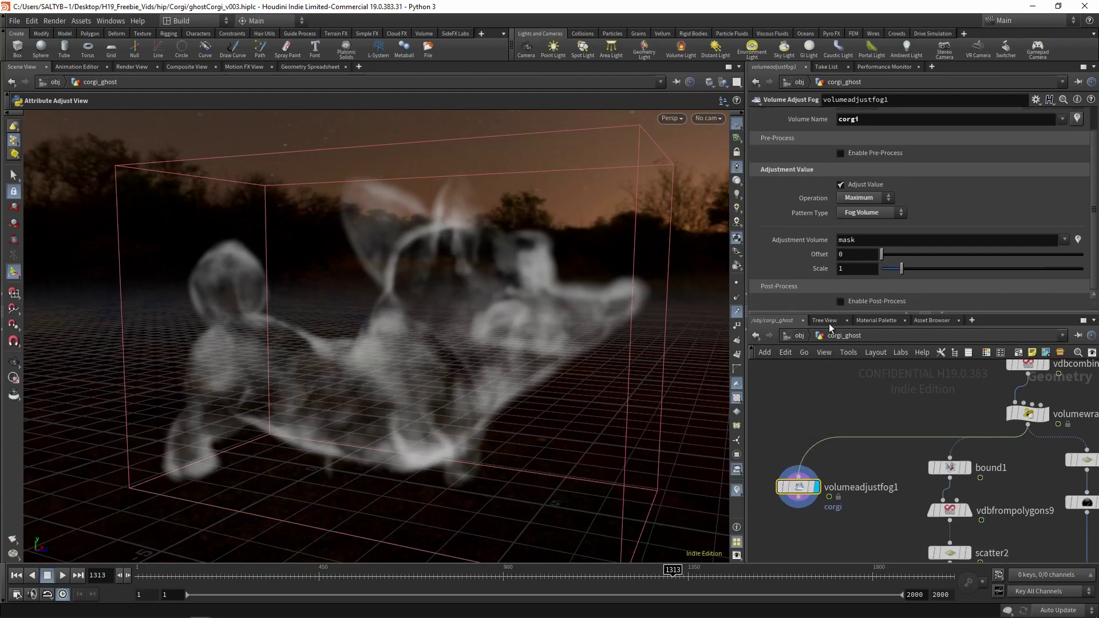
double_click(852, 243)
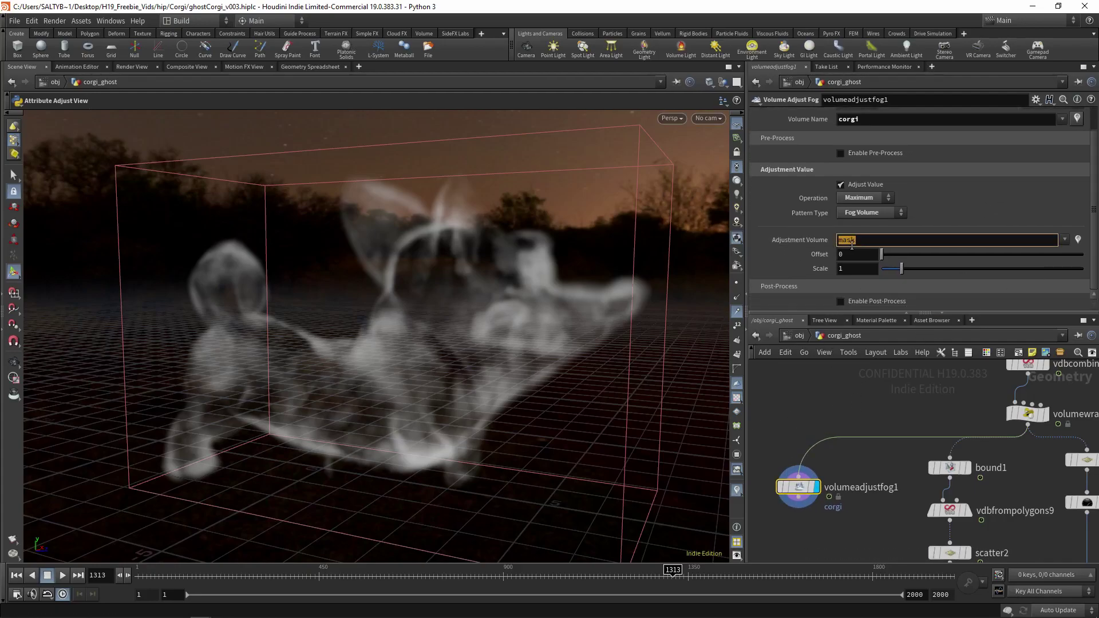
Add a Sphere node to the network above volumeadjustfog1
key("Tab")
type("sphere")
key("Return")
left_click(869, 403)
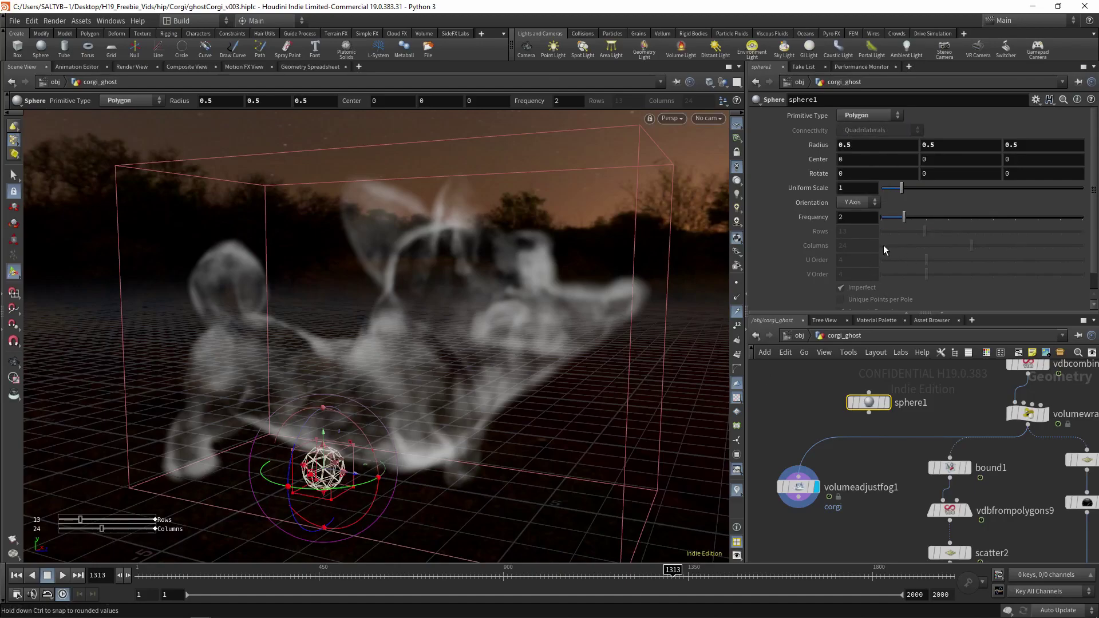
Connect a VDB from Polygons node to the sphere, with Distance VDB off and Fog VDB on
key("Tab")
type("vdb")
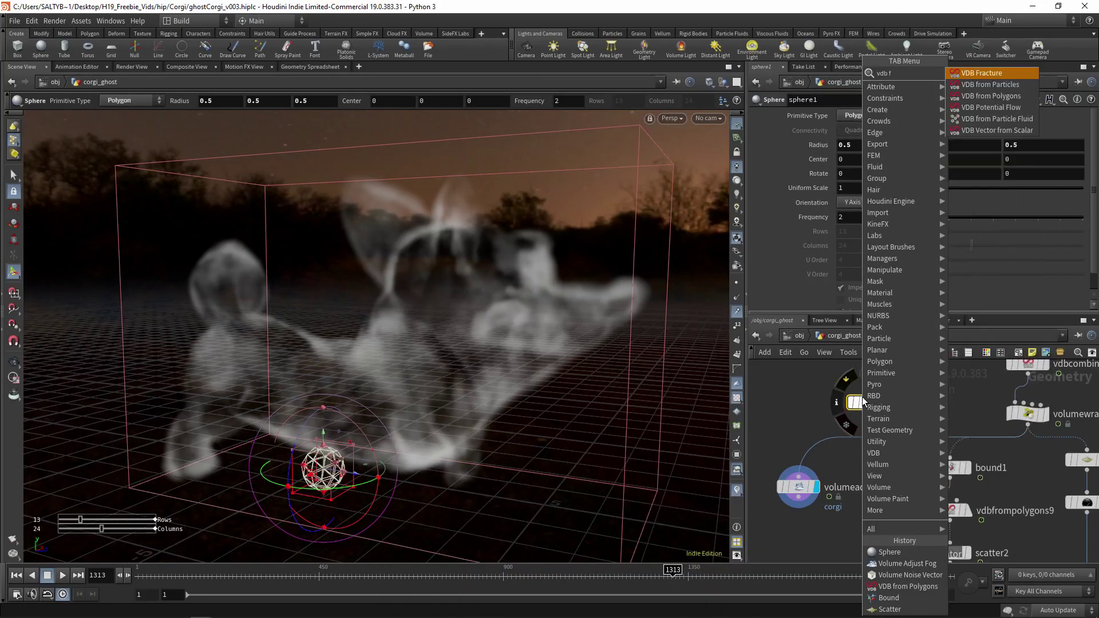
key("Escape")
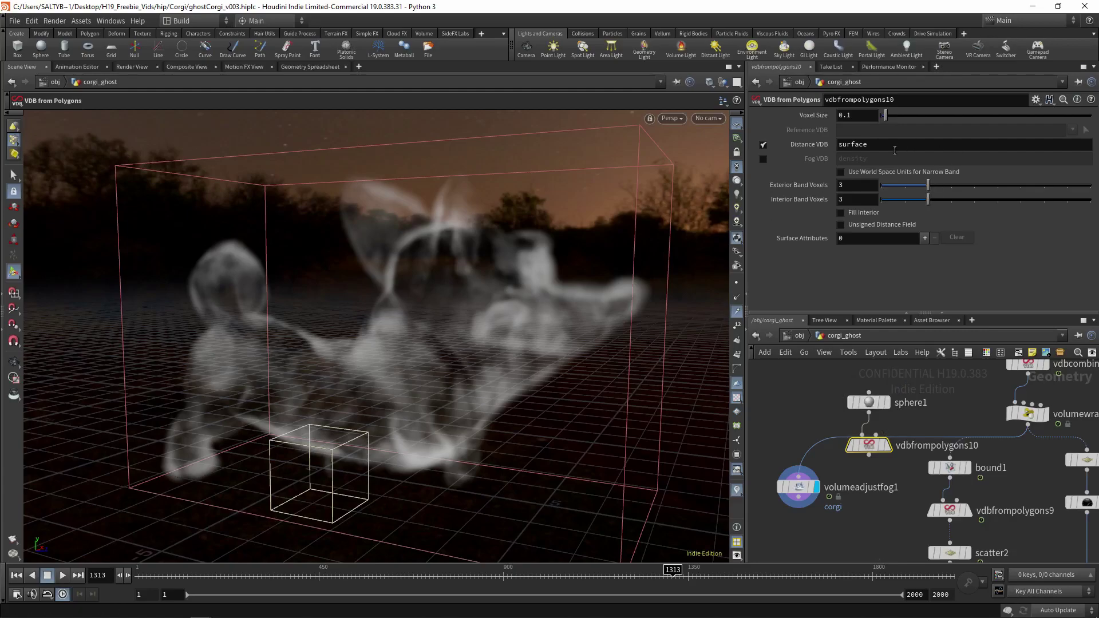
left_click(762, 145)
left_click(762, 159)
Move the sphere and its VDB conversion node directly above volumeadjustfog1, and name the Fog VDB mask
left_click(868, 402, "shift")
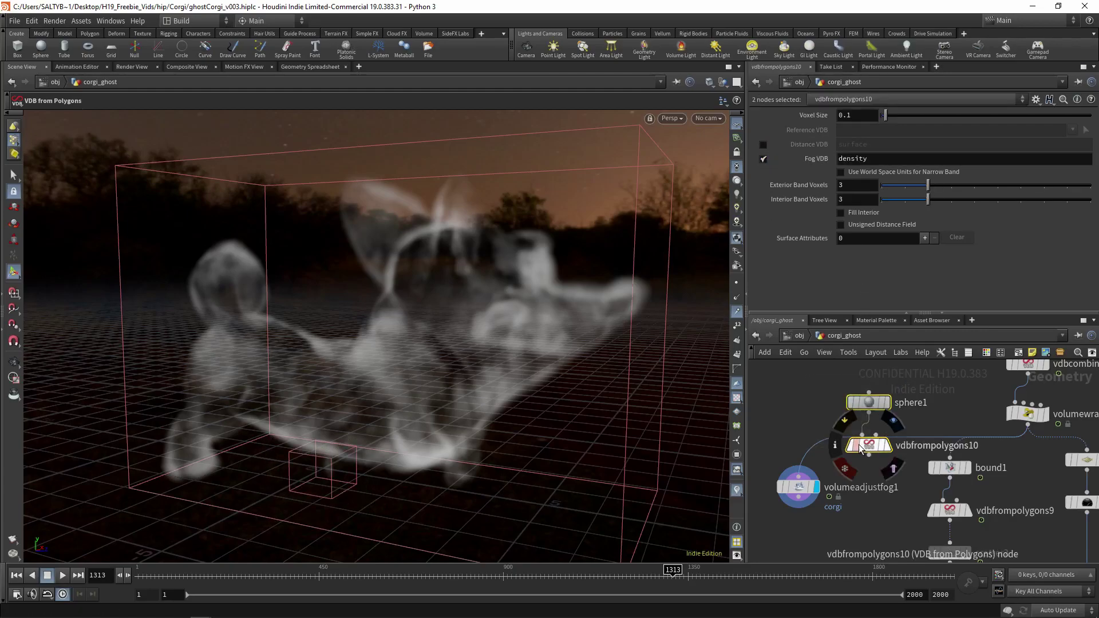
left_click_drag(959, 444, 889, 413)
left_click(981, 432)
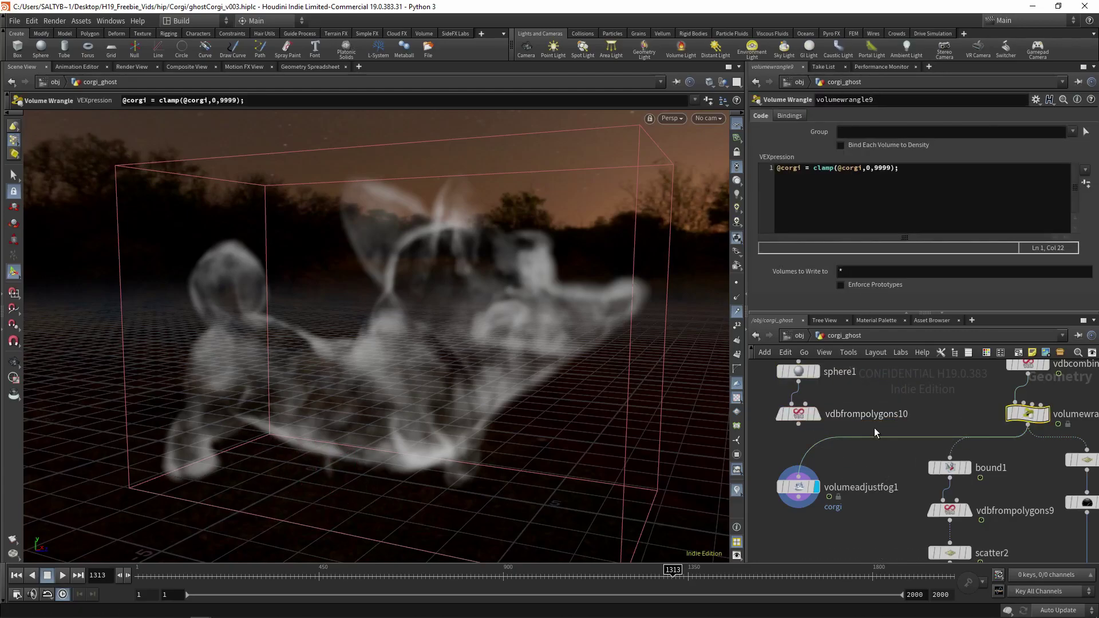
type("mask")
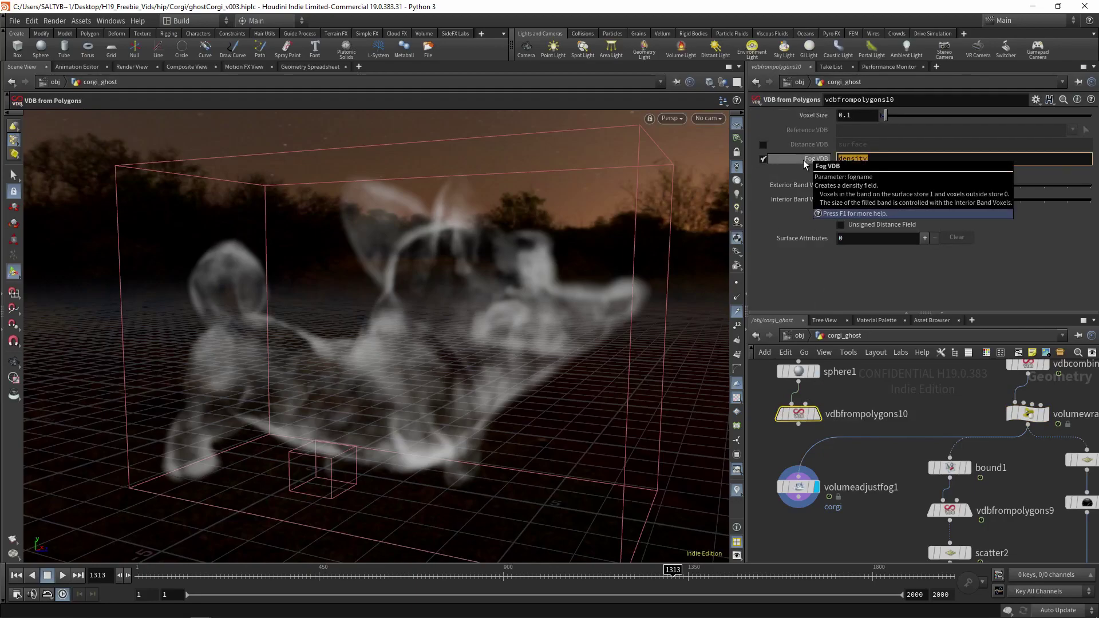
key("Return")
Merge vdbfrompolygons10 with volumewrangle9, feed the merge into volumeadjustfog1, and select vdbfrompolygons10
left_click(1027, 413, "shift")
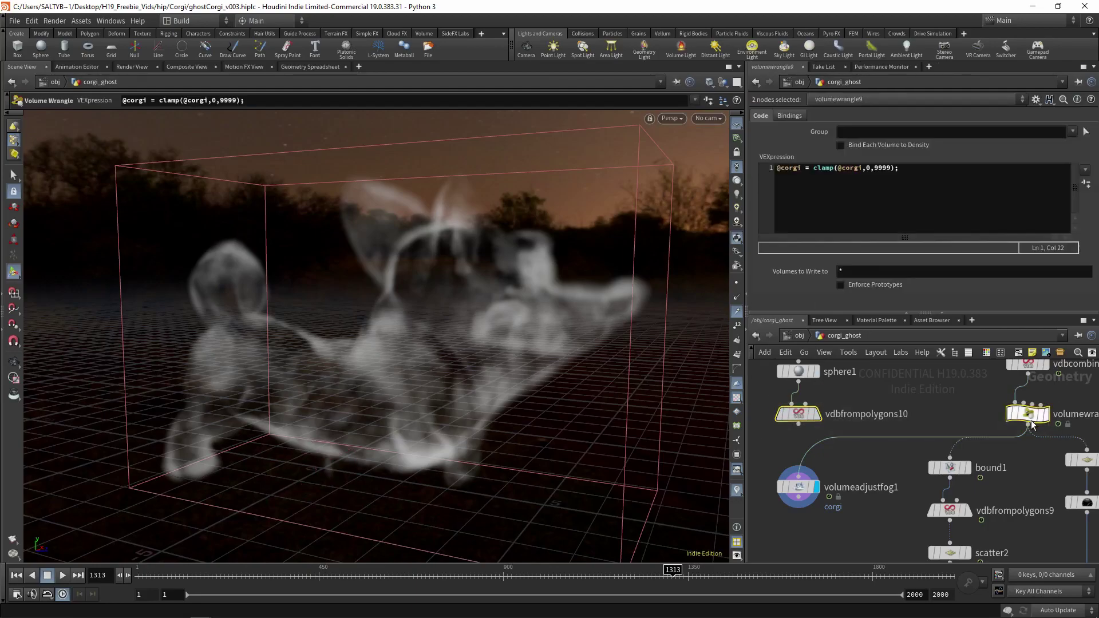
key("Tab")
type("merge")
key("Return")
left_click(872, 457)
left_click(875, 468)
left_click(798, 482)
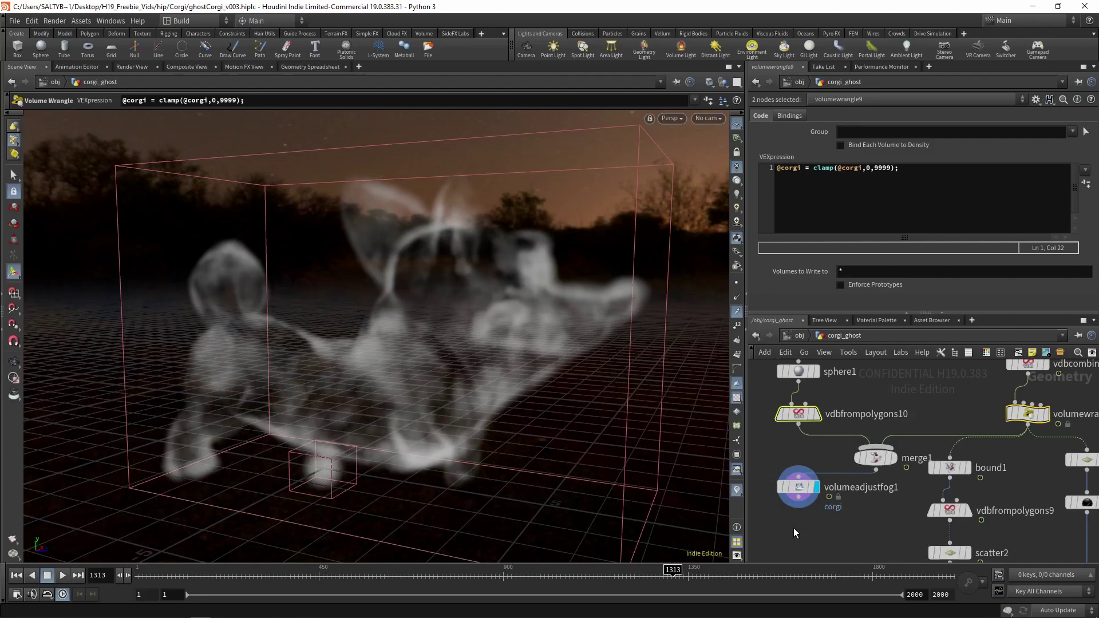
left_click(798, 487)
left_click(798, 413)
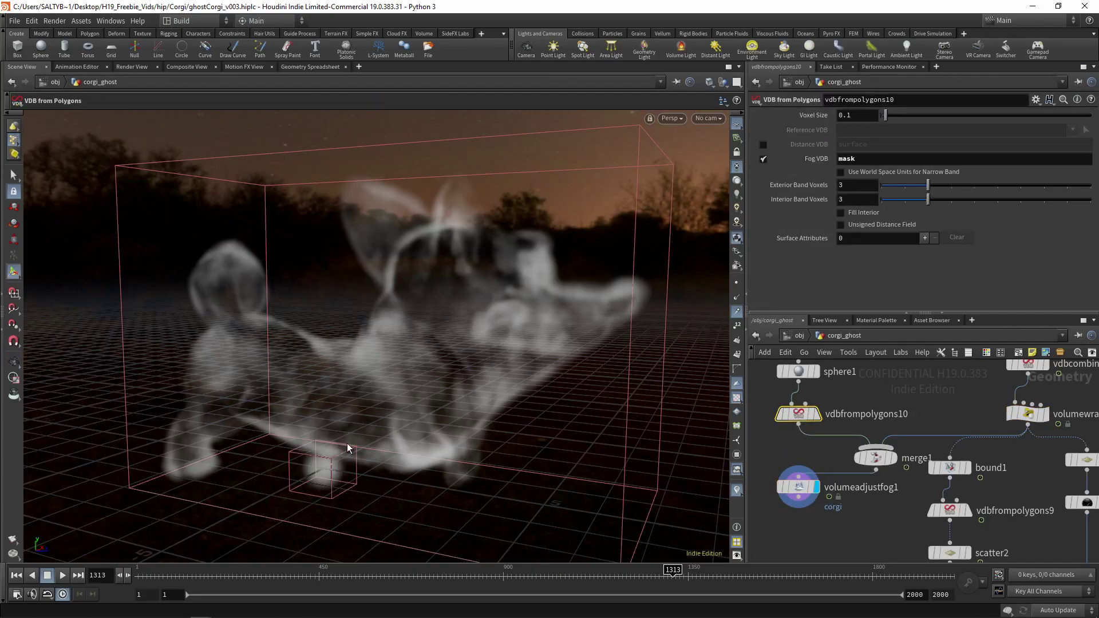
Move sphere1 up and forward to the corgi's chest, at about 0, 2.4, 4.09, and increase its uniform scale
left_click(801, 373)
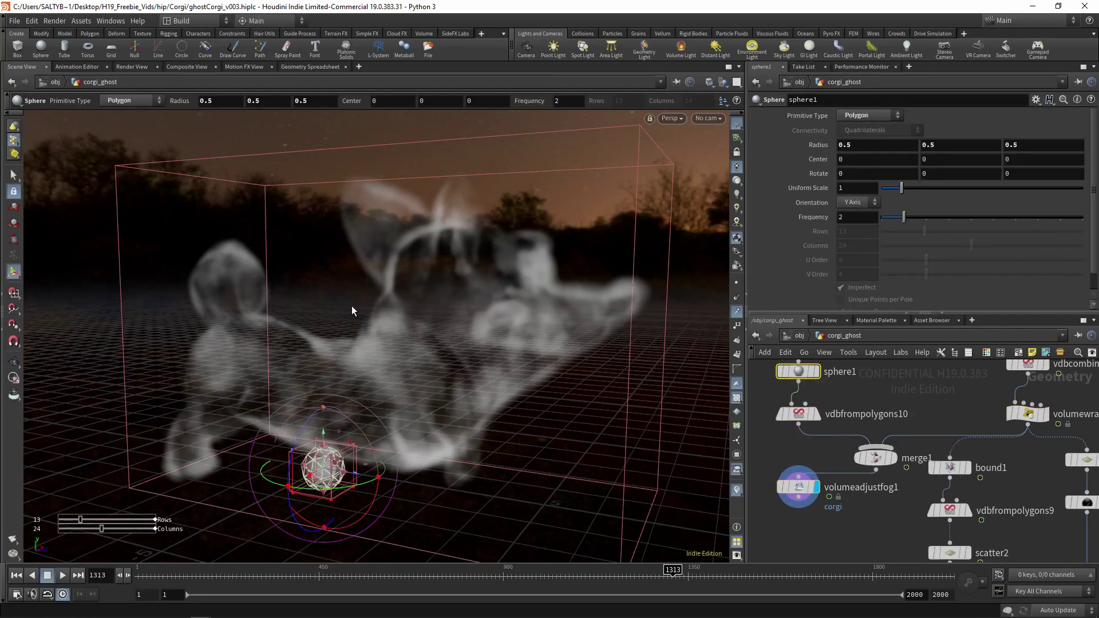
left_click_drag(323, 438, 378, 452)
key("Escape")
key("Return")
left_click_drag(322, 325, 506, 296)
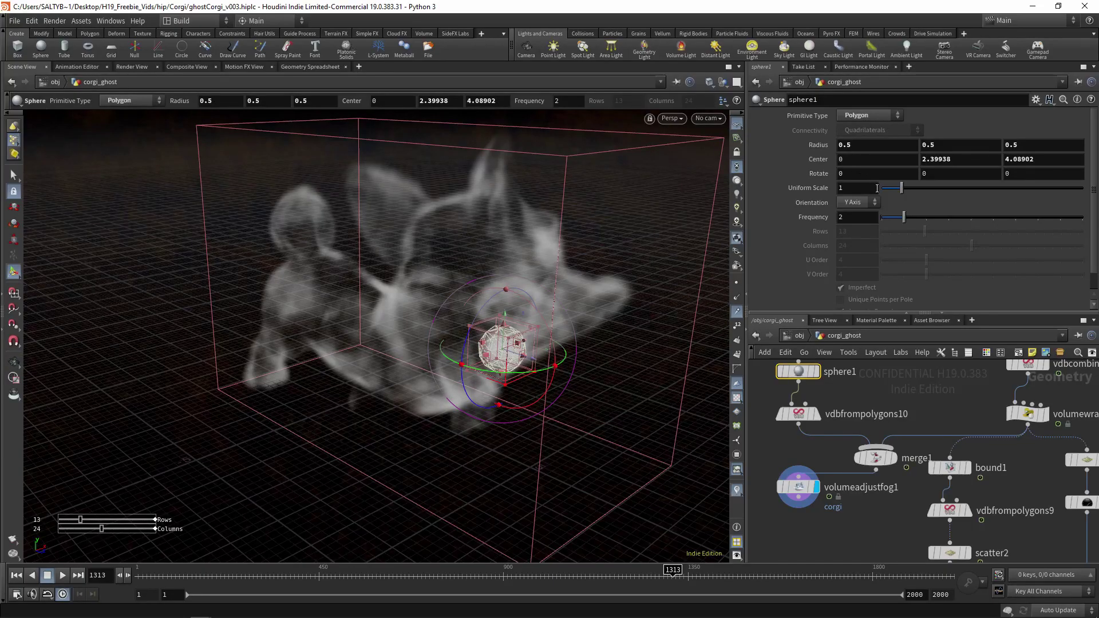
left_click_drag(902, 188, 932, 189)
On volumeadjustfog1, raise the mask adjustment volume's Scale to 8.63 and test the Offset
left_click(810, 499)
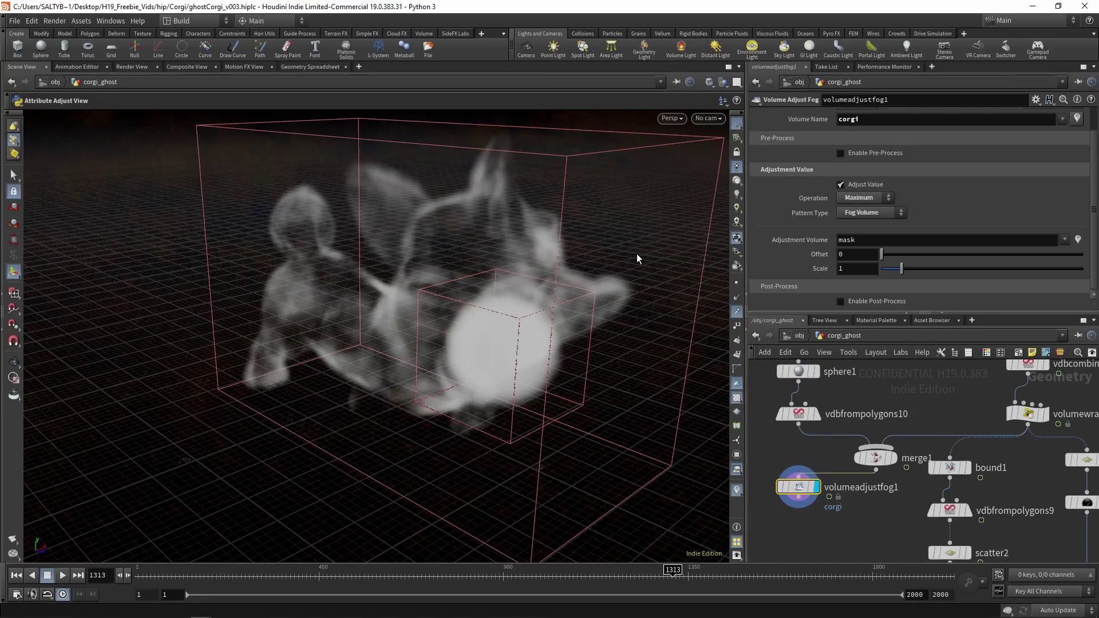
left_click_drag(589, 252, 446, 281, "alt")
left_click_drag(902, 268, 1054, 272)
key("Escape")
left_click_drag(515, 336, 524, 288)
key("Return")
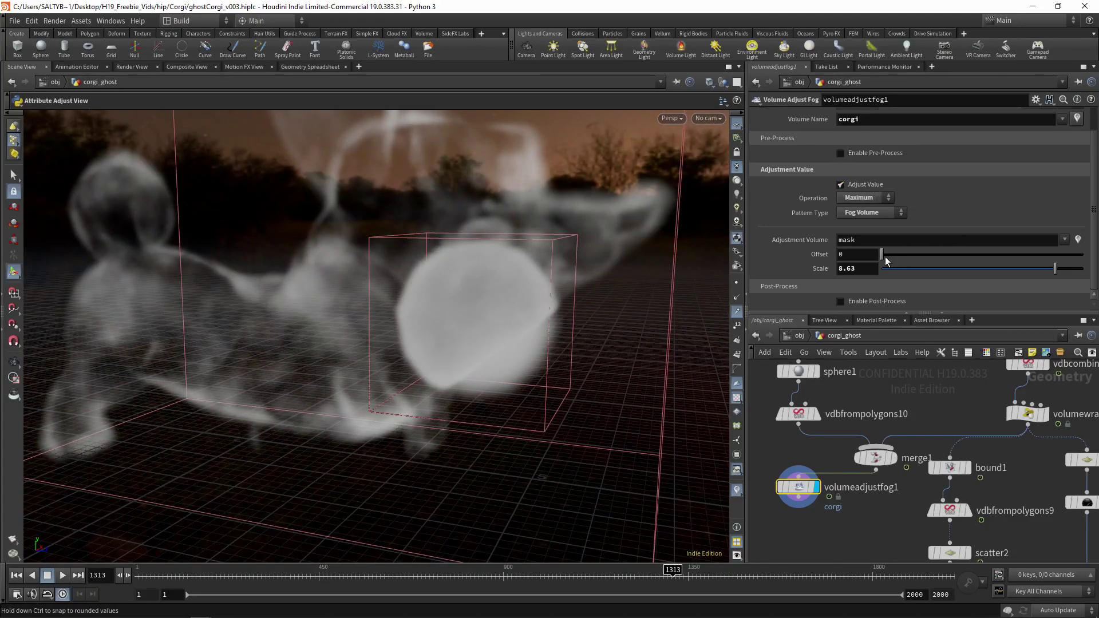
mouse_move(887, 255)
left_mouse_down()
mouse_move(993, 258)
mouse_move(871, 253)
left_mouse_up()
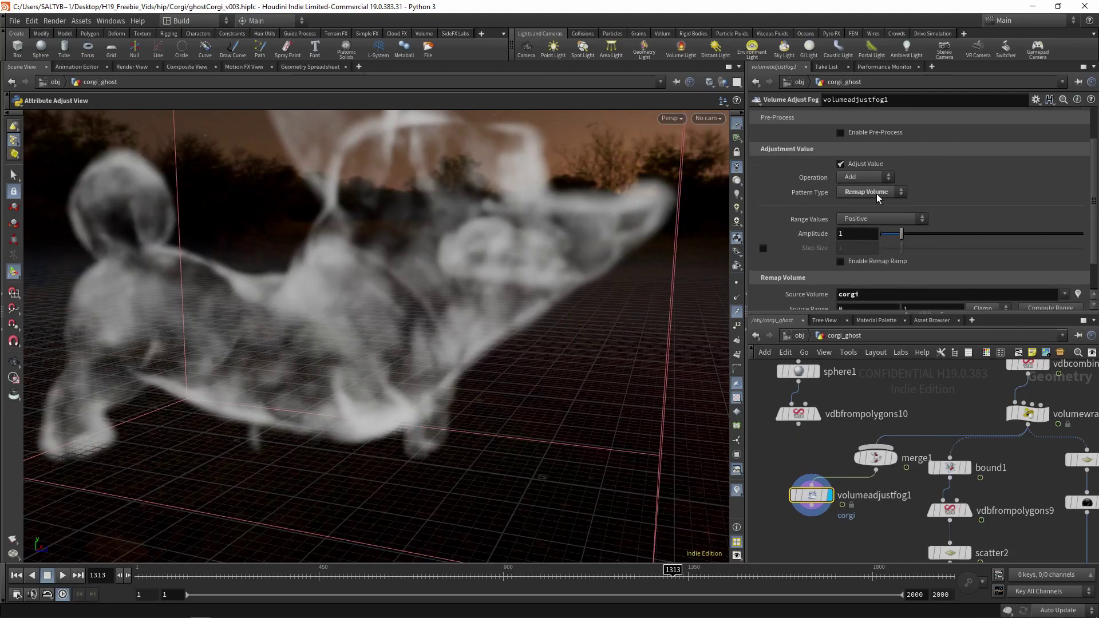
With the Remap Volume pattern, try a source range maximum of 10 and restore it to 1
left_click(876, 193)
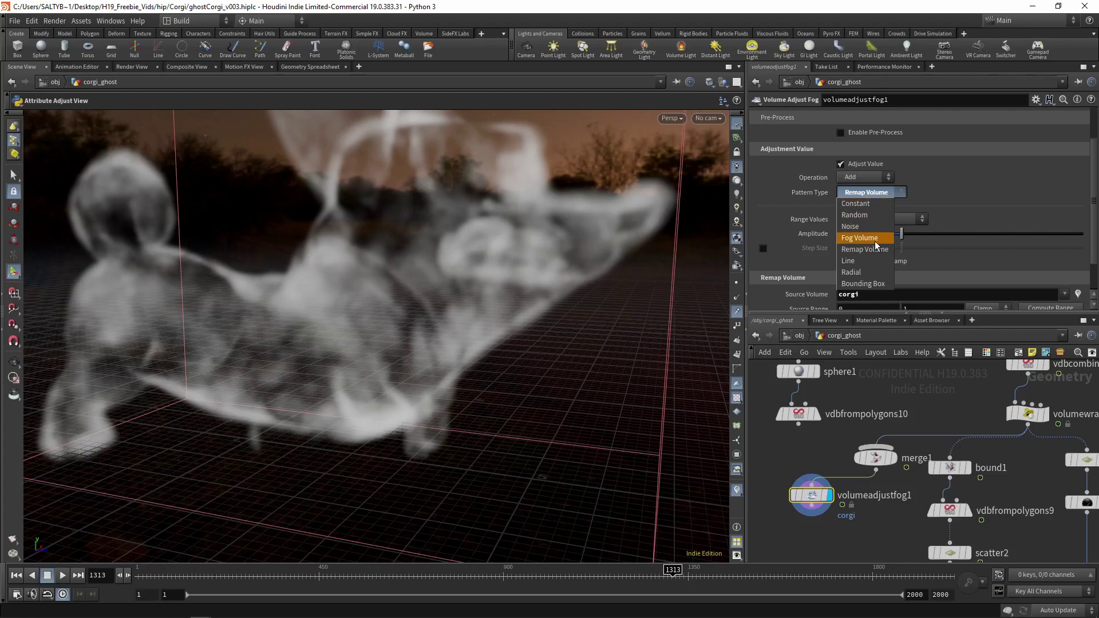
left_click(873, 250)
scroll(841, 254, "down", 2)
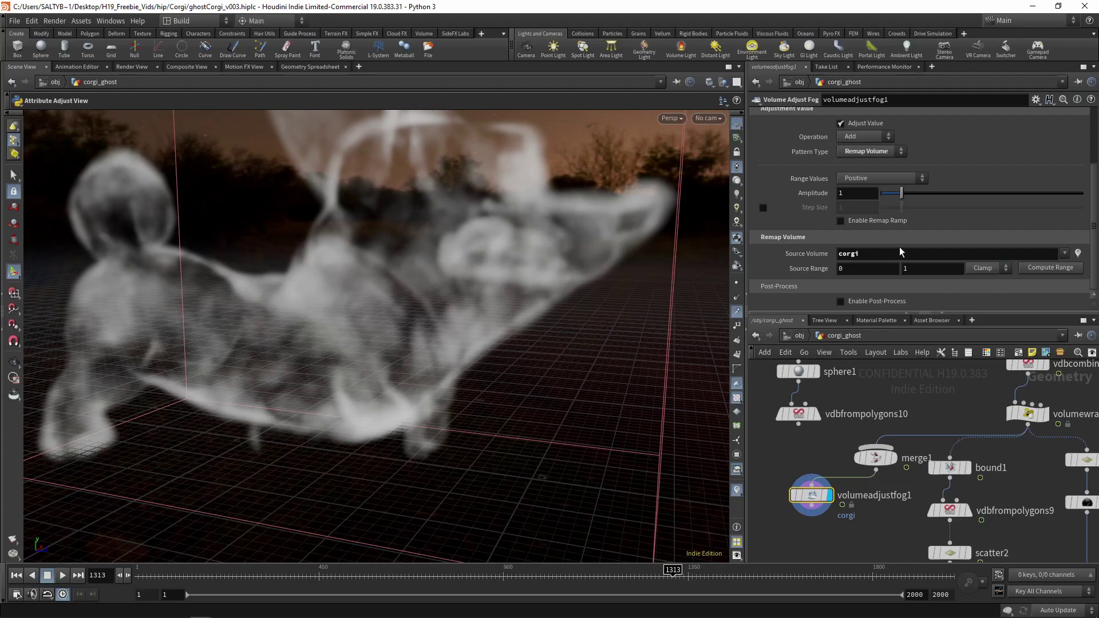
left_click(939, 271)
type("10")
key("Return")
left_click(915, 269)
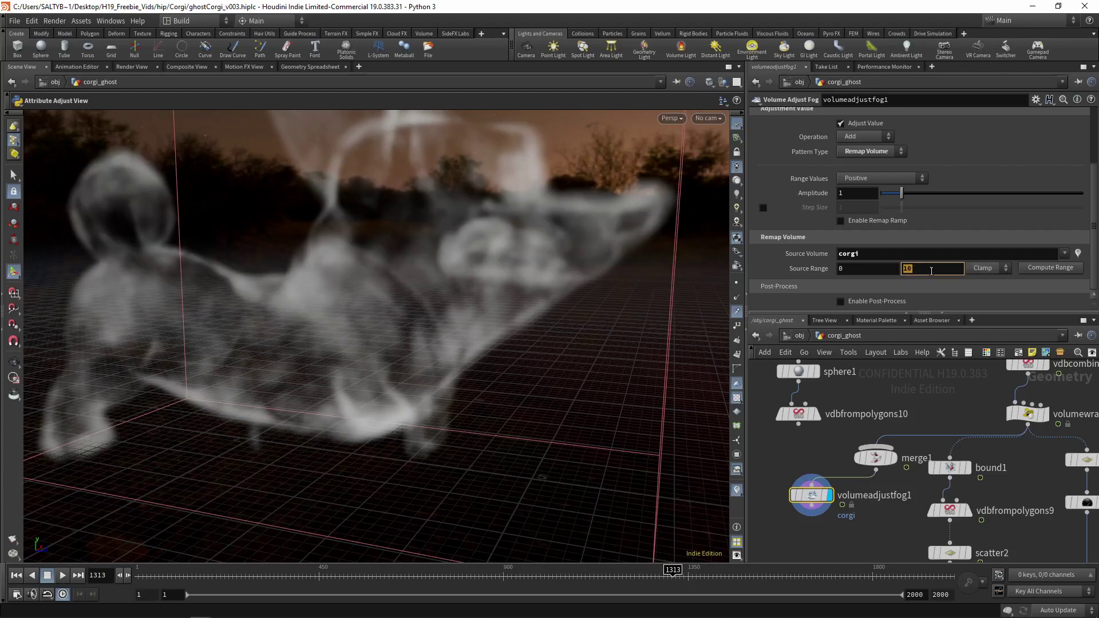
type("1")
key("Return")
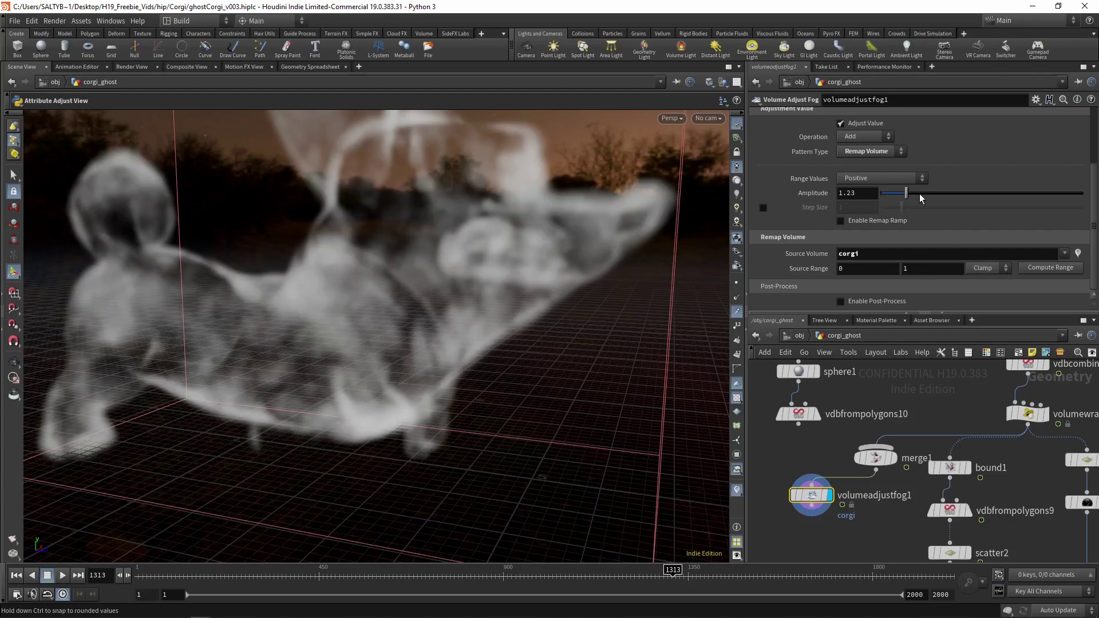
Try a higher remap amplitude, return it to 1, and enable the remap ramp
left_click_drag(926, 194, 901, 193, "ctrl")
left_click(887, 220)
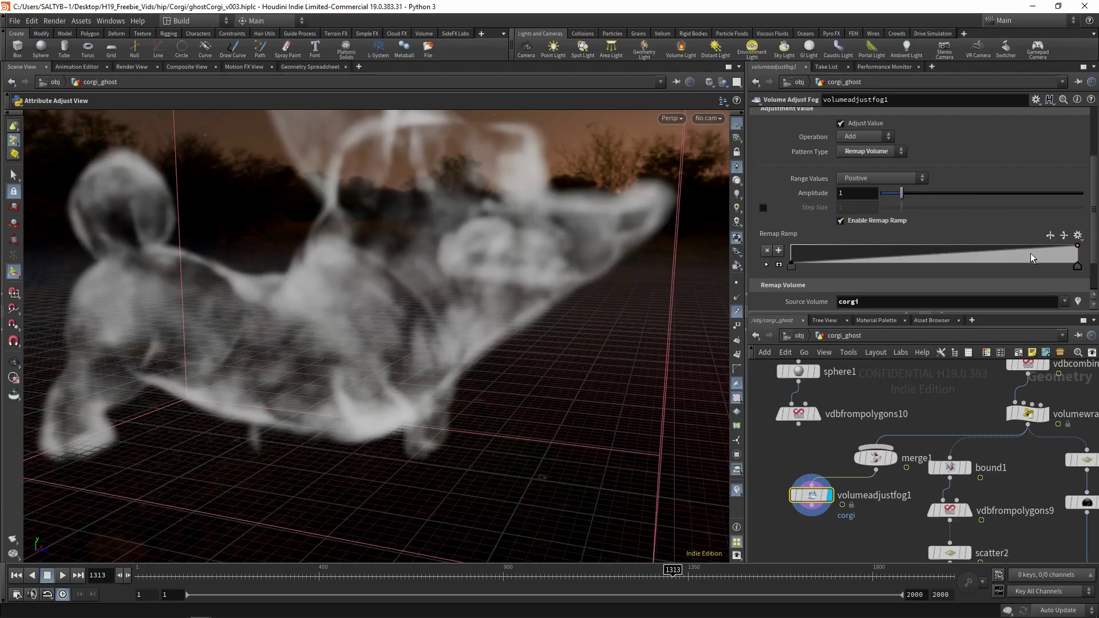
Switch the fog adjustment's pattern type to Bounding Box and frame the whole corgi
left_click(900, 151)
left_click(903, 151)
left_click(895, 152)
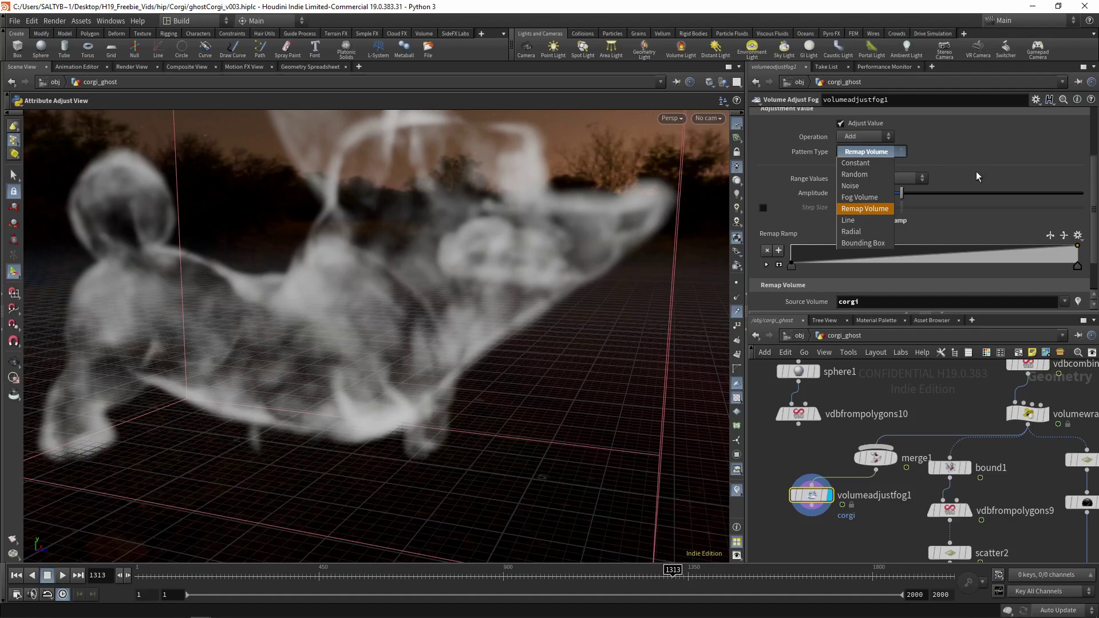
left_click(872, 246)
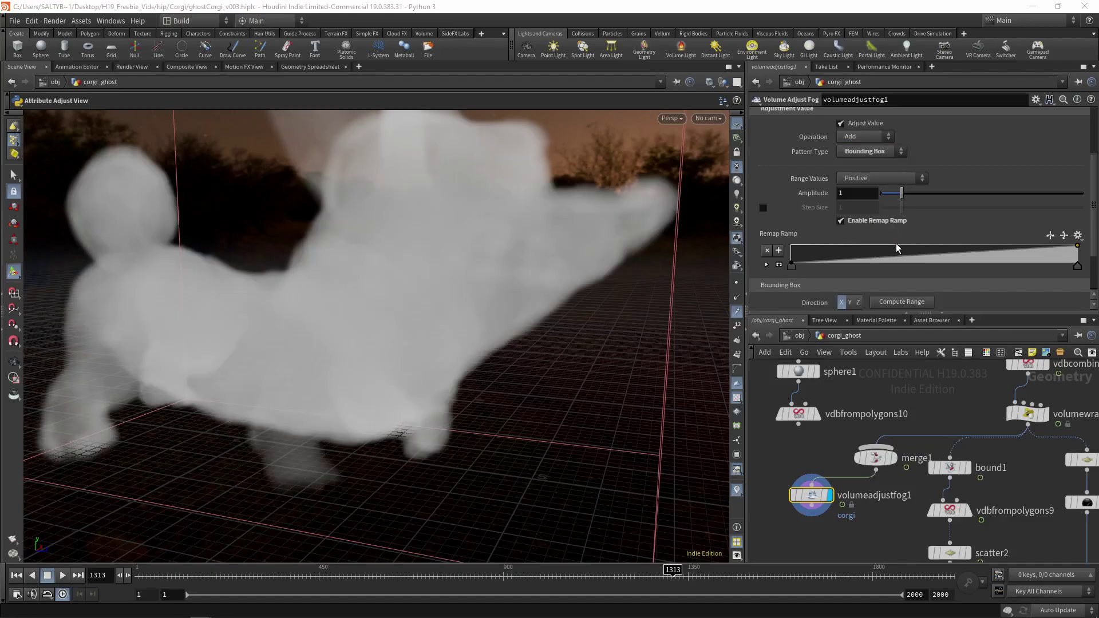
scroll(1045, 229, "down", 2)
key("Escape")
key("h")
mouse_move(312, 379)
left_mouse_down()
mouse_move(385, 349)
mouse_move(304, 376)
mouse_move(309, 360)
left_mouse_up()
key("Return")
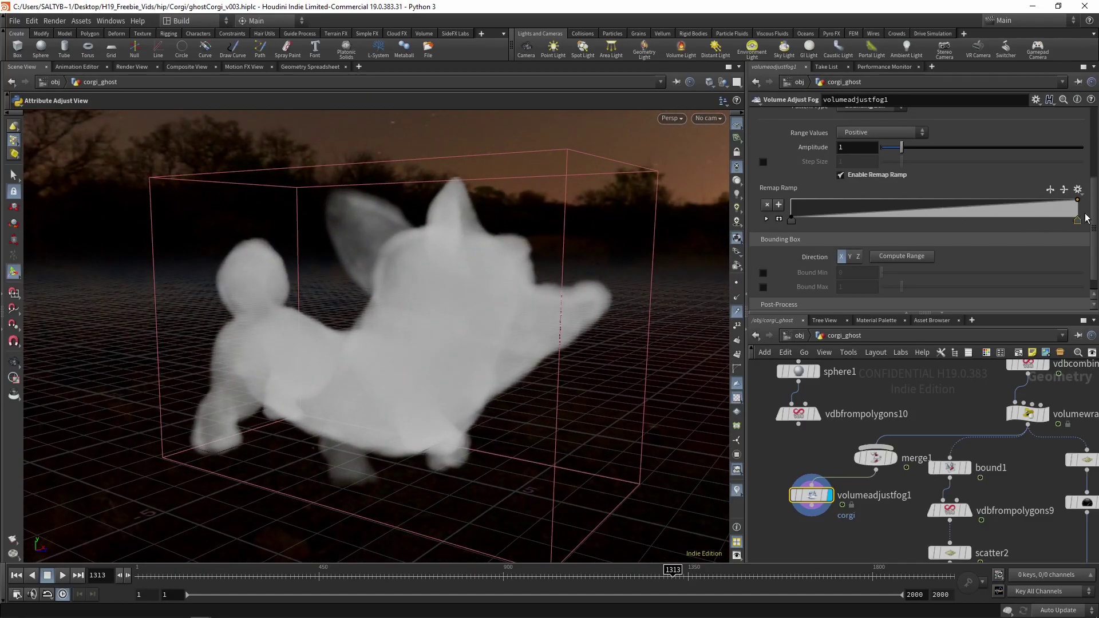
Turn off the remap ramp and set the bounding box direction to Y
scroll(1093, 220, "up", 1)
left_click(884, 191)
left_click(849, 238)
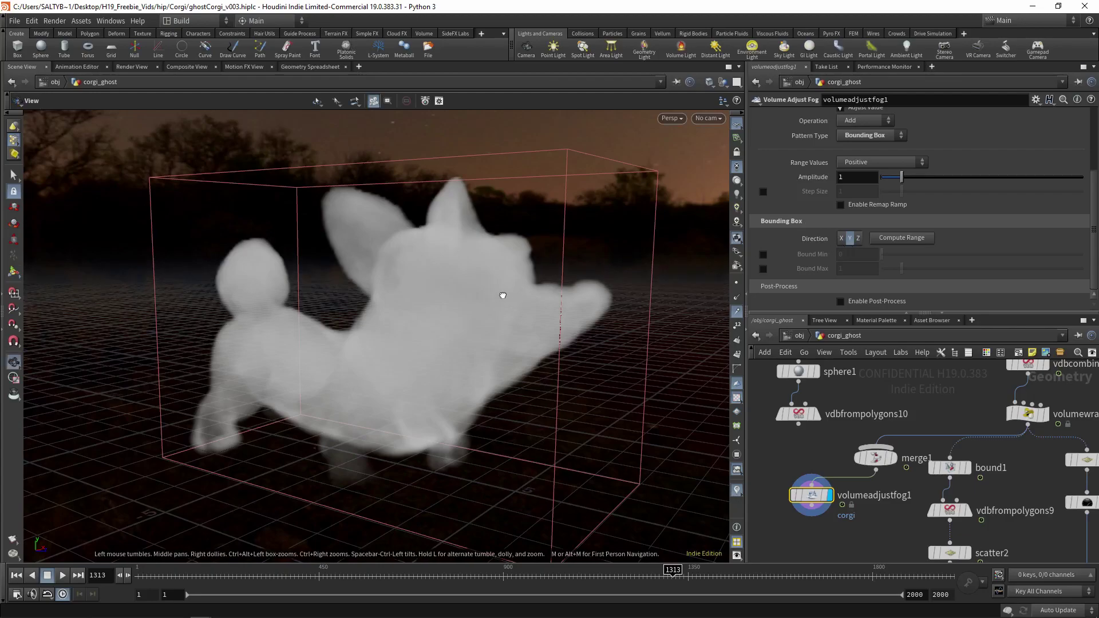
Compute the bounding box range from the volume, and raise Bound Min to 1.74
scroll(526, 295, "up", 3)
left_click(911, 239)
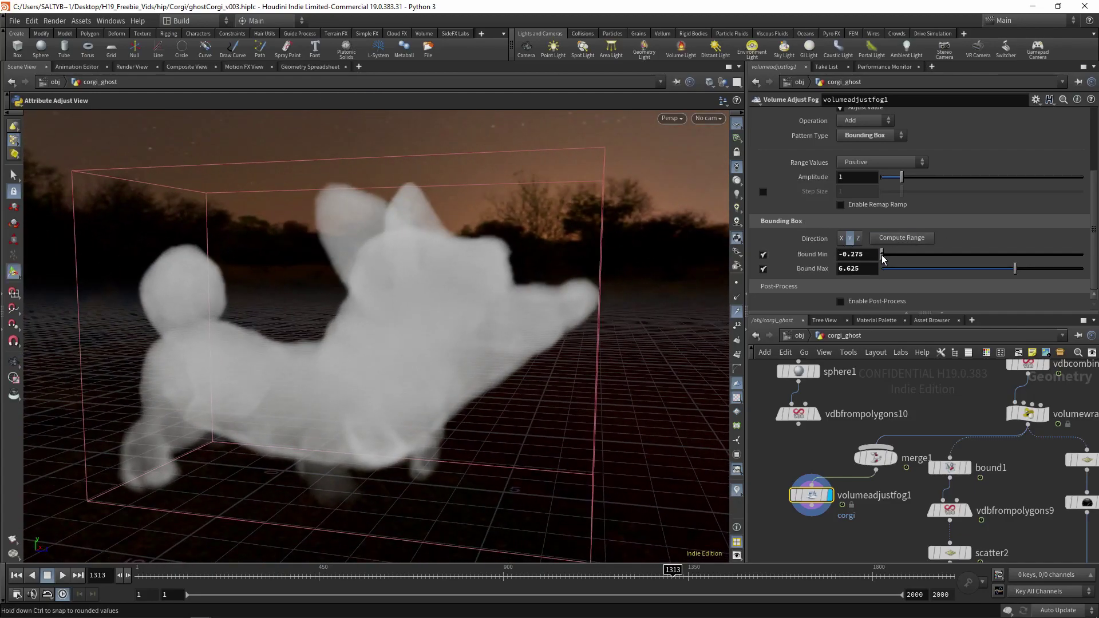
left_click_drag(882, 258, 916, 258)
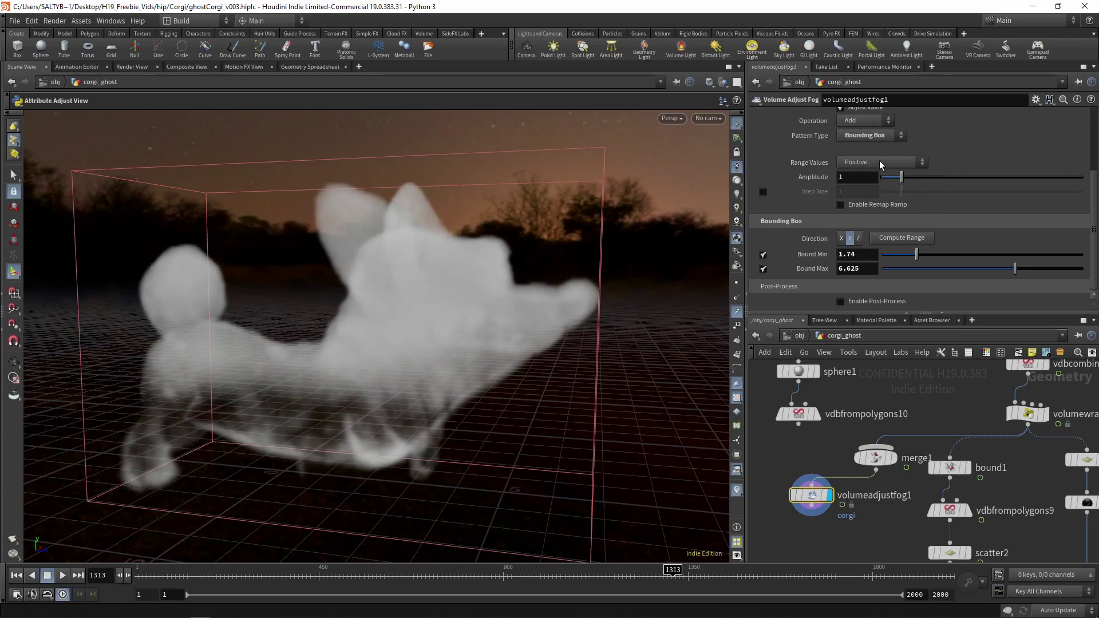
Try the Multiply, Minimum and Maximum operations on the bounding box pattern, and return to Add
left_click(857, 121)
left_click(864, 166)
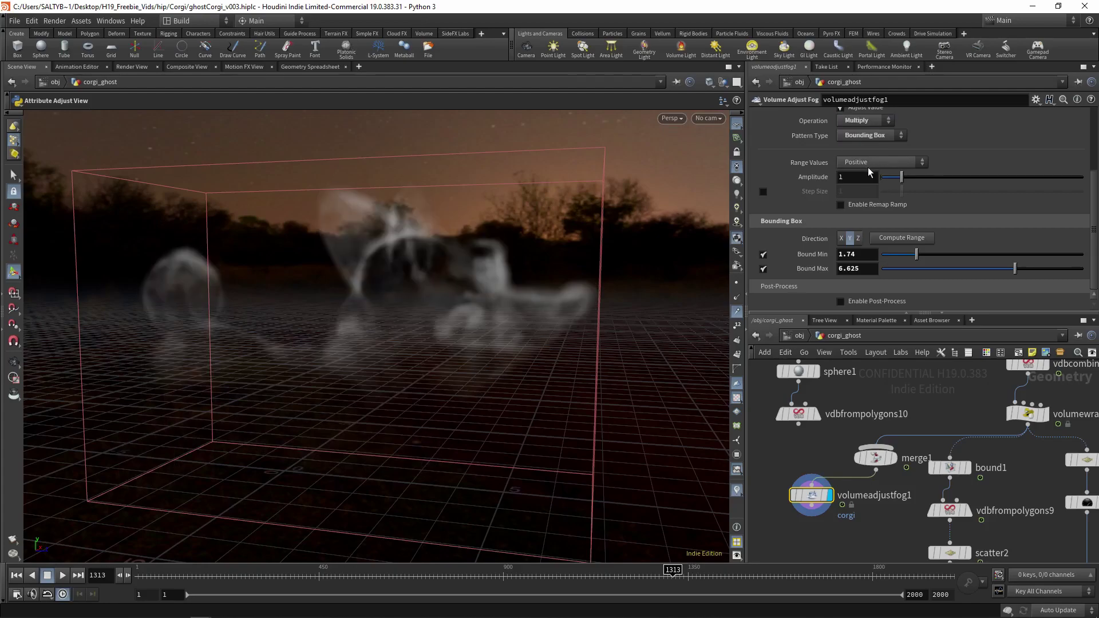
left_click(864, 123)
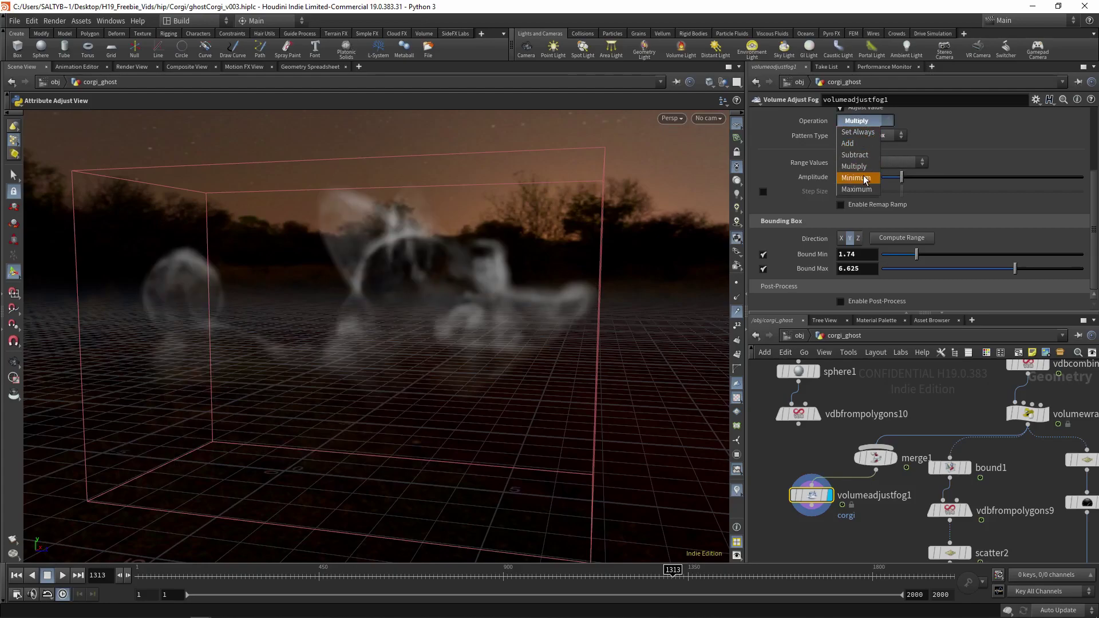
left_click(858, 178)
left_click(864, 122)
left_click(856, 189)
left_click(864, 121)
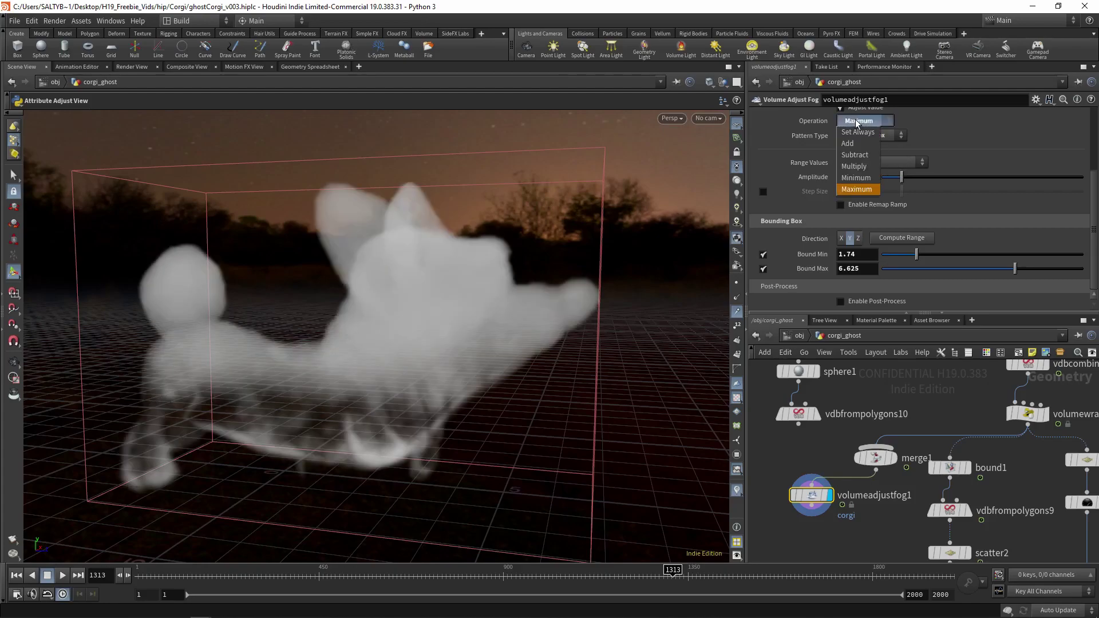
left_click(865, 144)
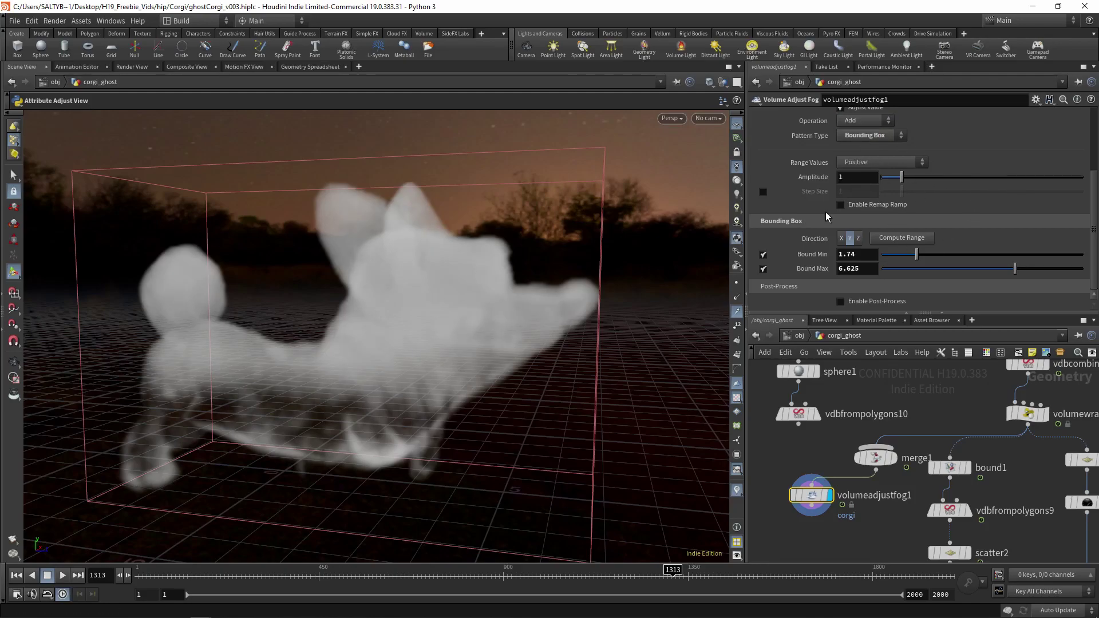